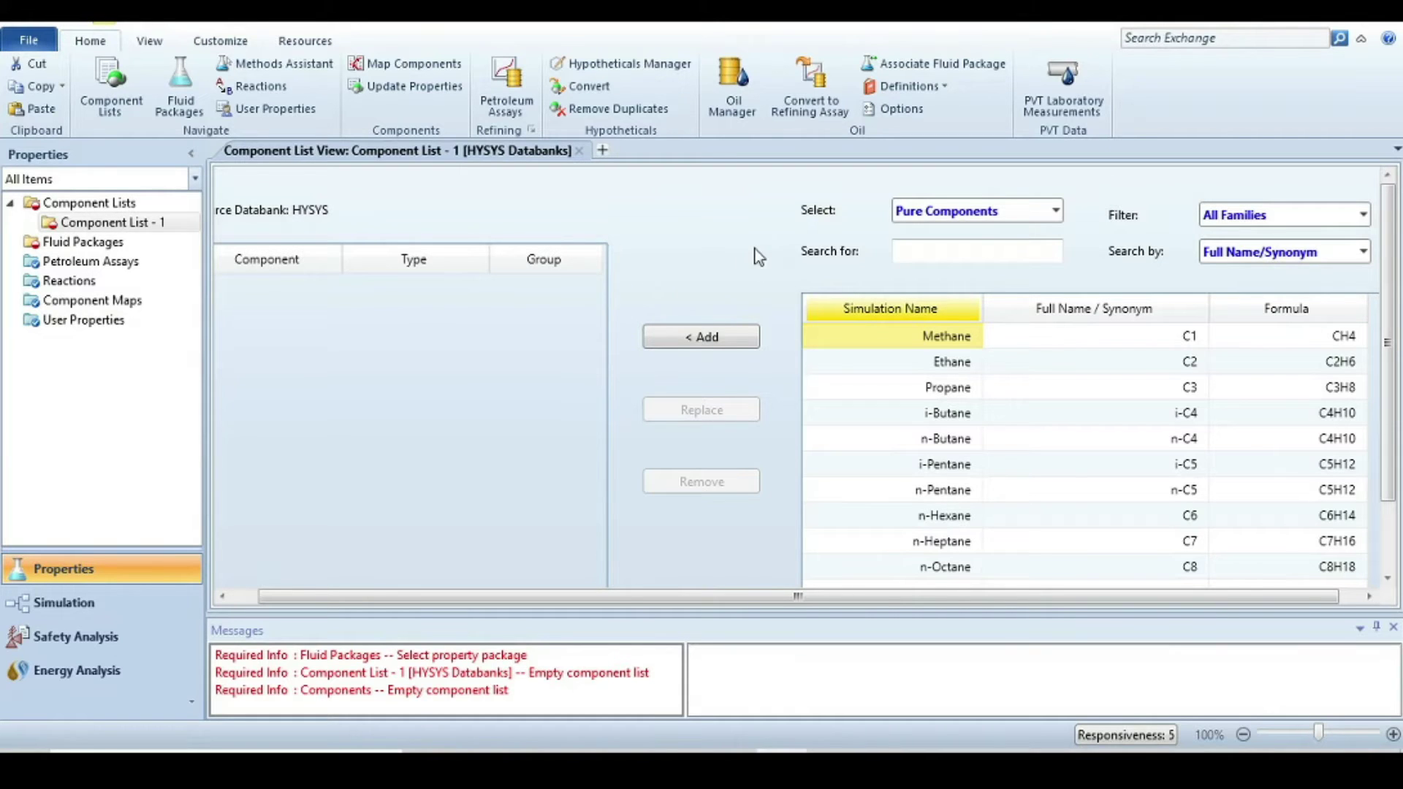
# Step: Search the pure components for "cis2" and add cis2-Butene to the component list
pyautogui.click(904, 250)
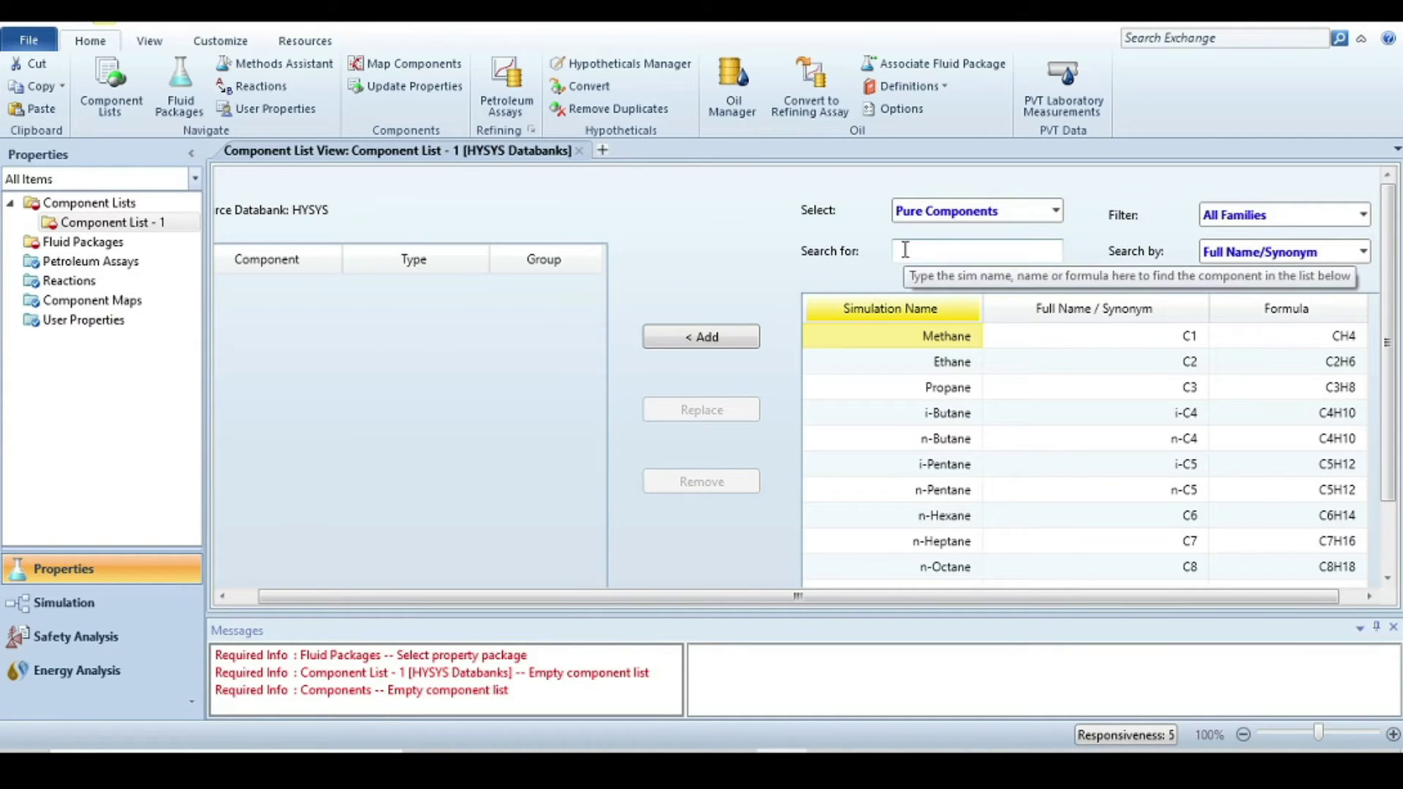
pyautogui.write('cis2')
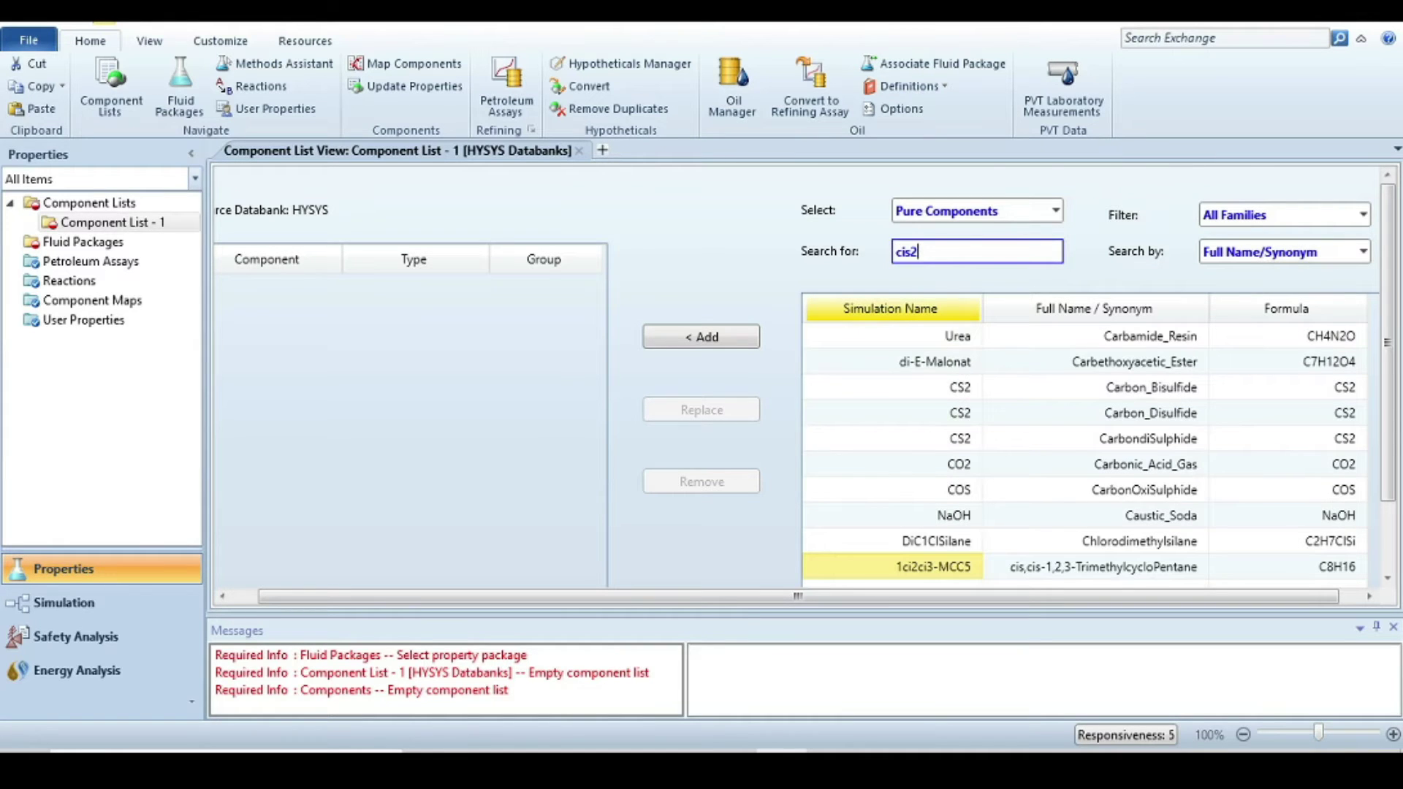
pyautogui.scroll(-1, 906, 257)
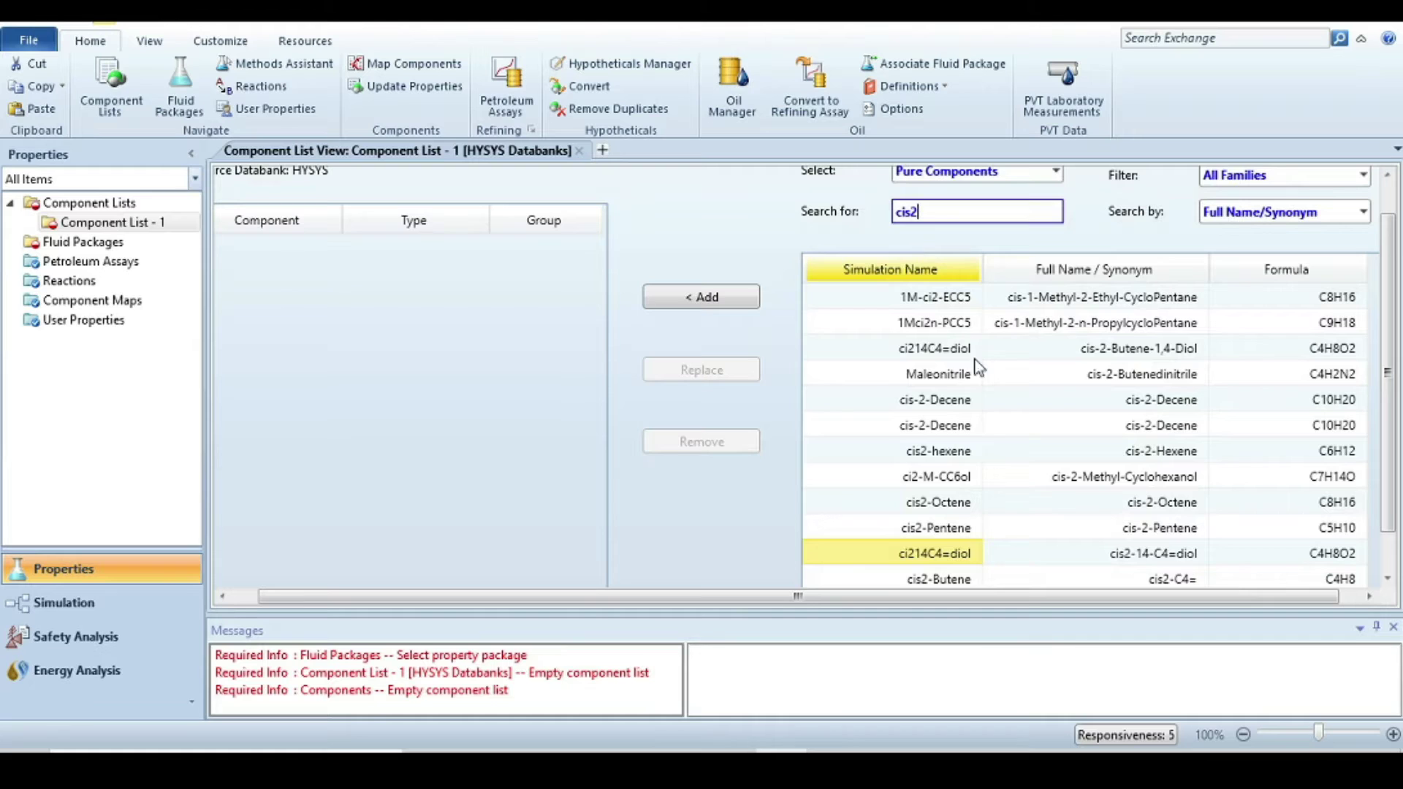
pyautogui.click(941, 585)
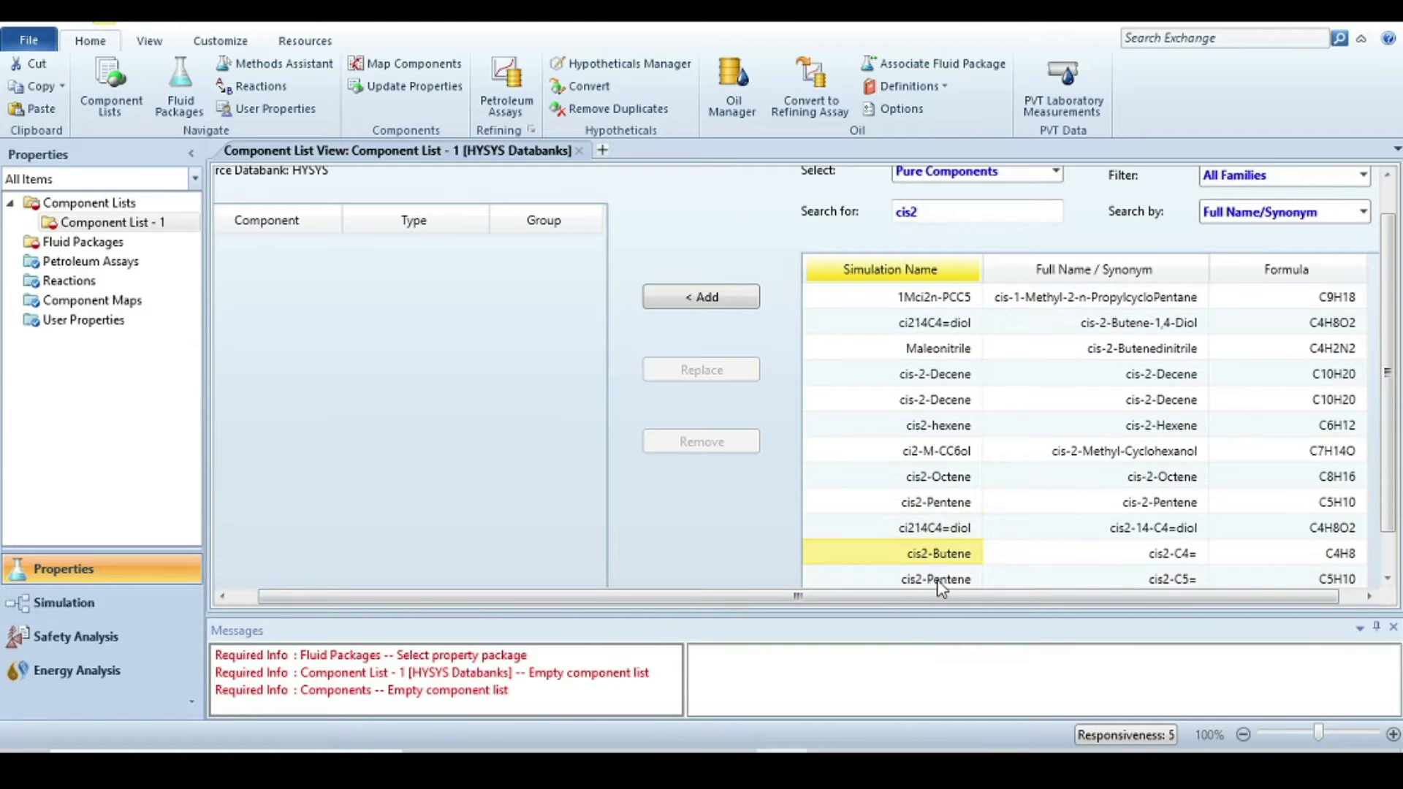
pyautogui.click(697, 298)
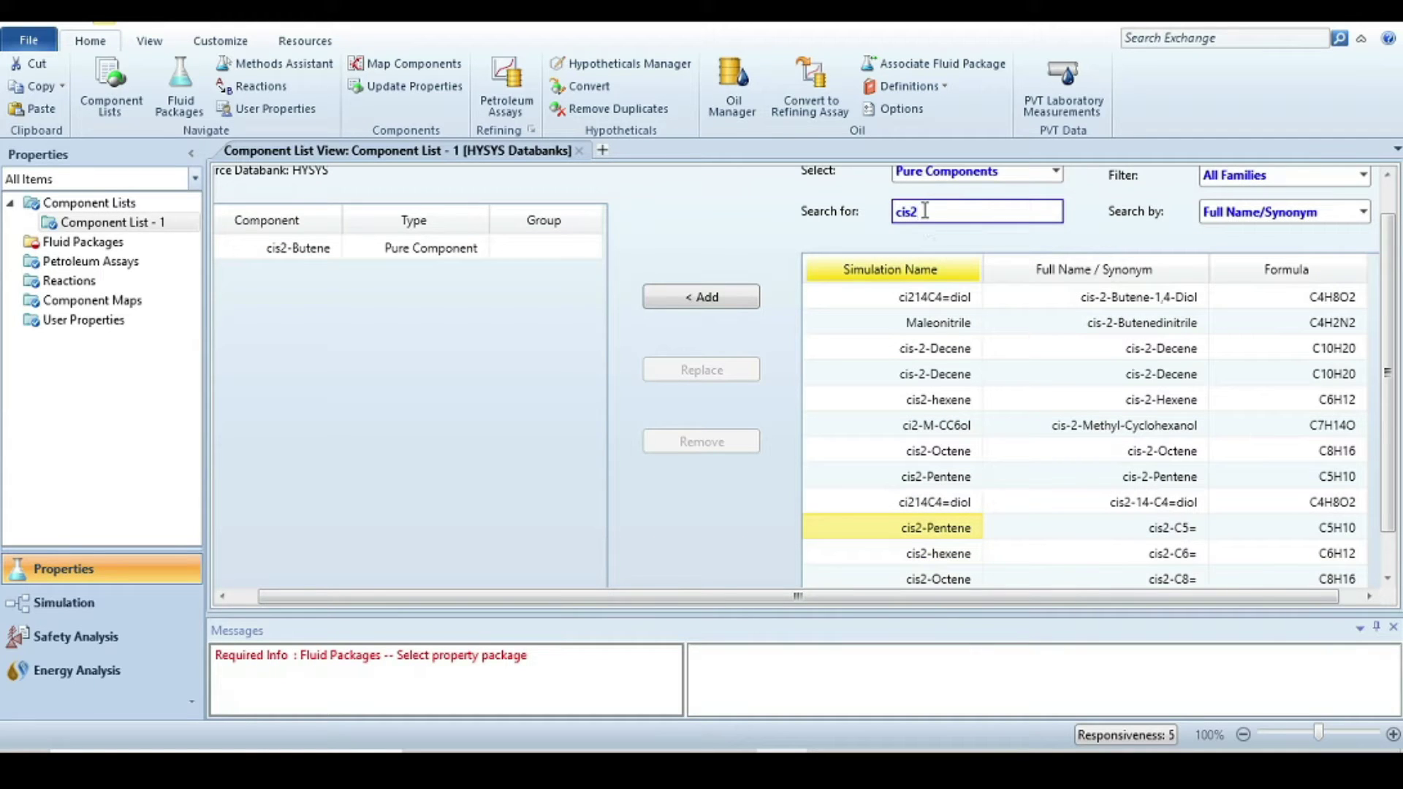
# Step: Search the pure components for "trans2" and add tr2-Butene to the component list
pyautogui.press('BackSpace')
pyautogui.press('BackSpace')
pyautogui.press('BackSpace')
pyautogui.write('trans')
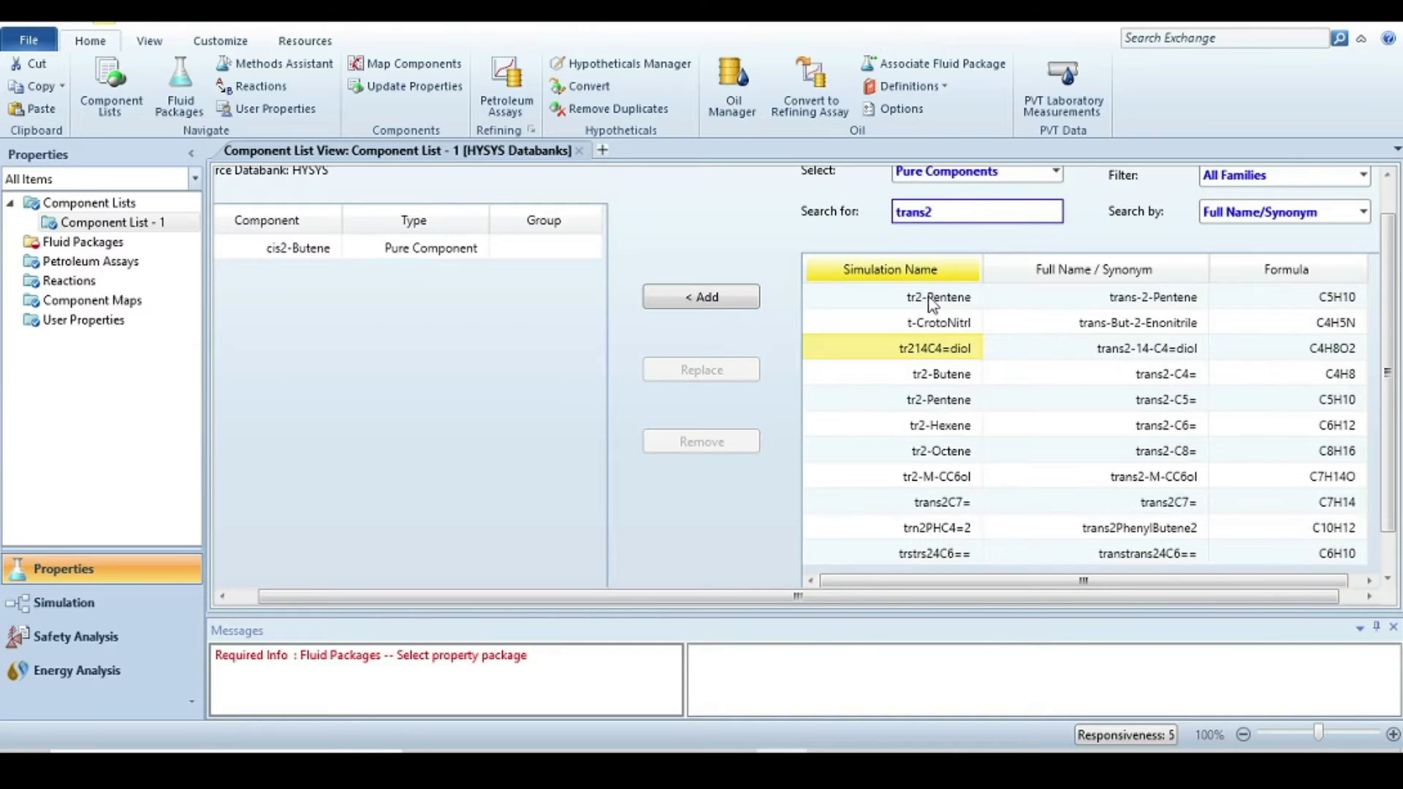
pyautogui.click(949, 375)
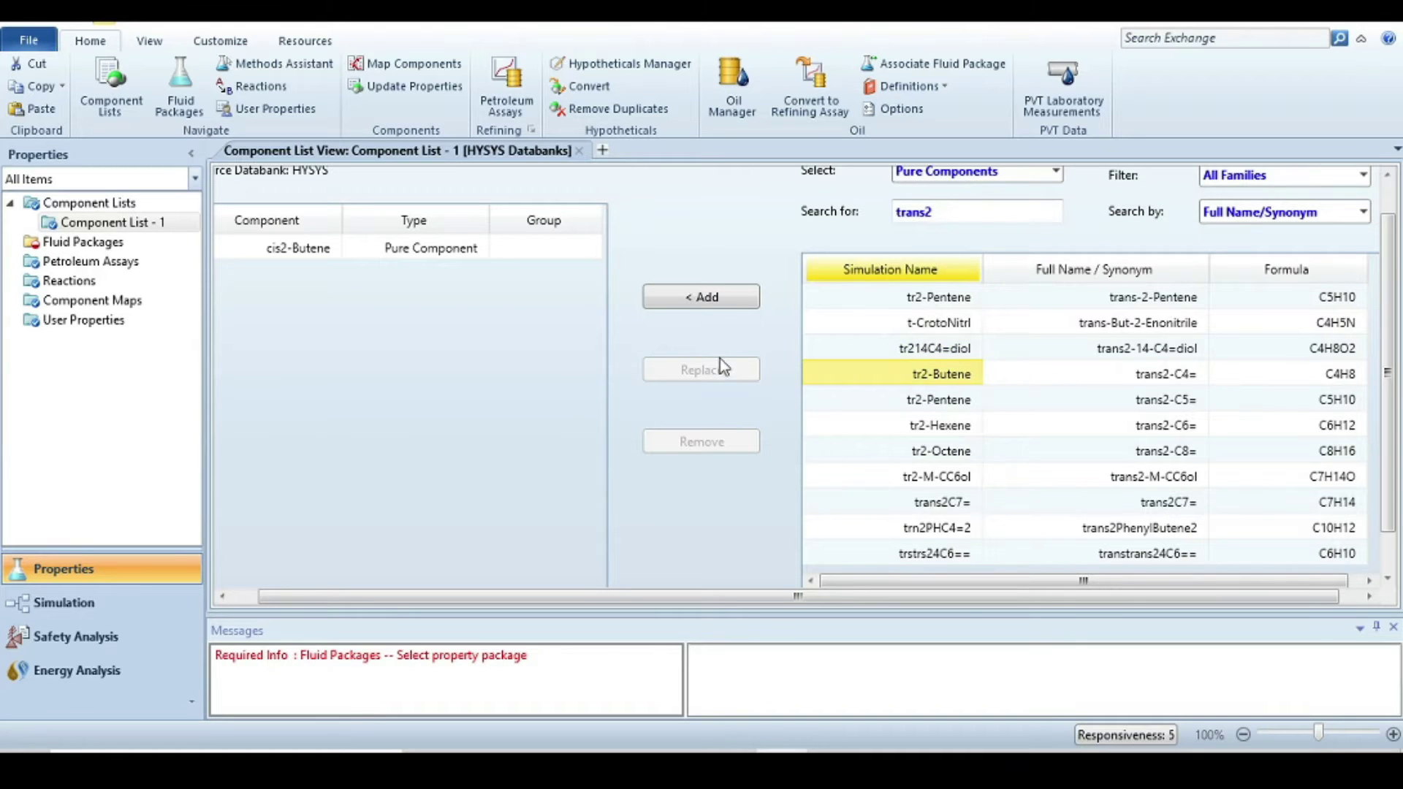
pyautogui.click(696, 301)
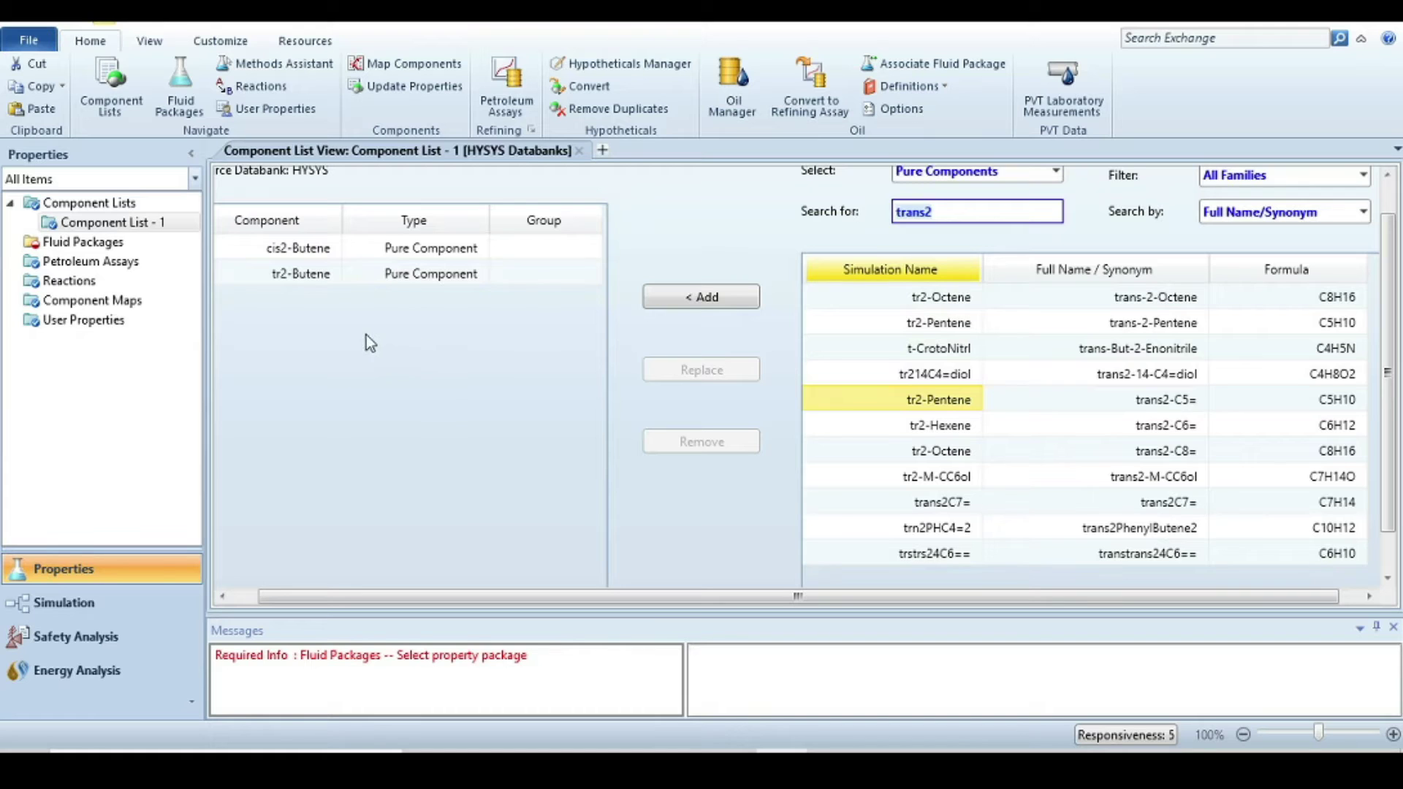
# Step: Create a new fluid package and assign NRTL as its property package
pyautogui.click(104, 248)
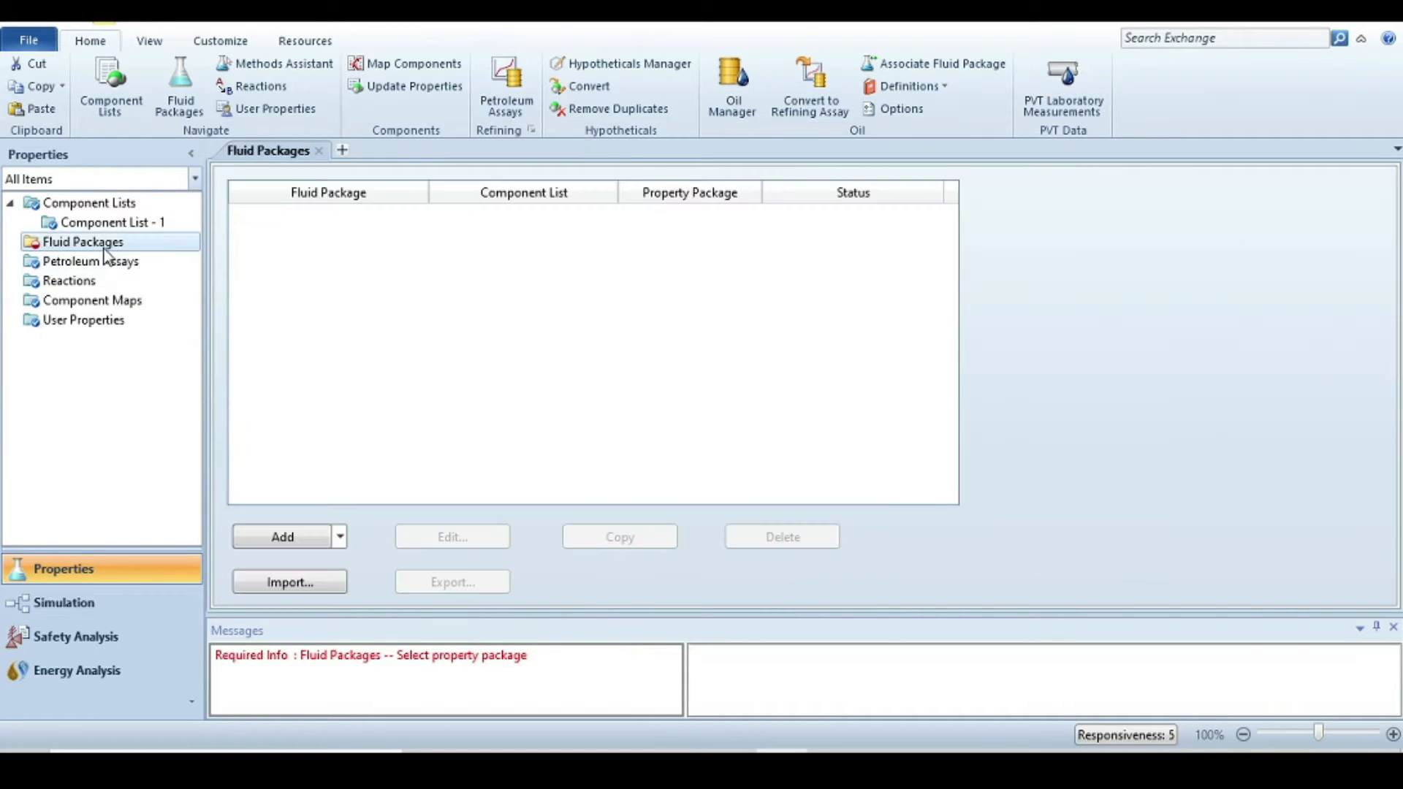
pyautogui.click(266, 541)
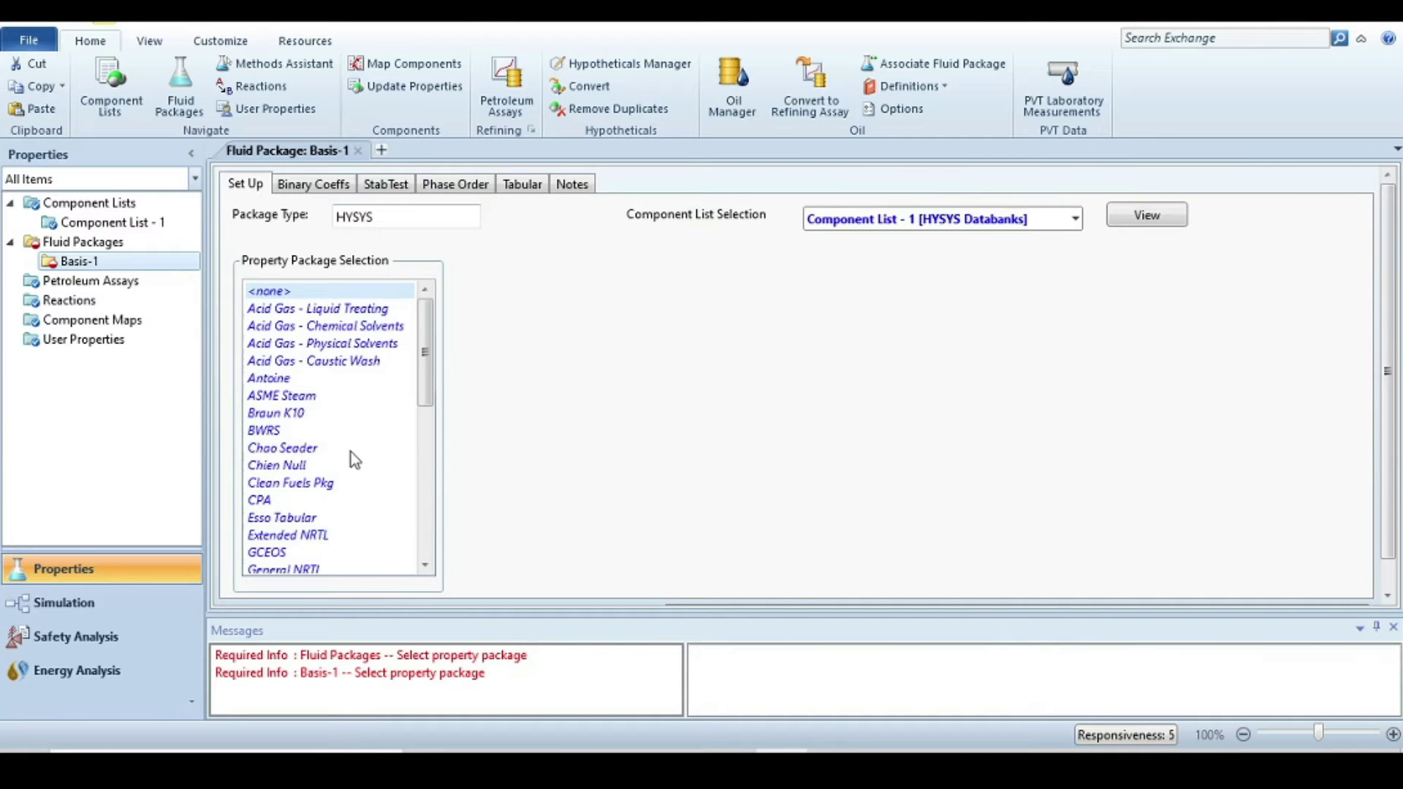
pyautogui.scroll(-1, 355, 453)
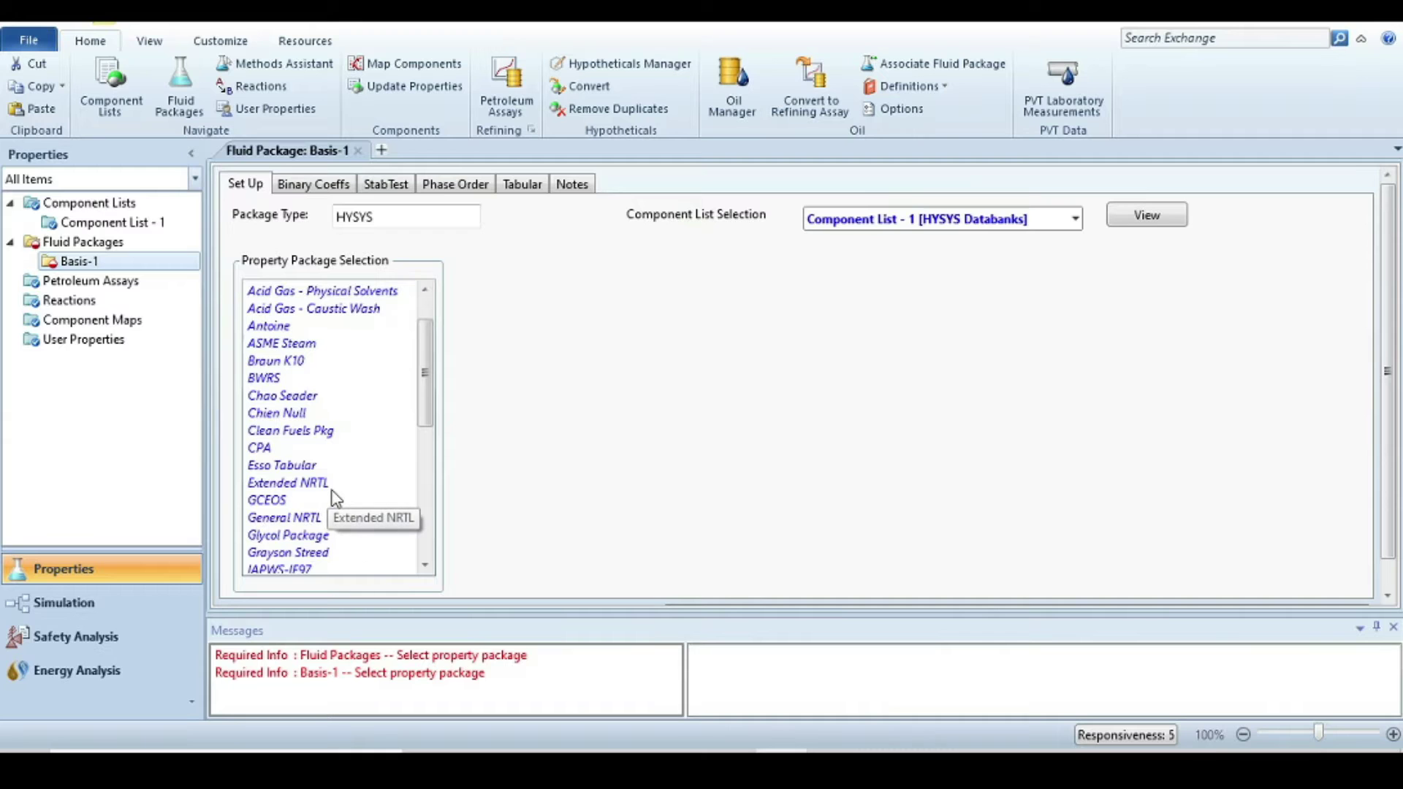
pyautogui.scroll(-1, 335, 498)
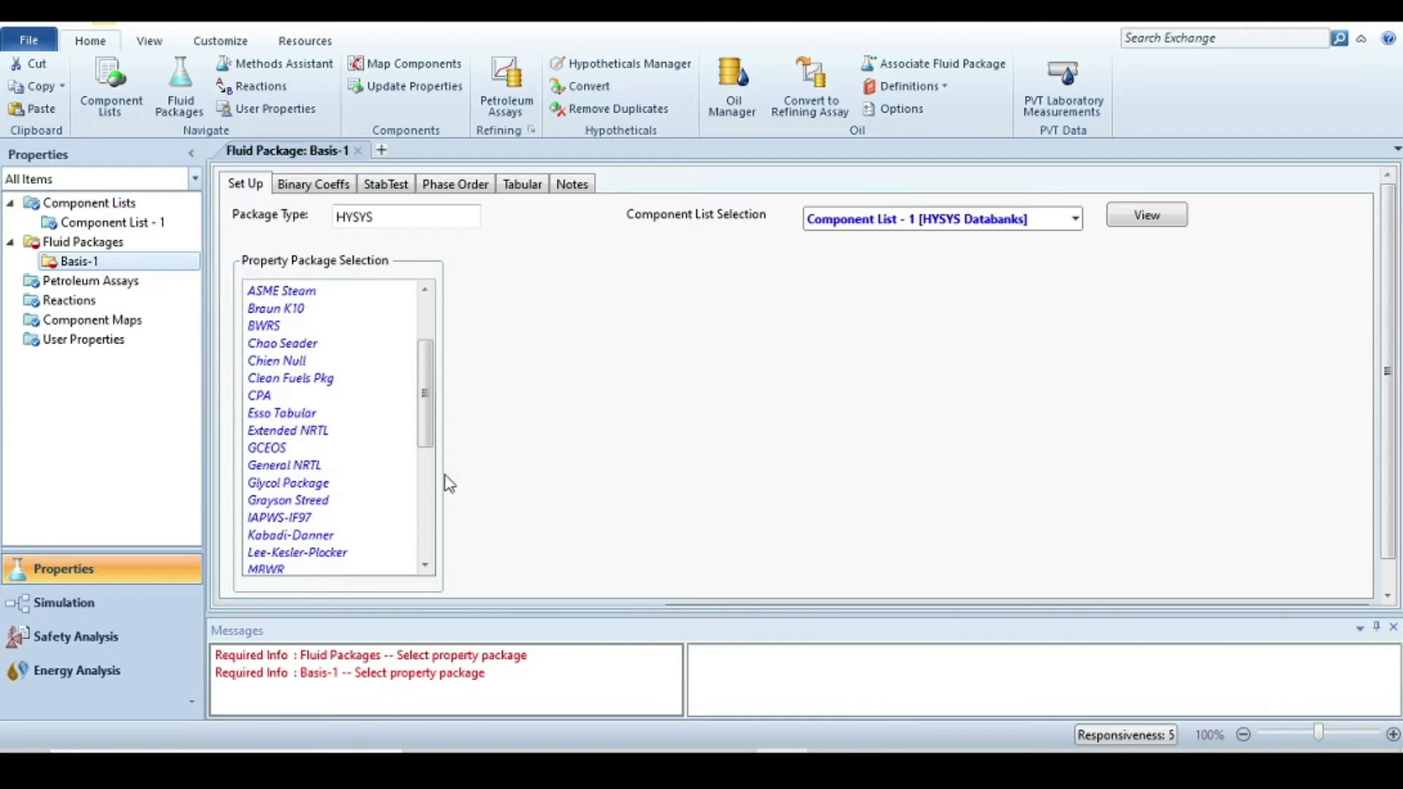
pyautogui.scroll(-2, 381, 453)
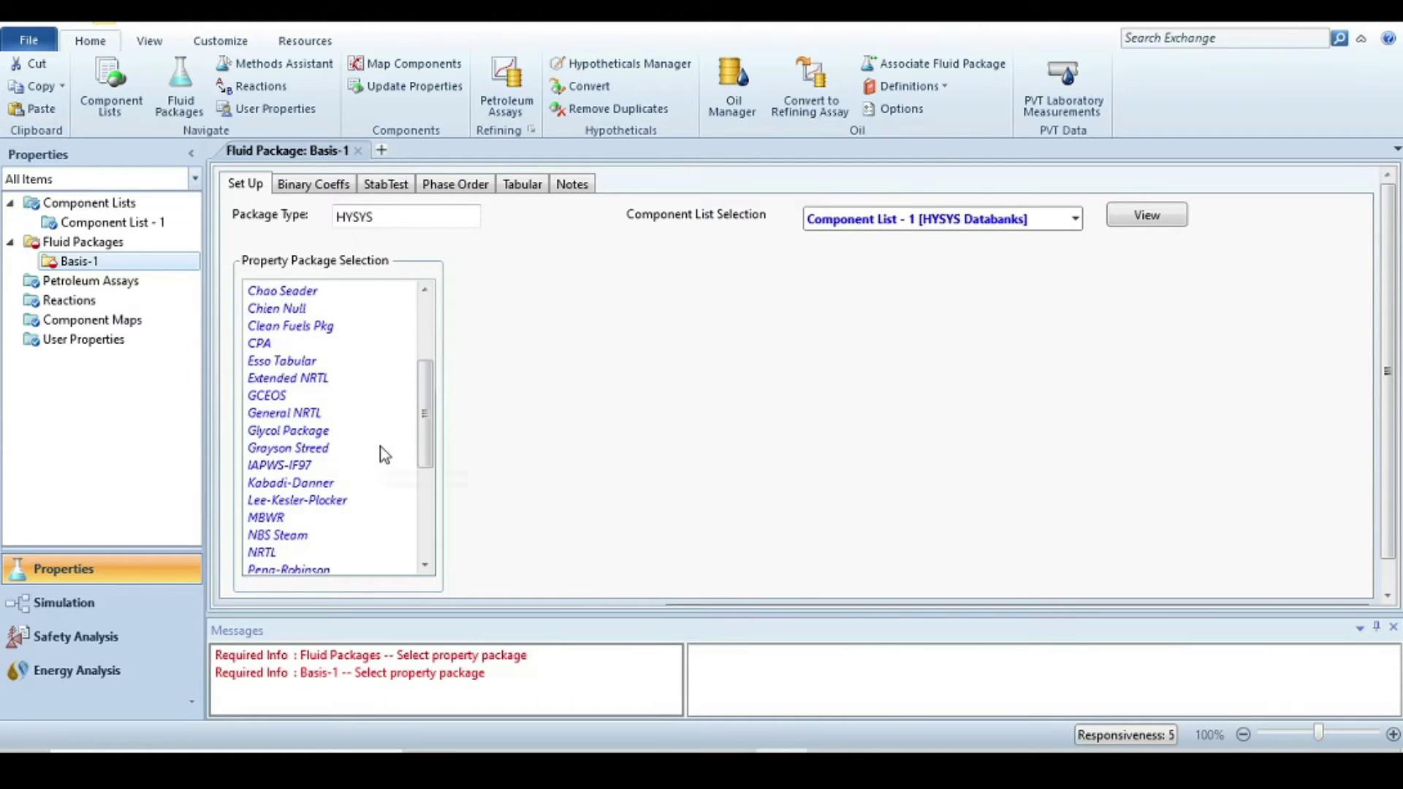
pyautogui.click(260, 501)
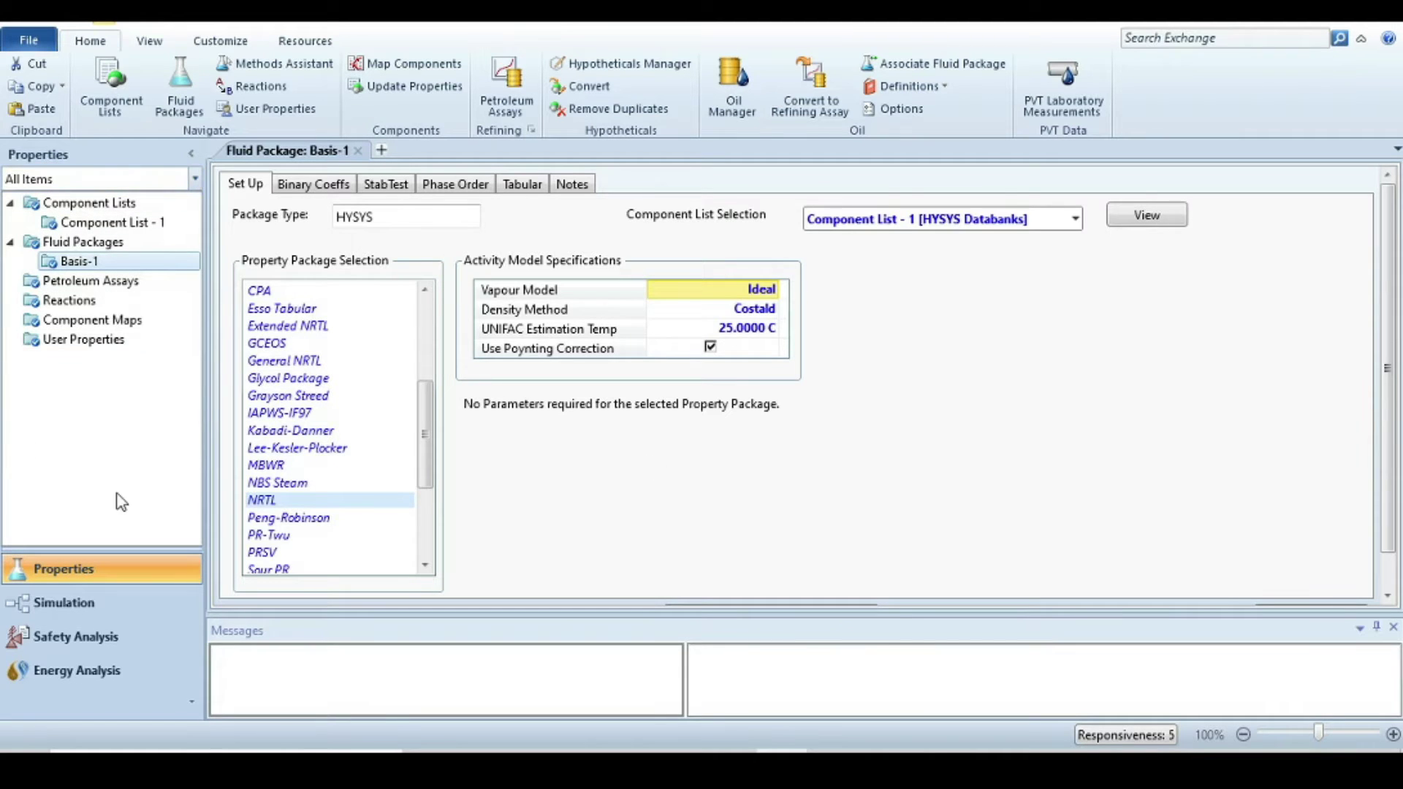
# Step: Switch to the simulation environment and place a plug flow reactor on the empty flowsheet
pyautogui.click(54, 609)
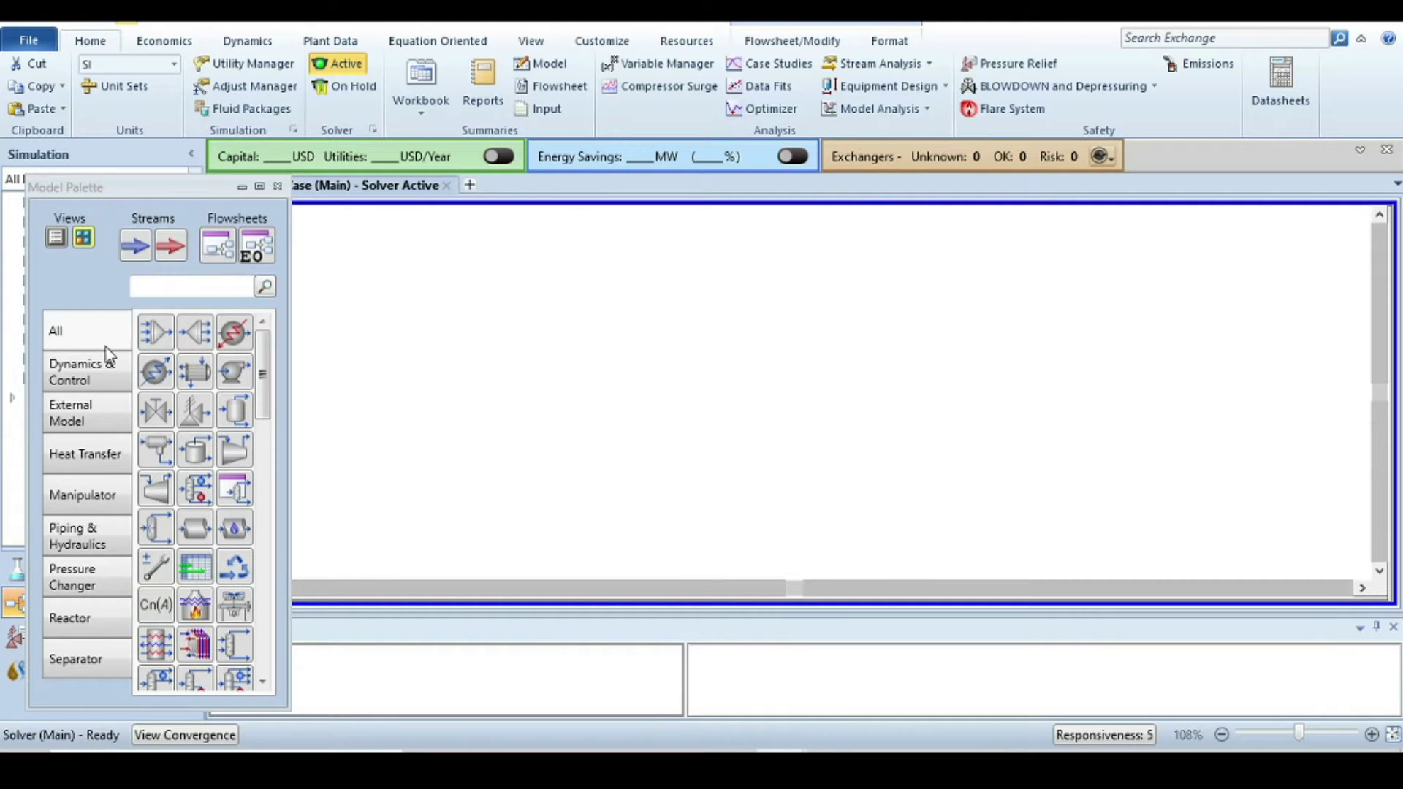
pyautogui.click(76, 621)
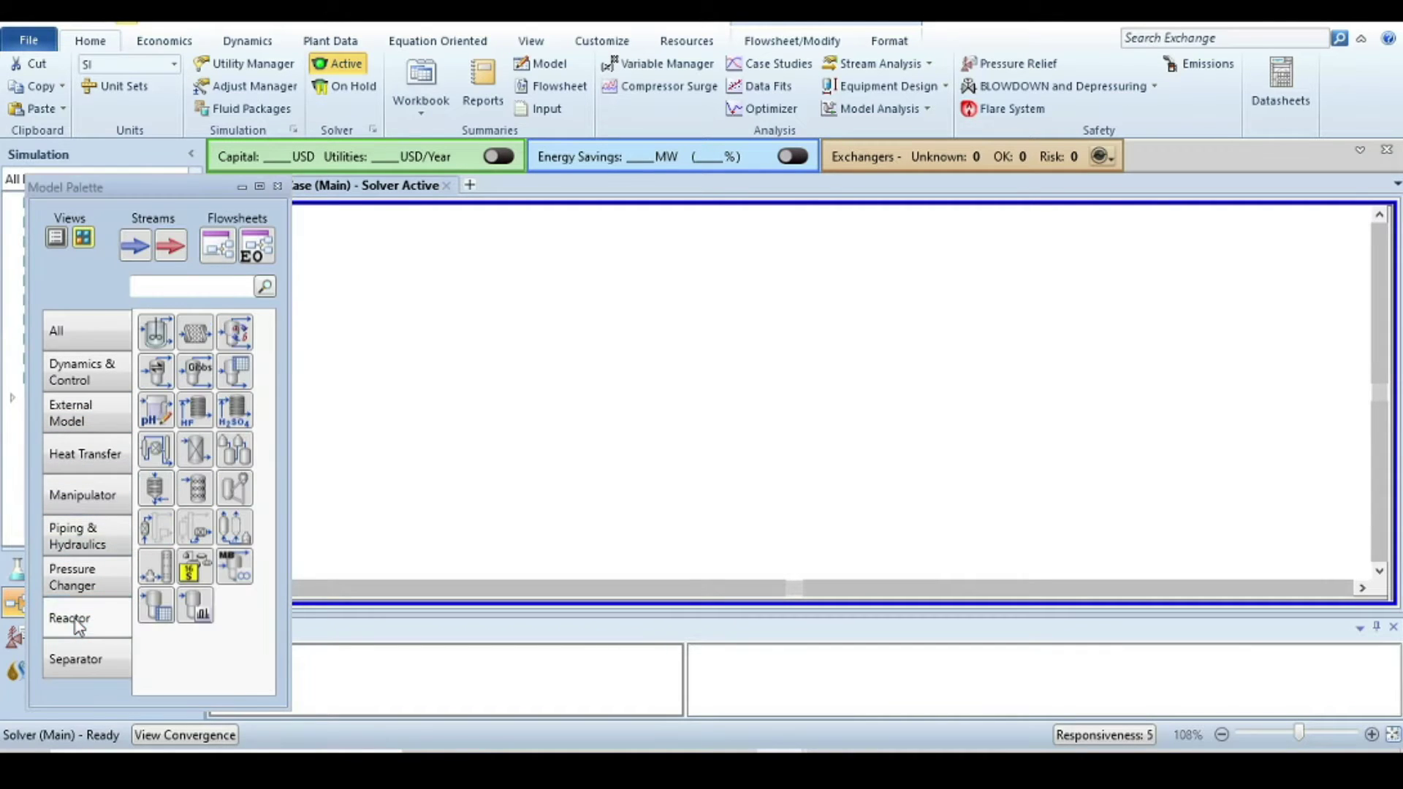
pyautogui.moveTo(196, 336); pyautogui.dragTo(611, 374)
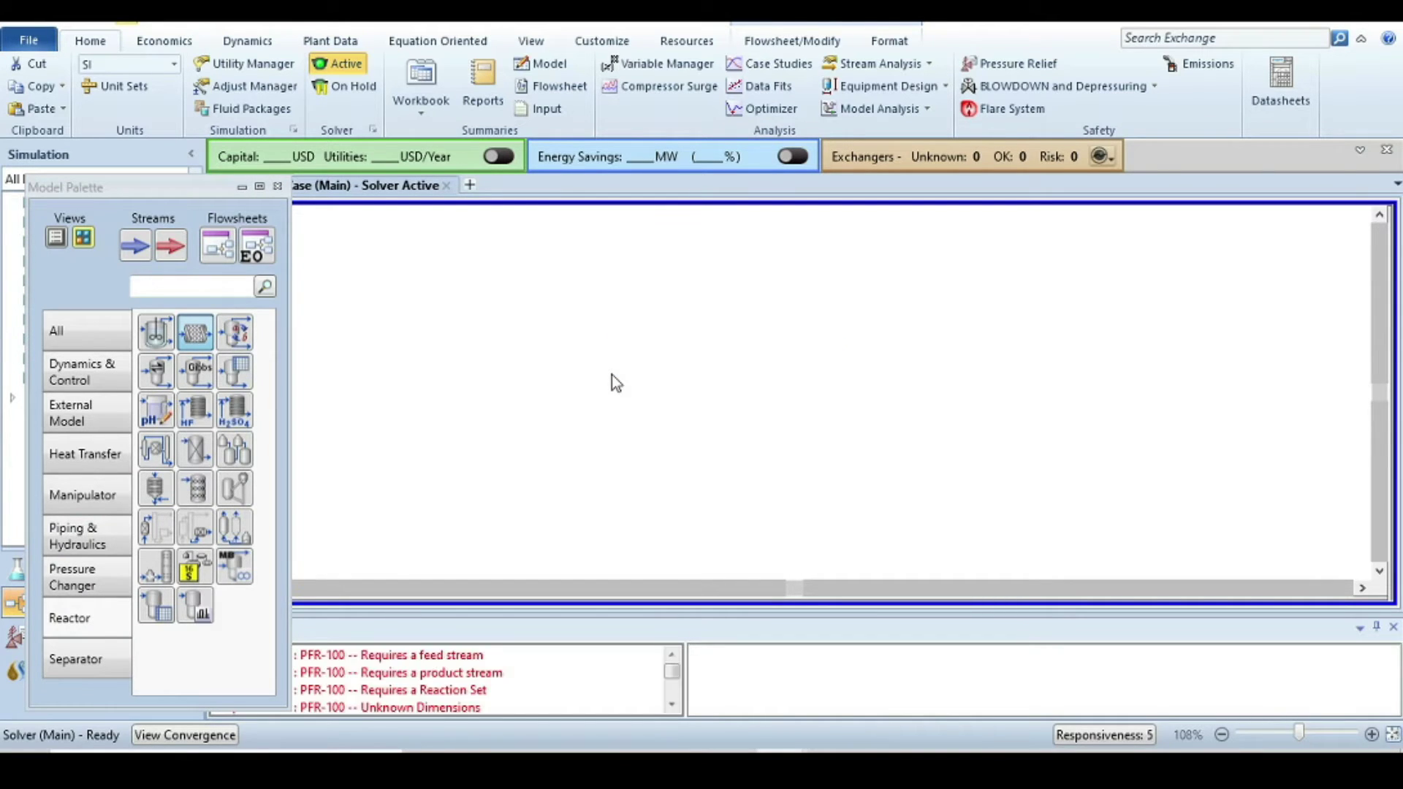
pyautogui.click(278, 187)
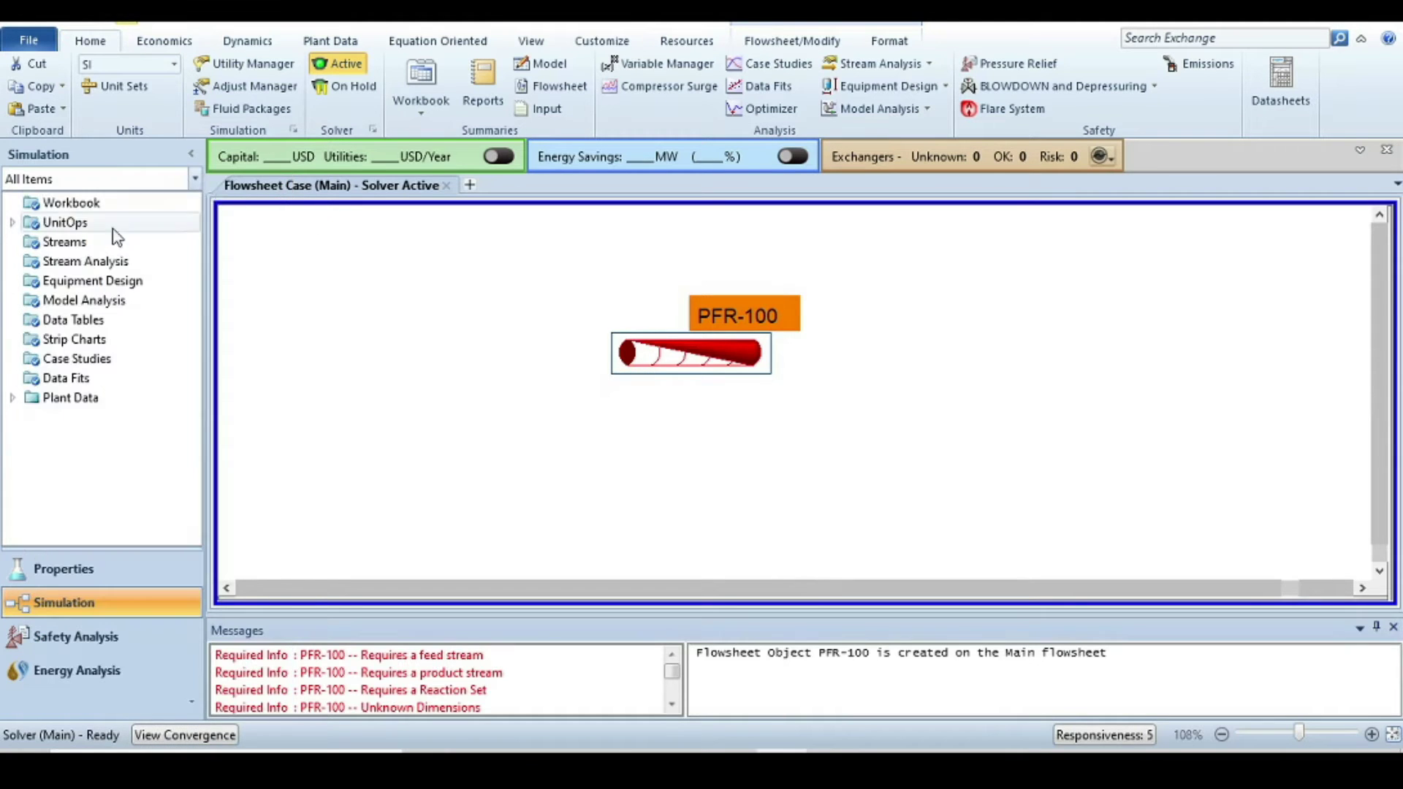
# Step: Open the plug flow reactor's properties and connect an inlet stream named Feed
pyautogui.doubleClick(661, 358)
pyautogui.click(299, 338)
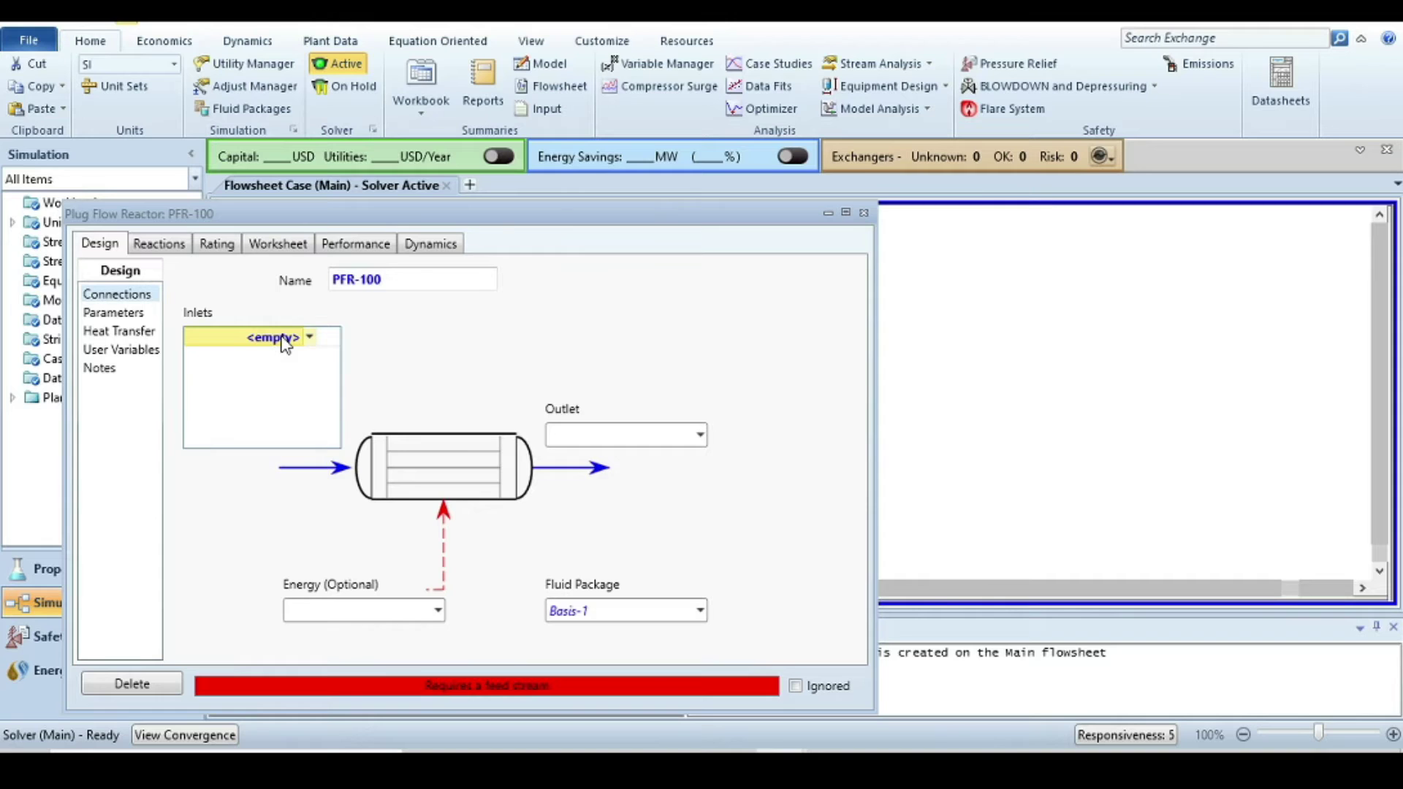
pyautogui.write('Feed')
pyautogui.press('BackSpace')
pyautogui.press('BackSpace')
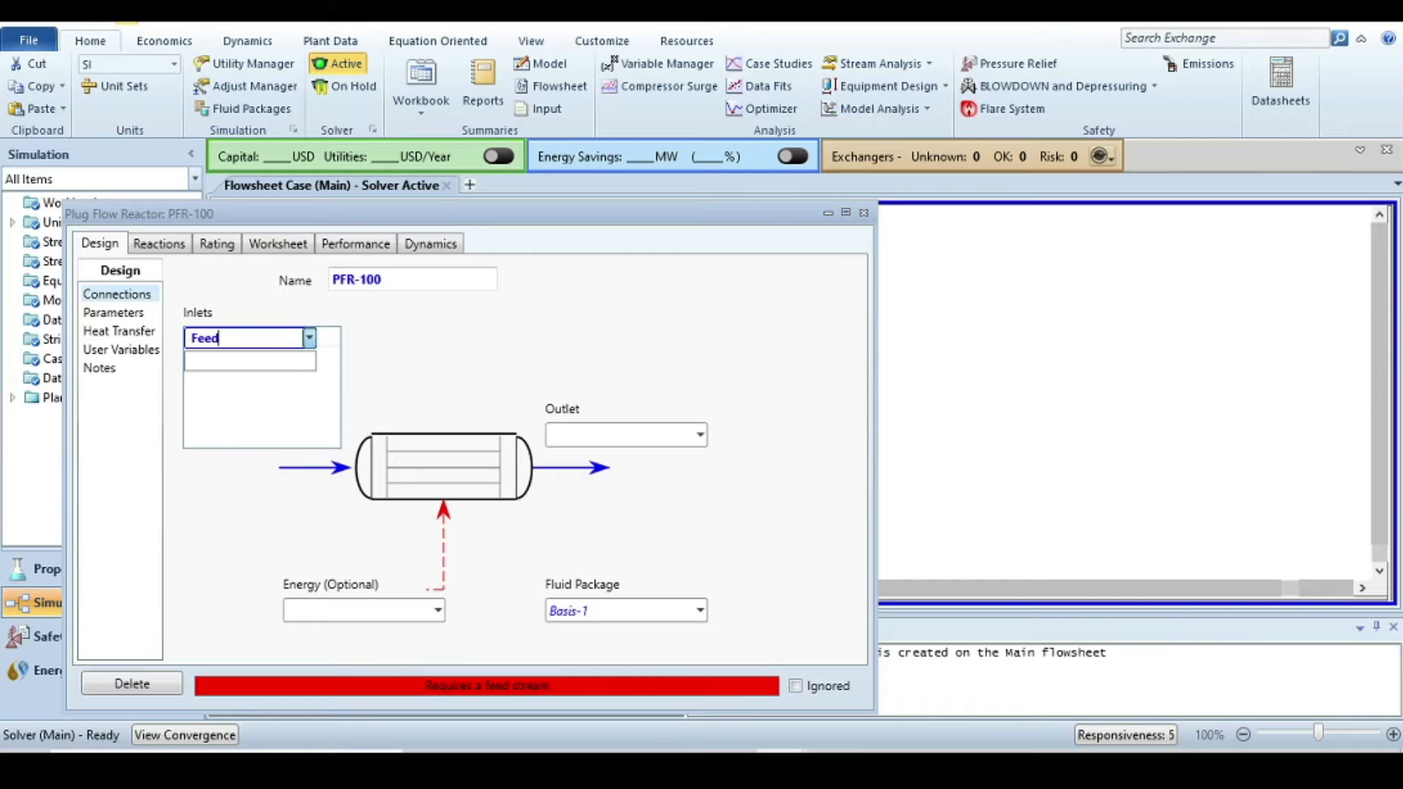
pyautogui.press('Return')
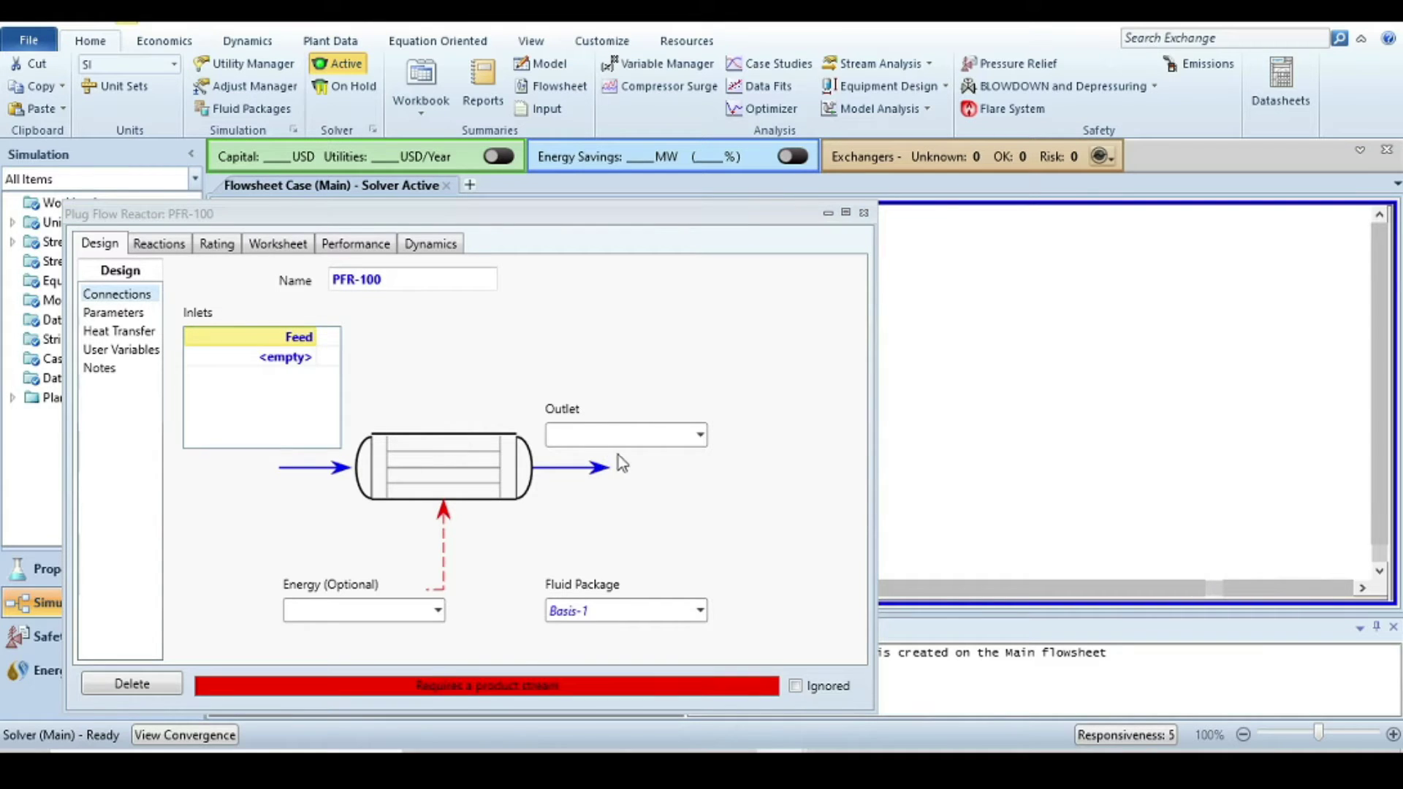
# Step: Connect an outlet stream named Product and an energy stream named Q to the reactor
pyautogui.click(593, 436)
pyautogui.write('Pr')
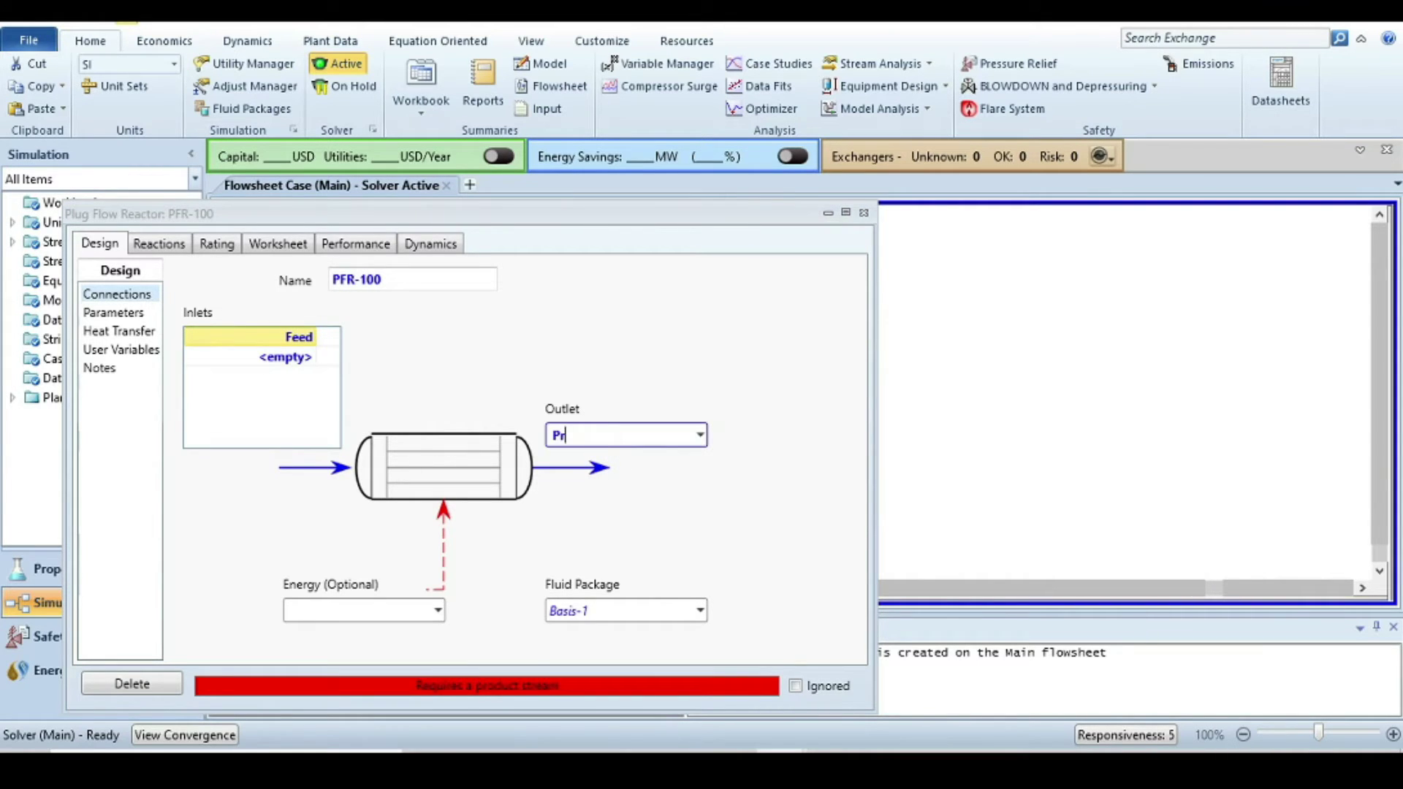
pyautogui.write('odruct')
pyautogui.click(357, 612)
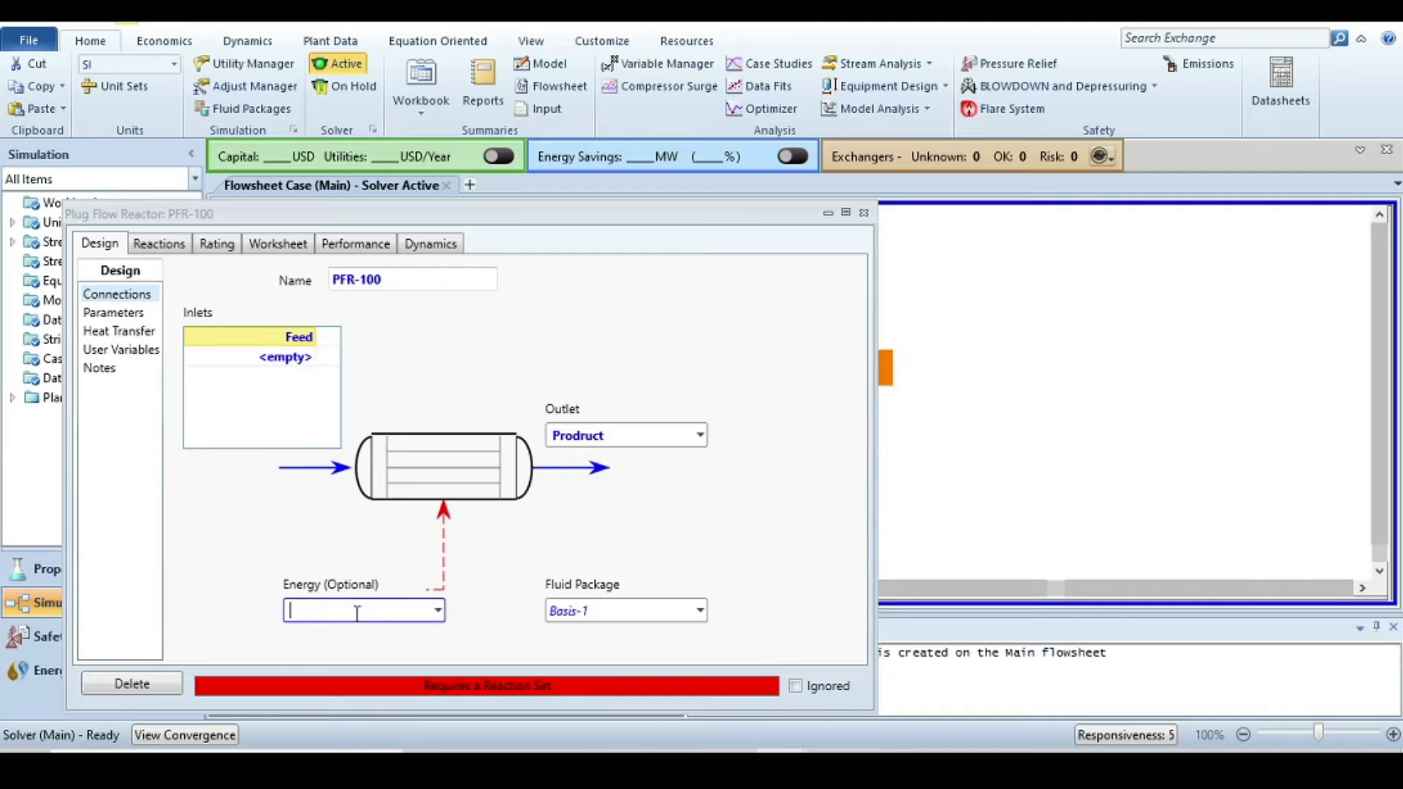
pyautogui.write('e')
pyautogui.write('Q')
pyautogui.press('Return')
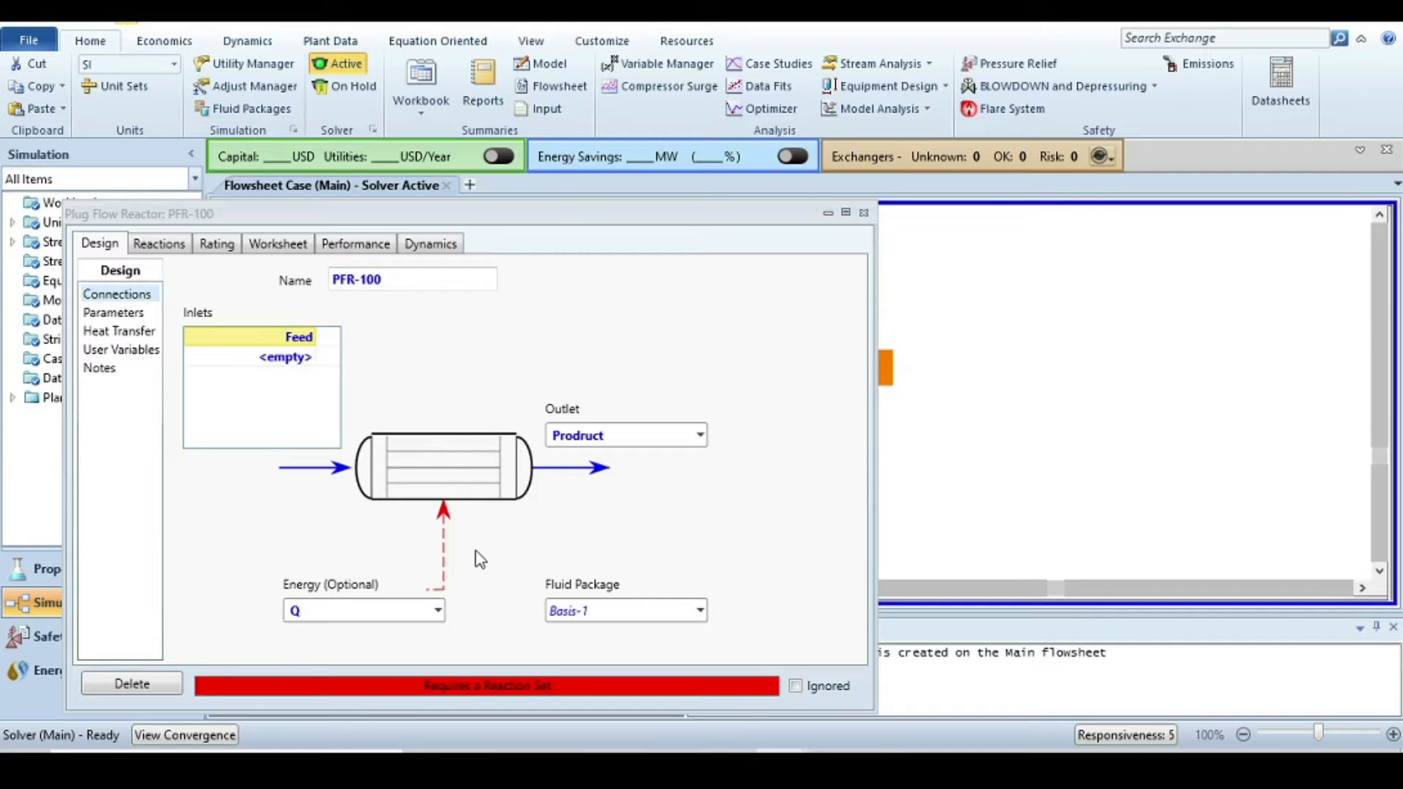
# Step: Set the reactor's pressure drop (Delta P) to 0 kPa and its duty to 0
pyautogui.click(112, 314)
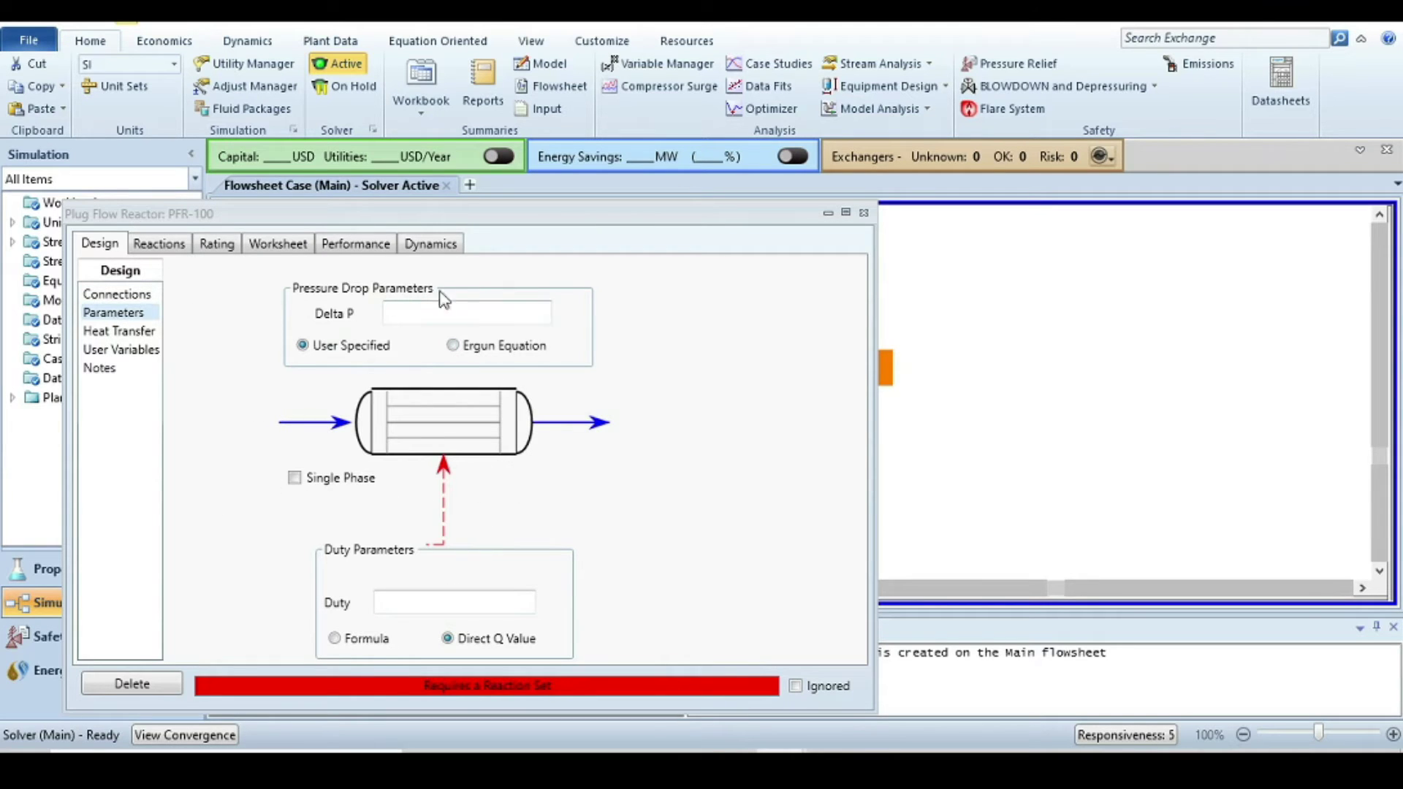
pyautogui.click(425, 316)
pyautogui.write('0')
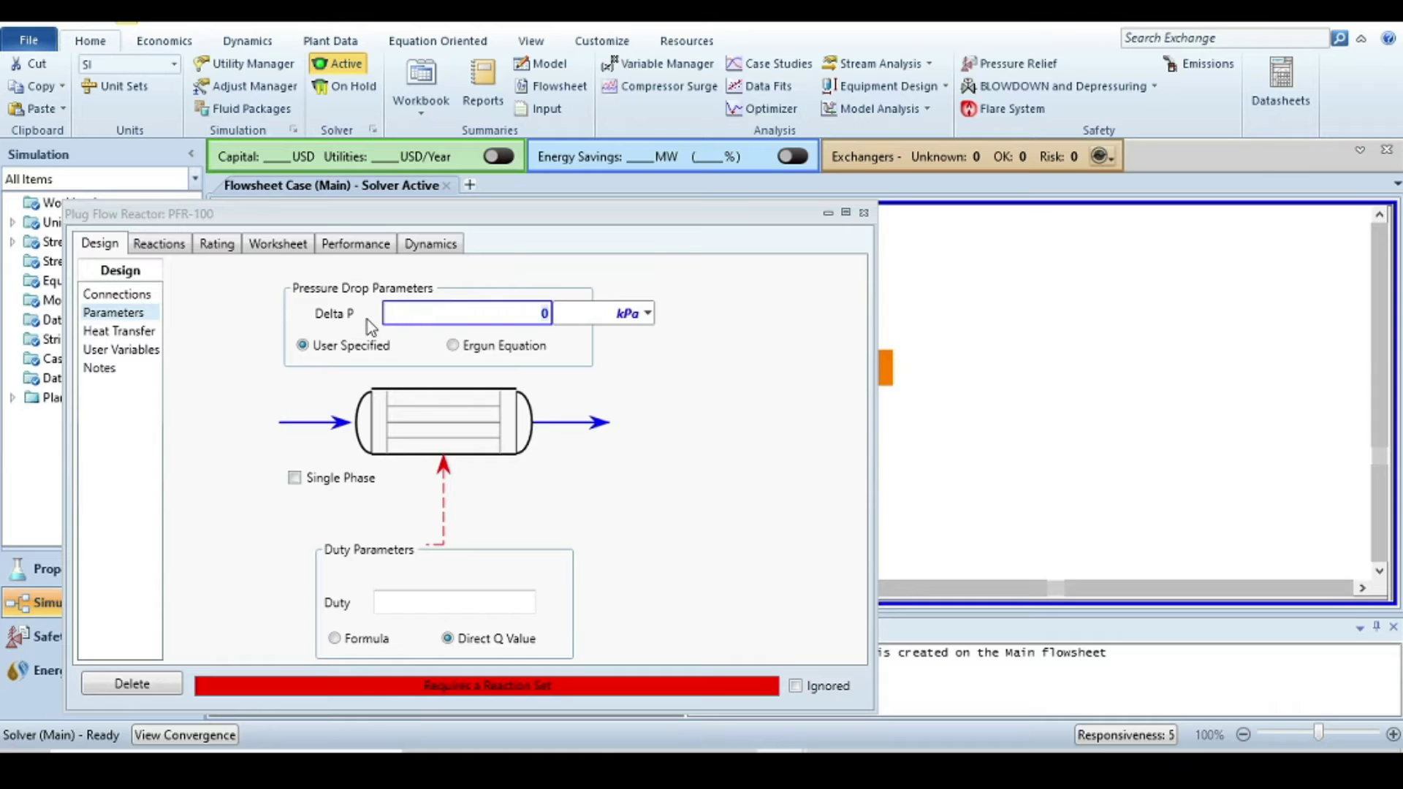
pyautogui.click(680, 428)
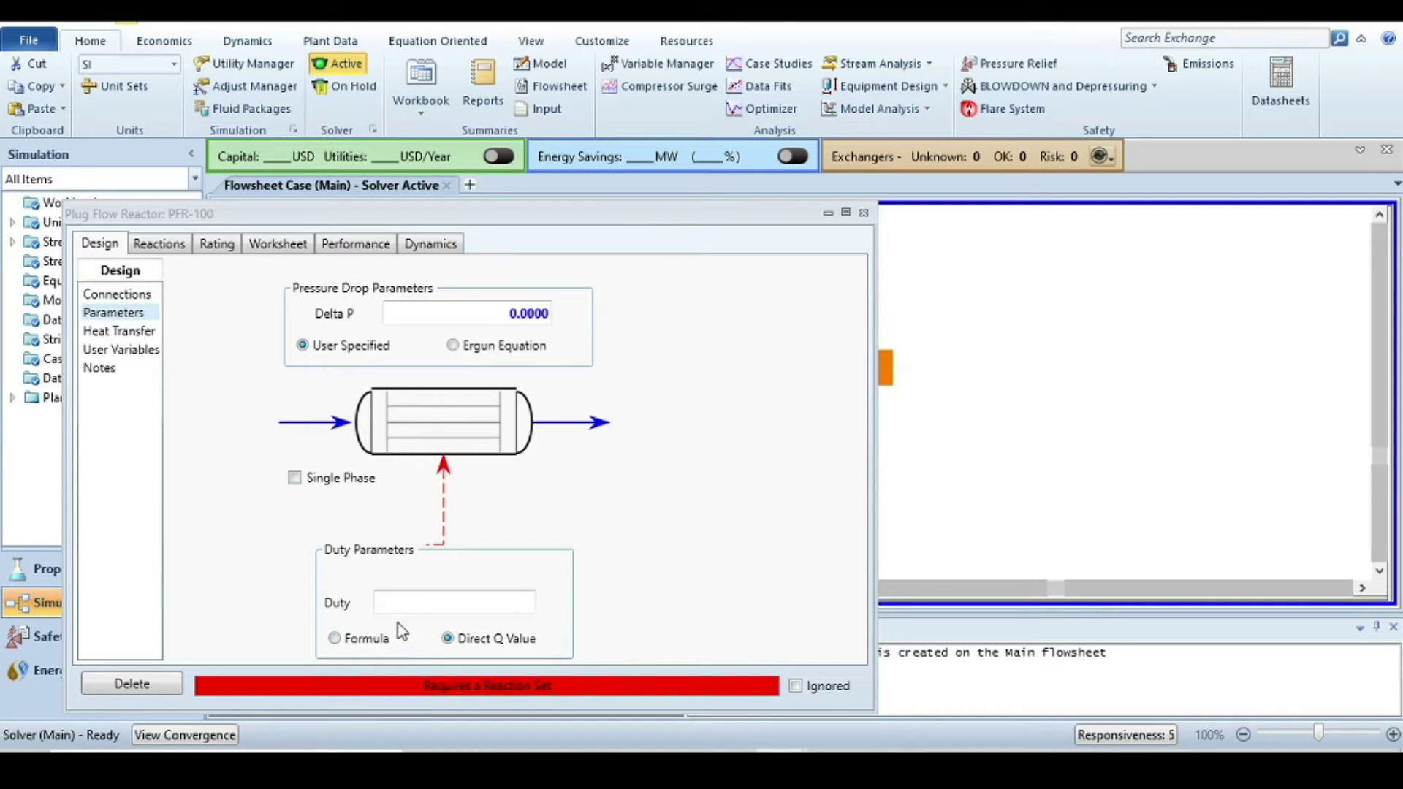
pyautogui.click(408, 603)
pyautogui.write('0')
pyautogui.press('Return')
pyautogui.click(161, 245)
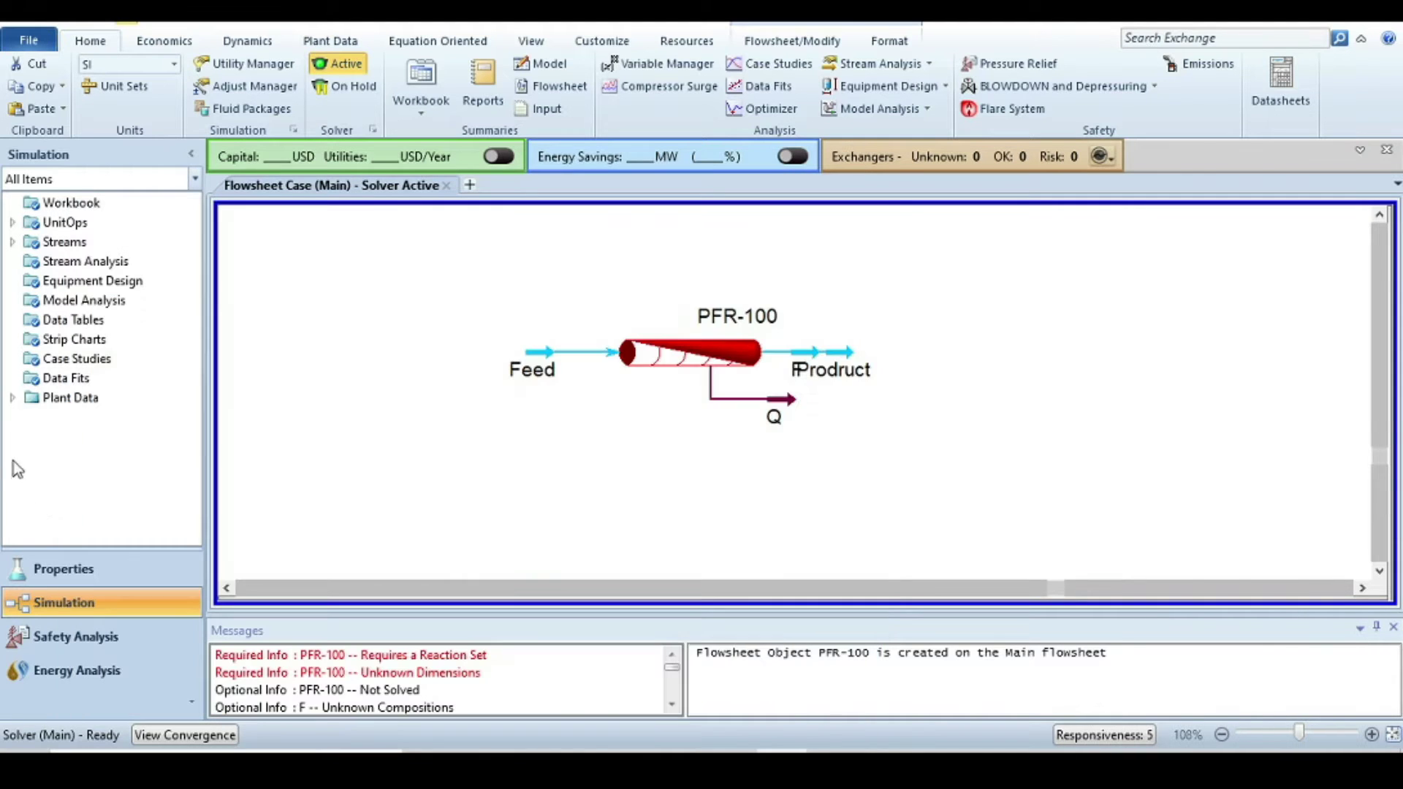
# Step: Return to the properties environment, create a reaction set, and add a HYSYS Kinetic reaction to it
pyautogui.click(63, 574)
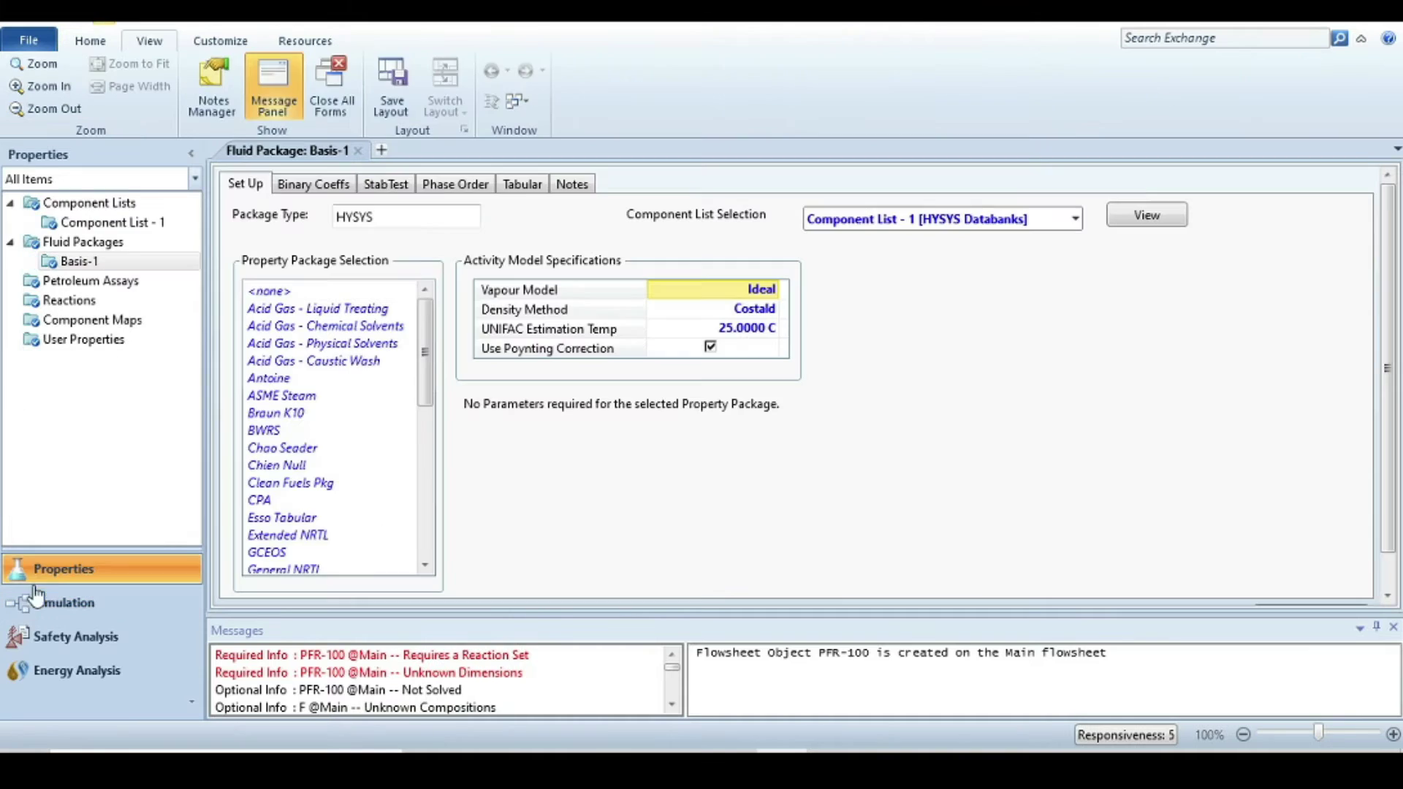
pyautogui.click(73, 301)
pyautogui.click(280, 524)
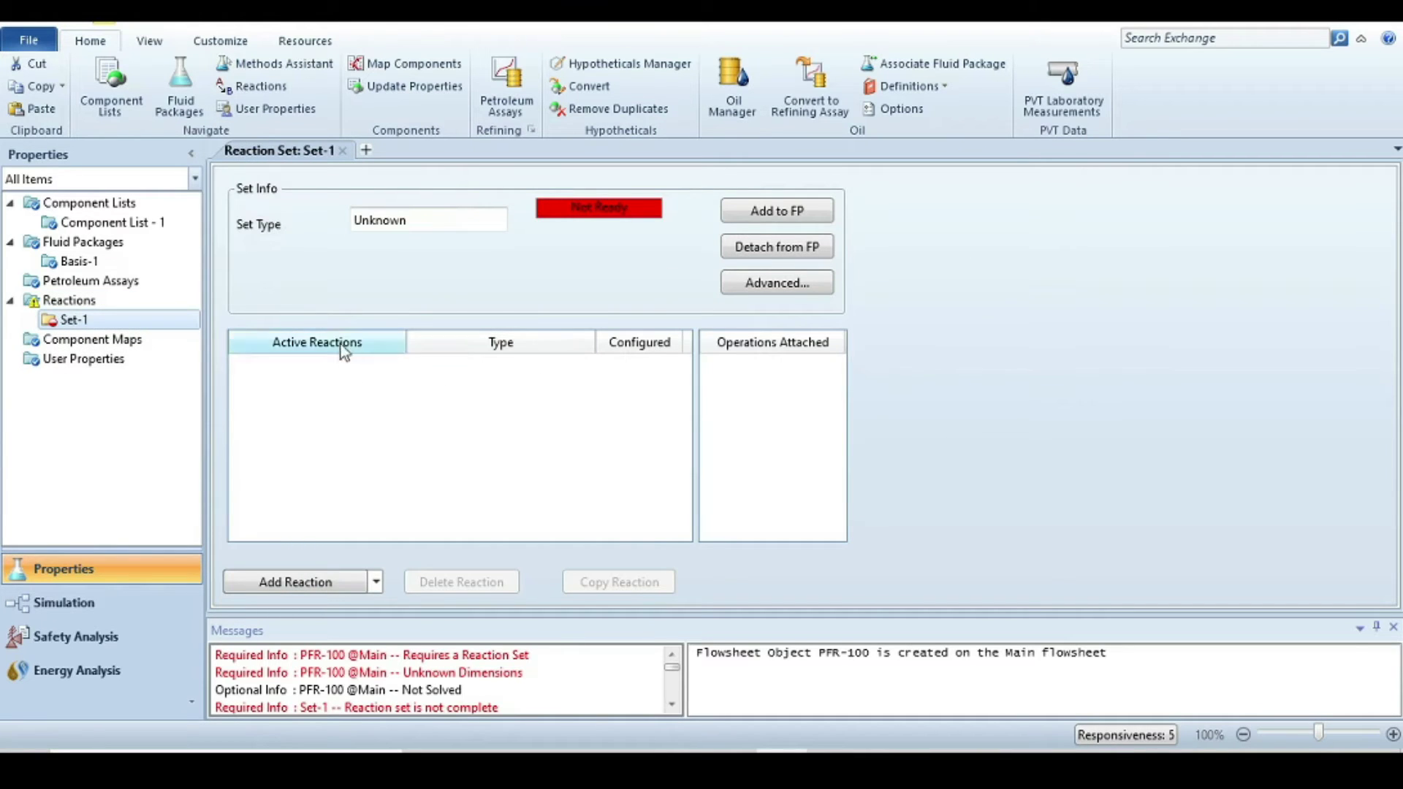
pyautogui.click(284, 589)
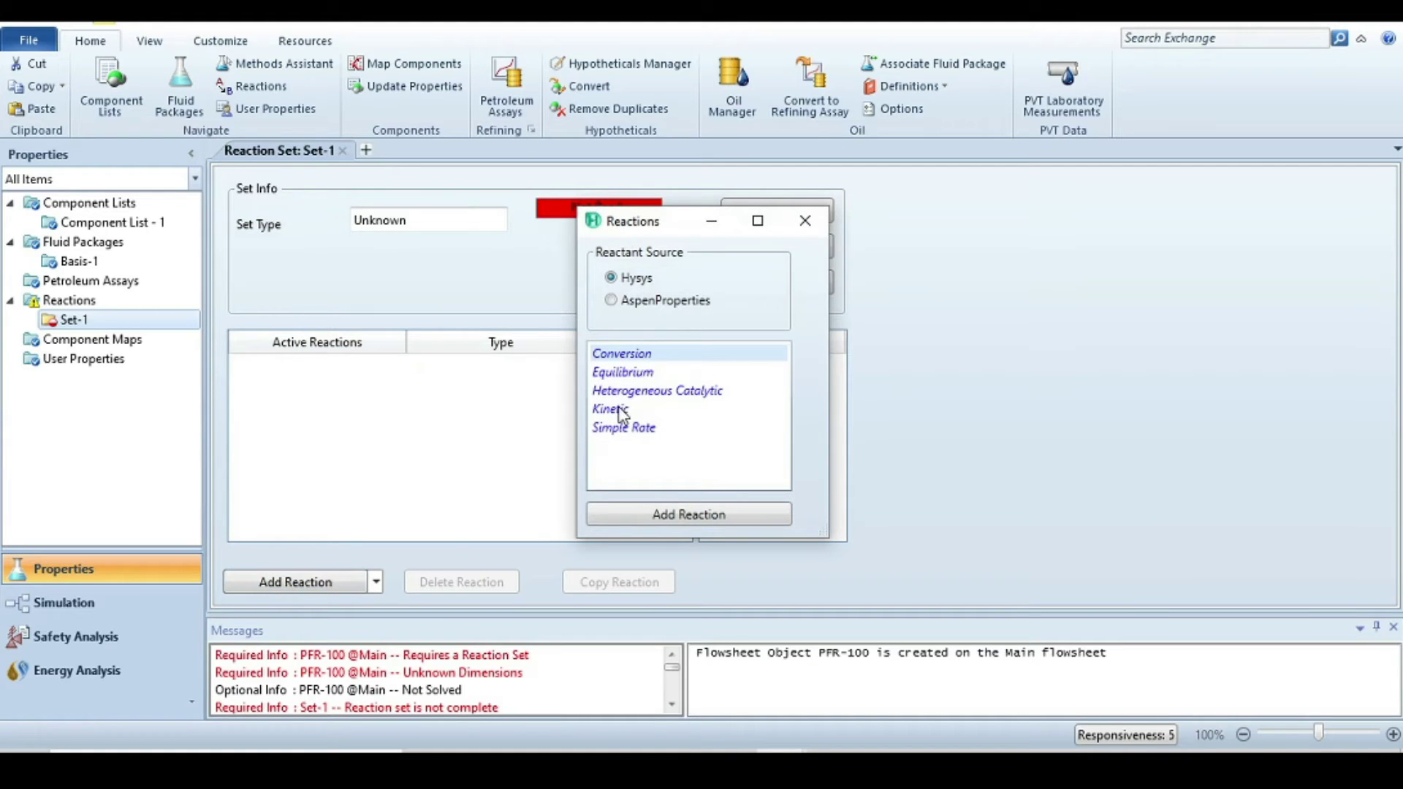
pyautogui.click(622, 410)
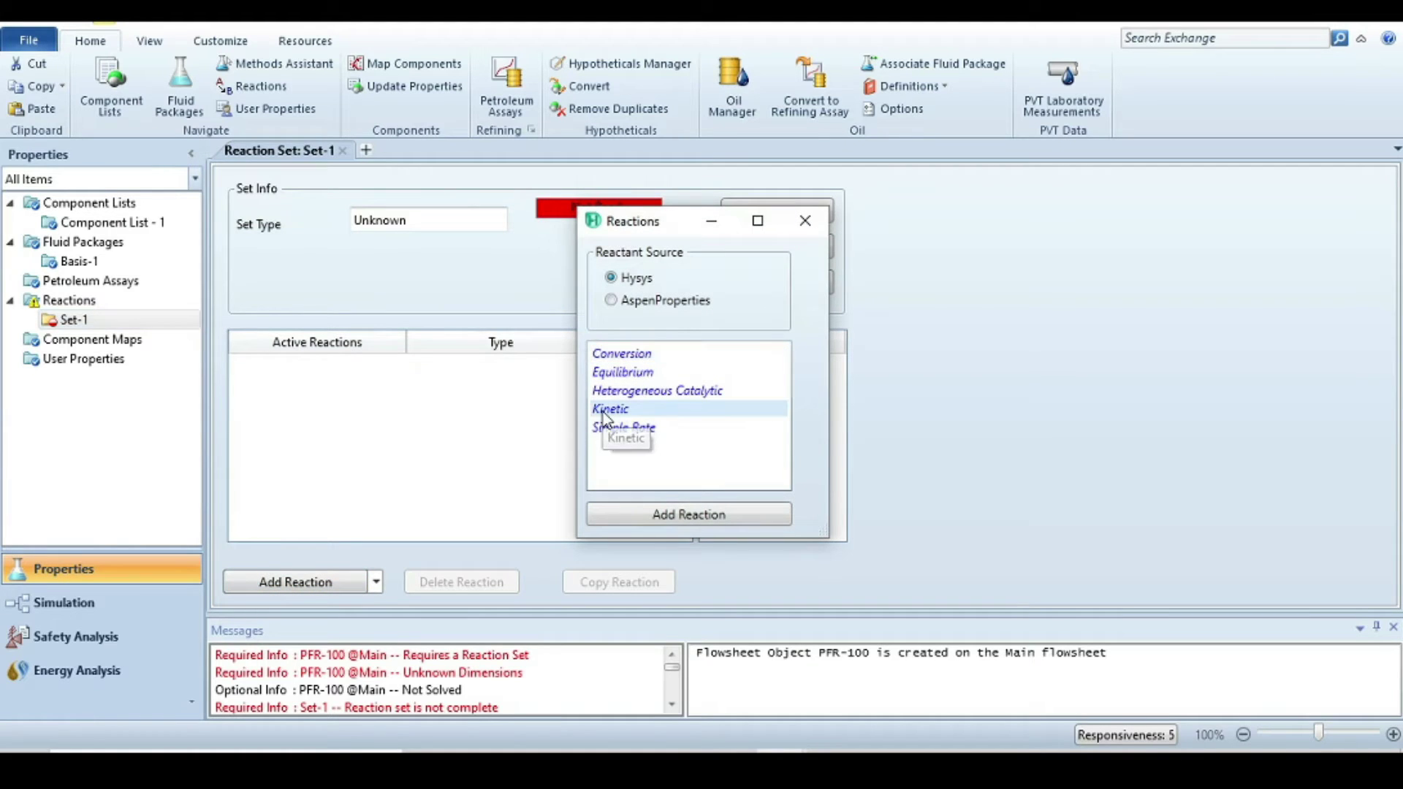
pyautogui.click(682, 513)
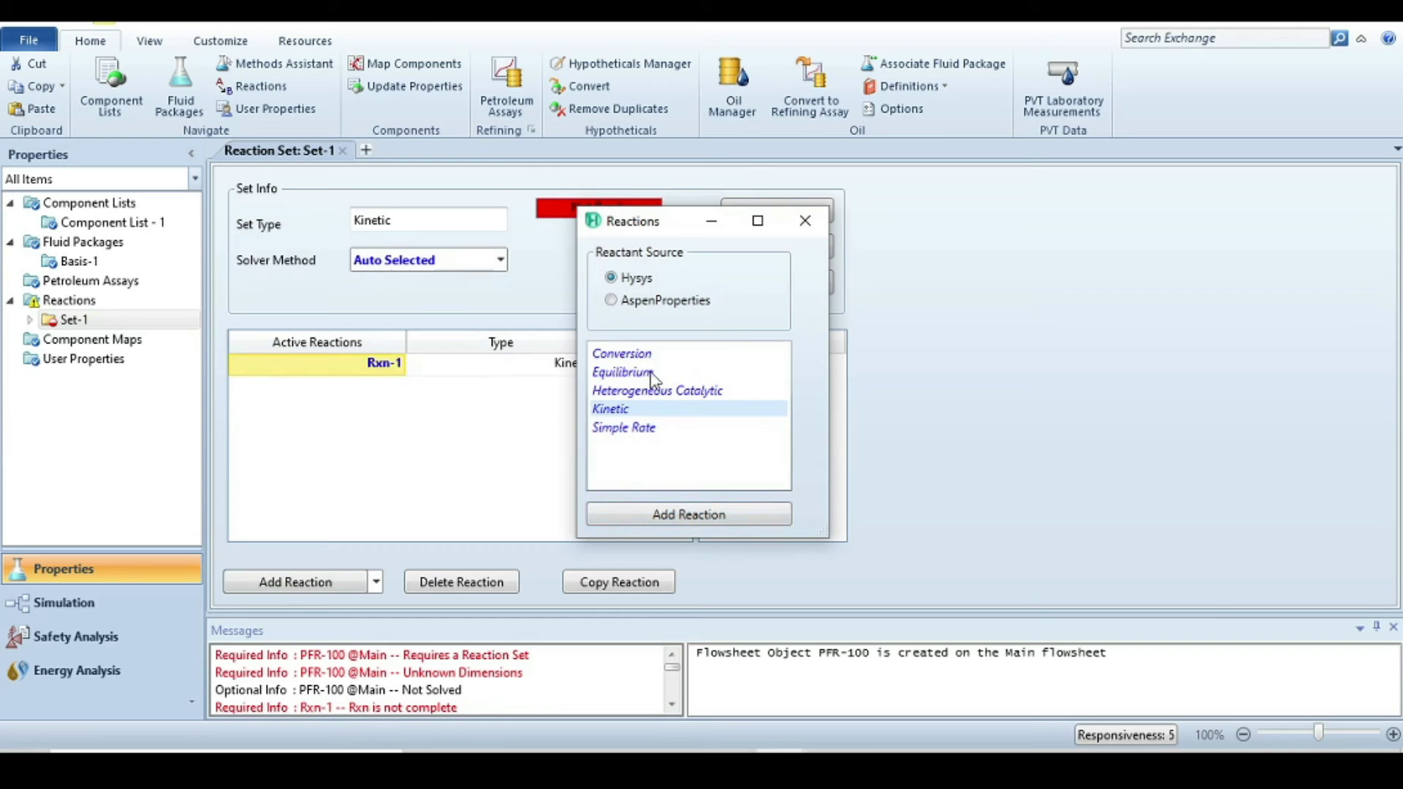
pyautogui.click(804, 219)
# Step: Open the new kinetic reaction for editing and add cis2-Butene as its first component
pyautogui.doubleClick(374, 364)
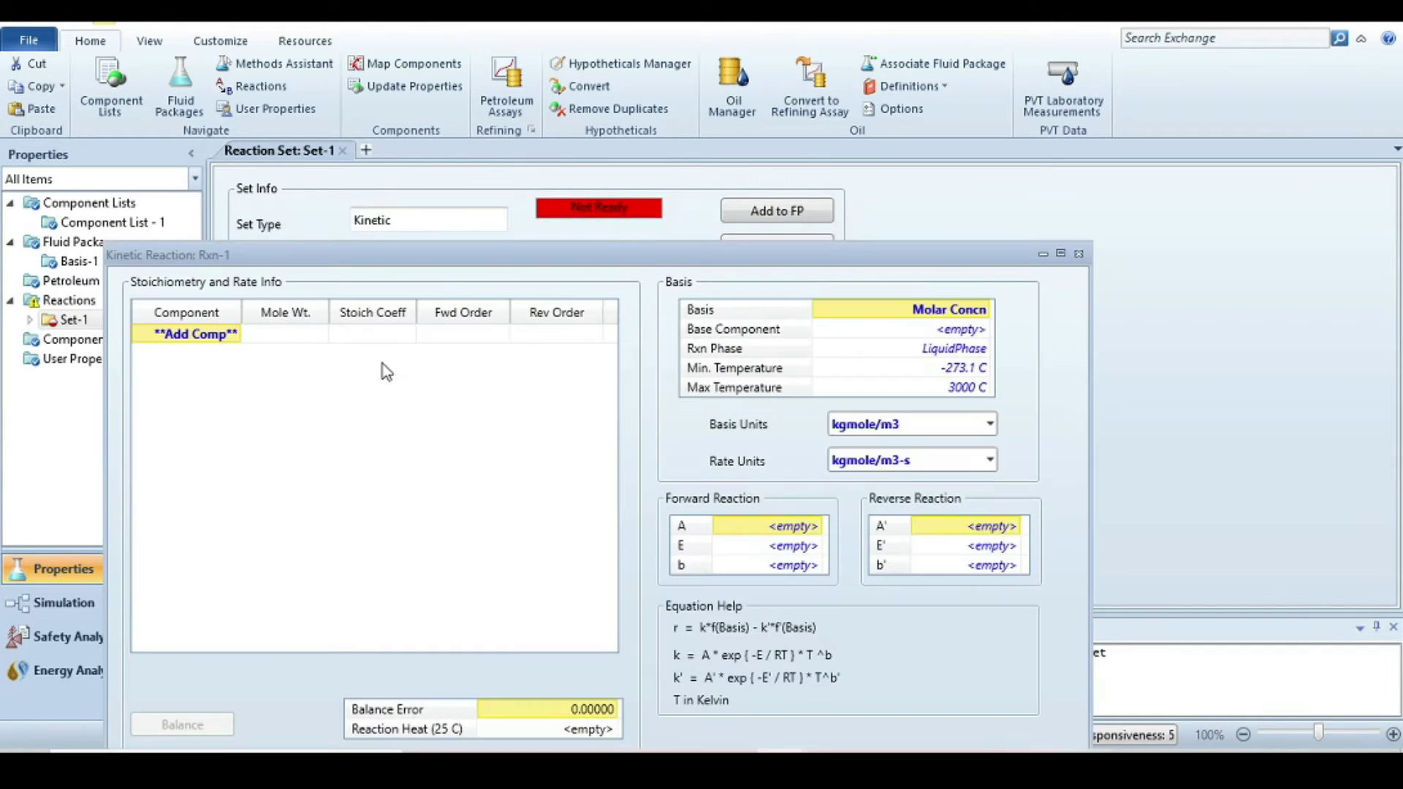
pyautogui.click(234, 334)
pyautogui.click(234, 335)
pyautogui.click(218, 358)
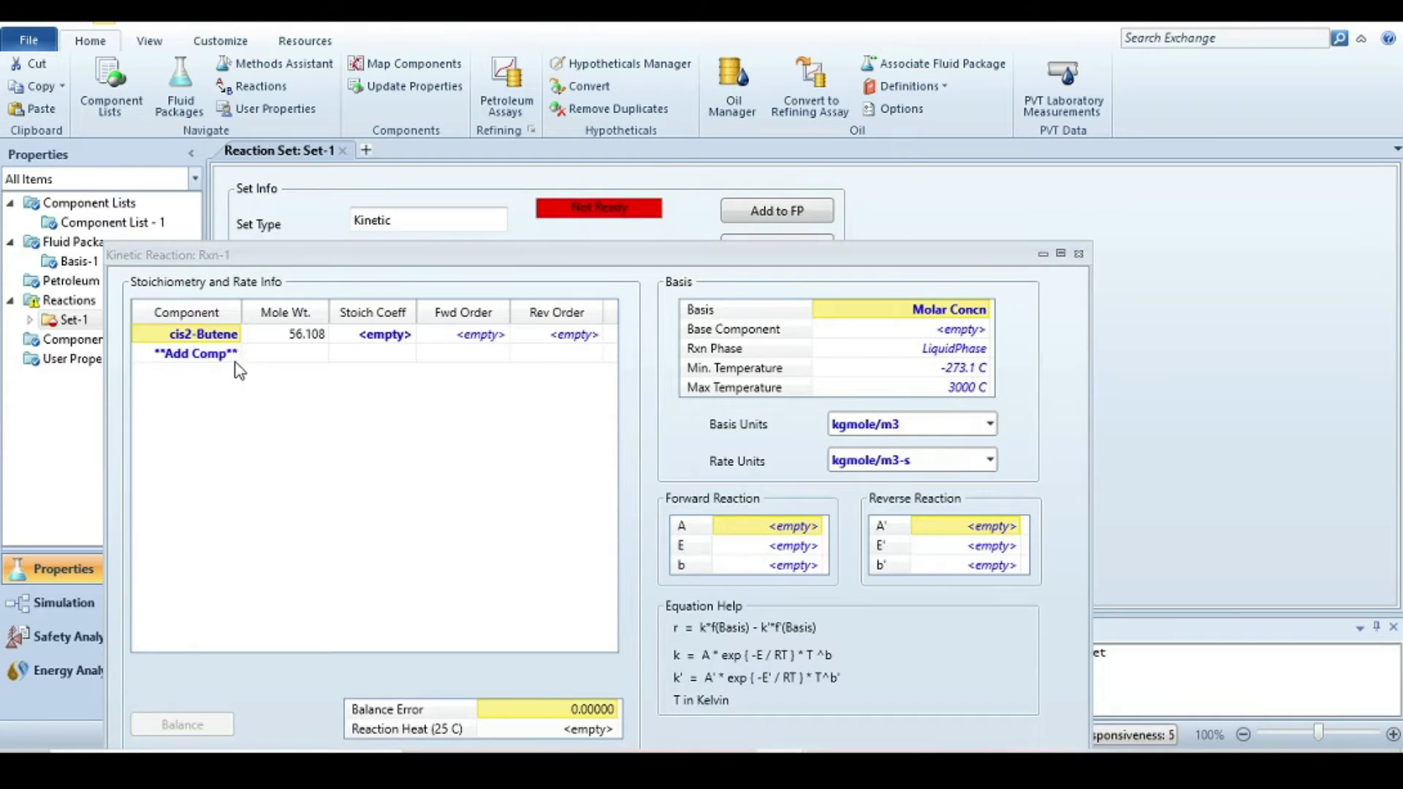
# Step: Add tr2-Butene as the second reaction component and set the stoichiometric coefficients to -1 for cis2-Butene and 1 for tr2-Butene
pyautogui.click(234, 352)
pyautogui.click(220, 378)
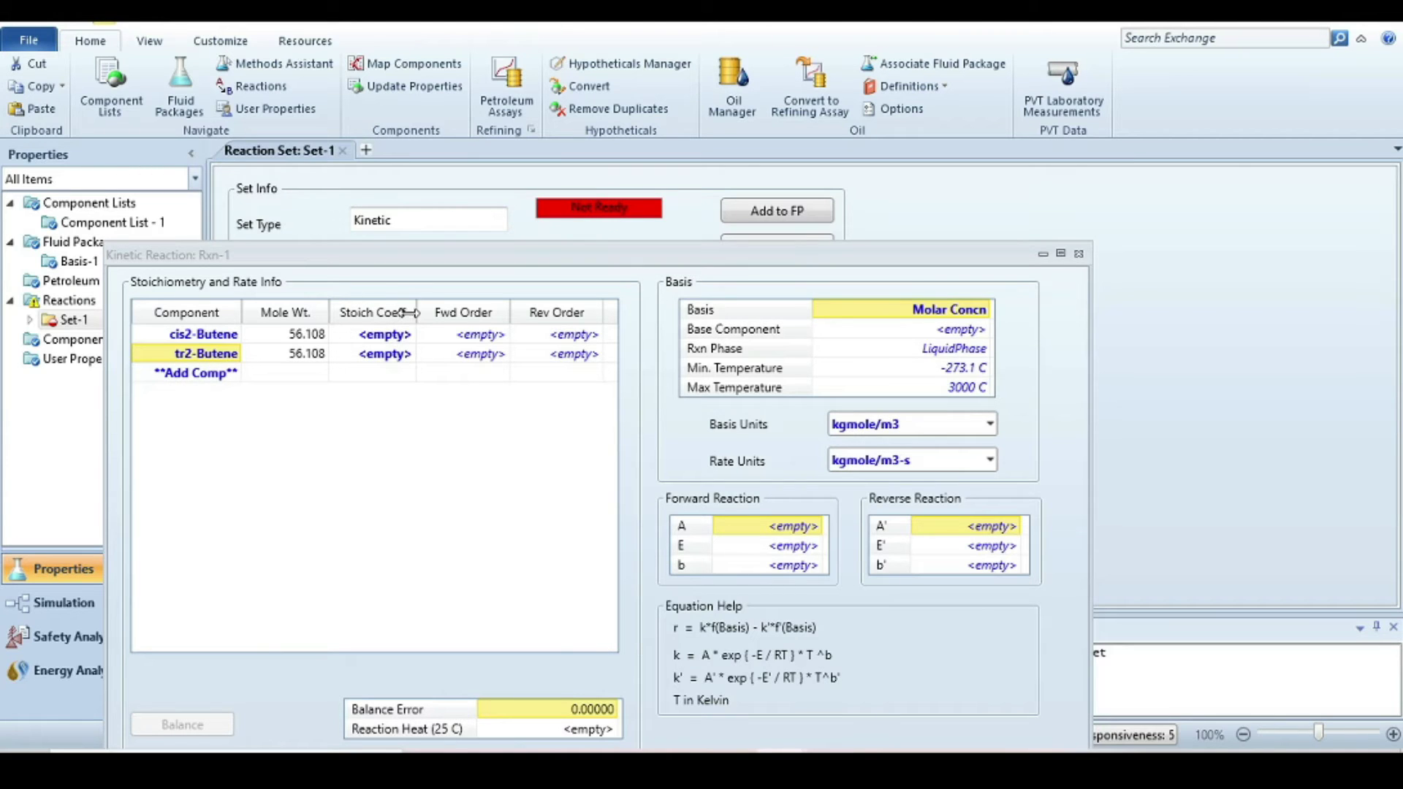
pyautogui.click(393, 336)
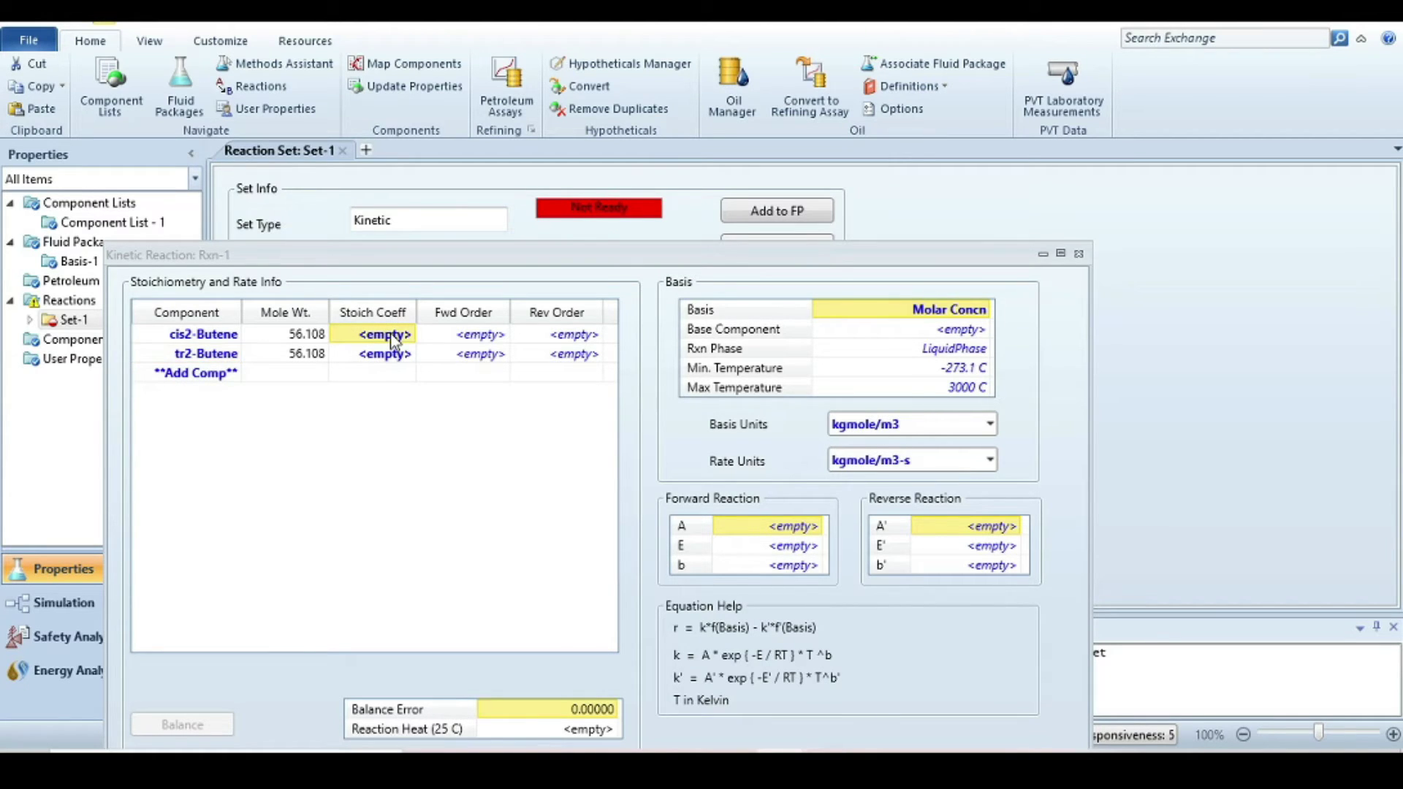
pyautogui.write('-1')
pyautogui.press('Return')
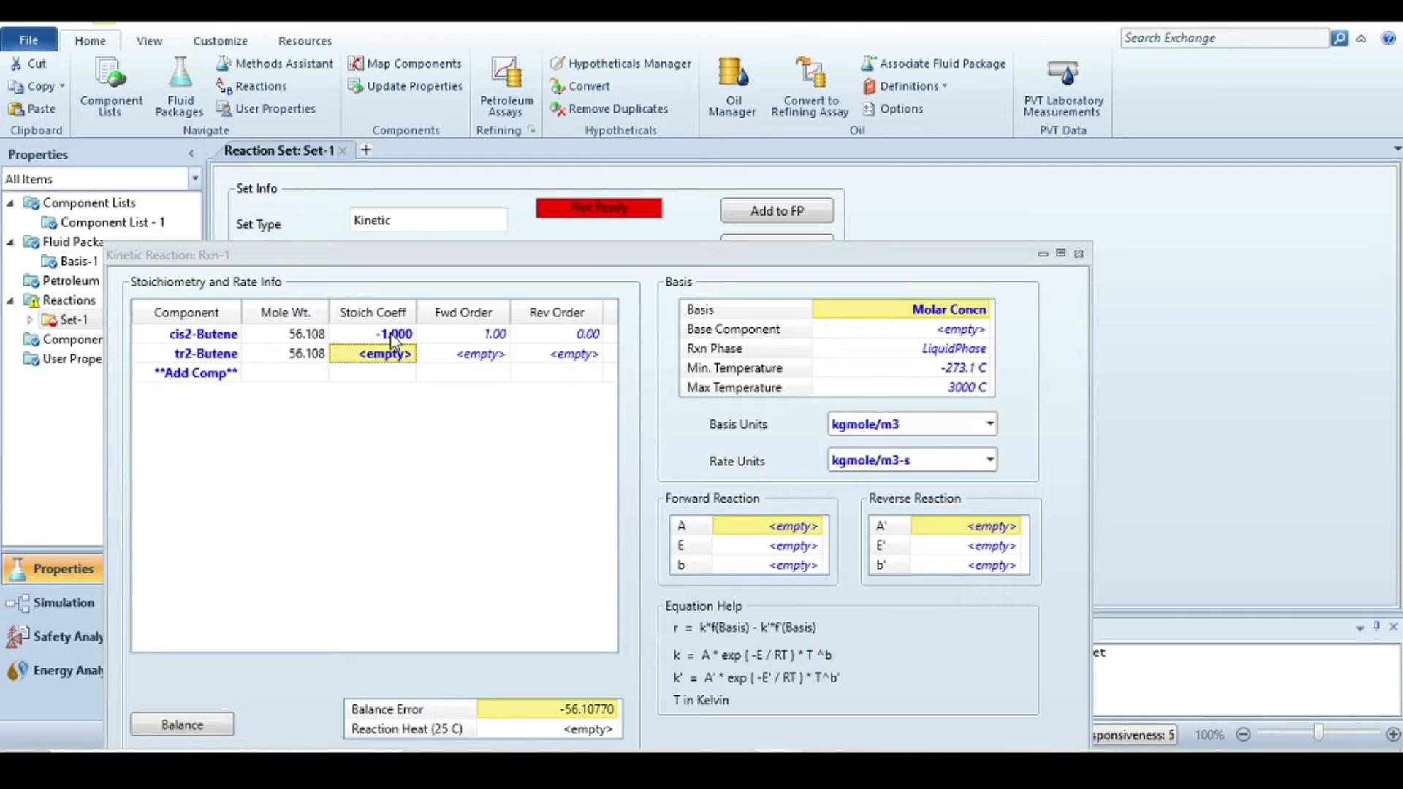
pyautogui.write('1')
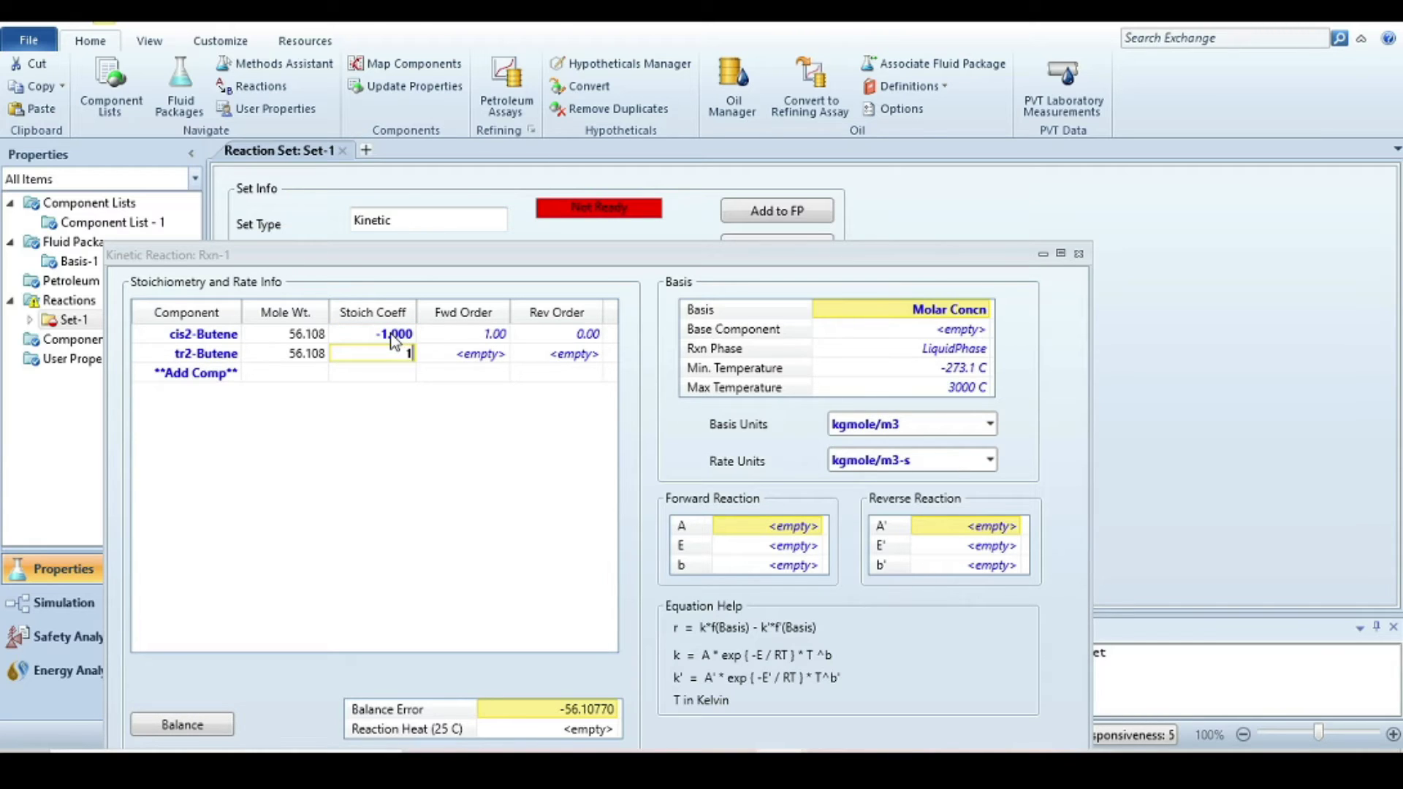
pyautogui.press('Return')
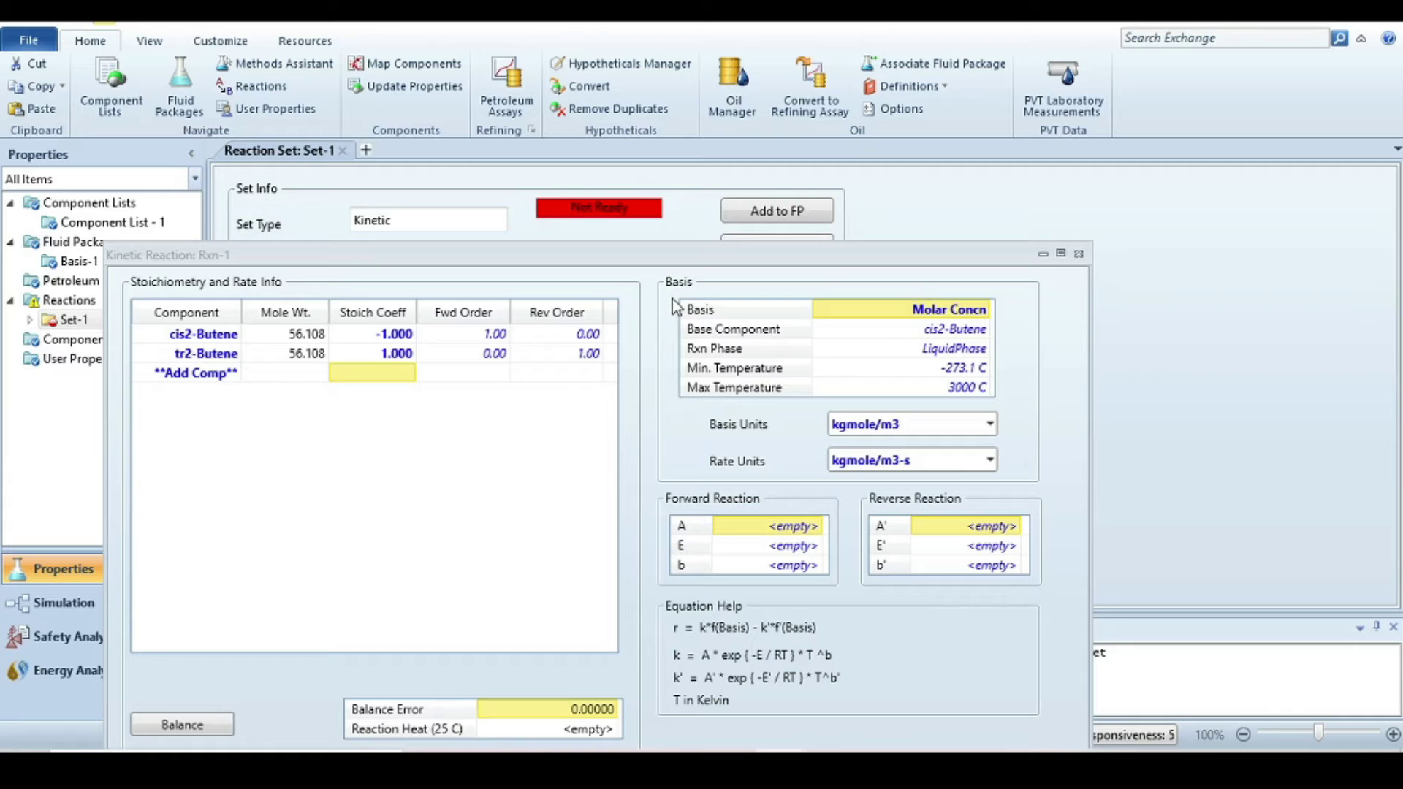
# Step: Check the rate constant on the PowerPoint problem statement slide, and set the forward reaction's A to 0.003833 in HYSYS
pyautogui.moveTo(715, 272); pyautogui.dragTo(737, 146)
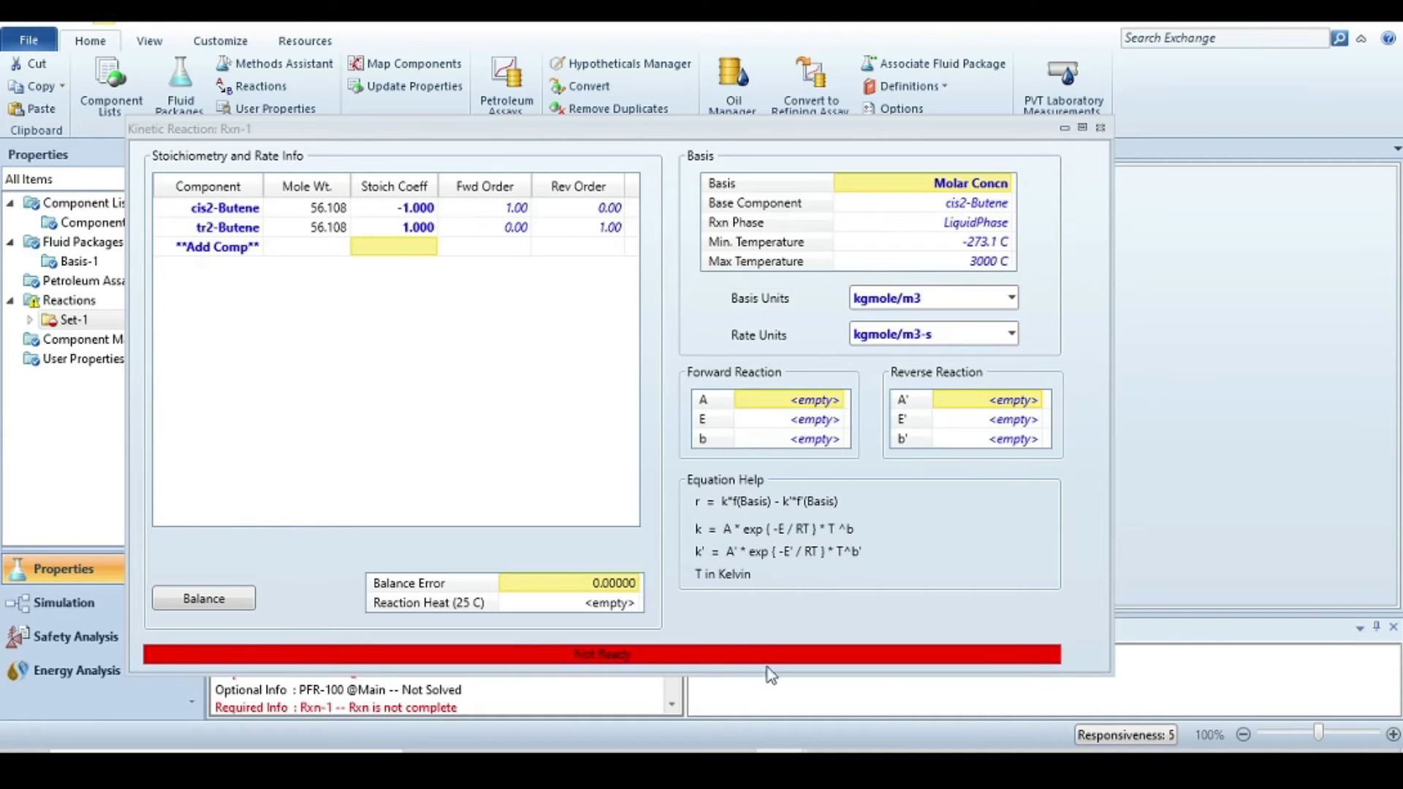
pyautogui.click(779, 719)
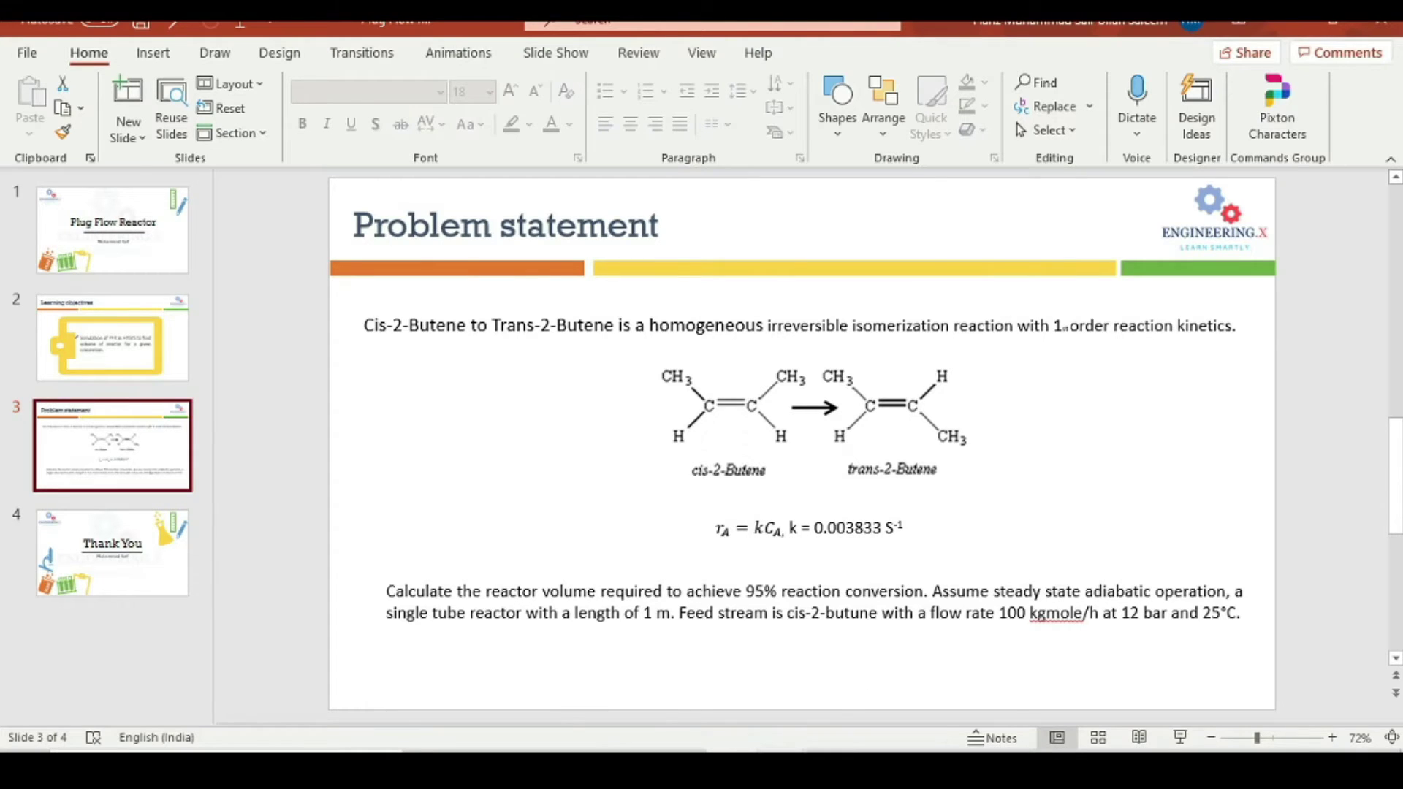
pyautogui.click(935, 654)
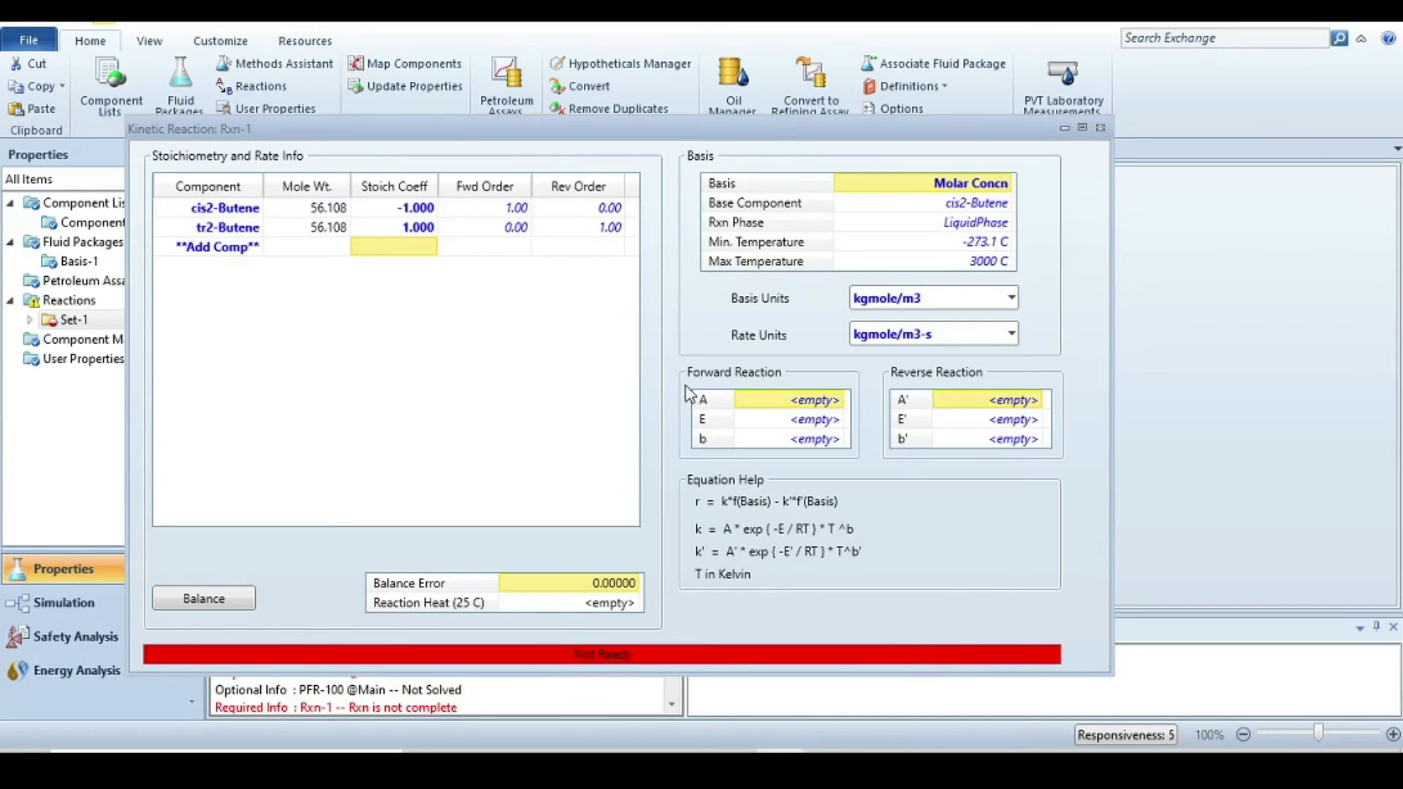
pyautogui.click(803, 402)
pyautogui.write('0.00')
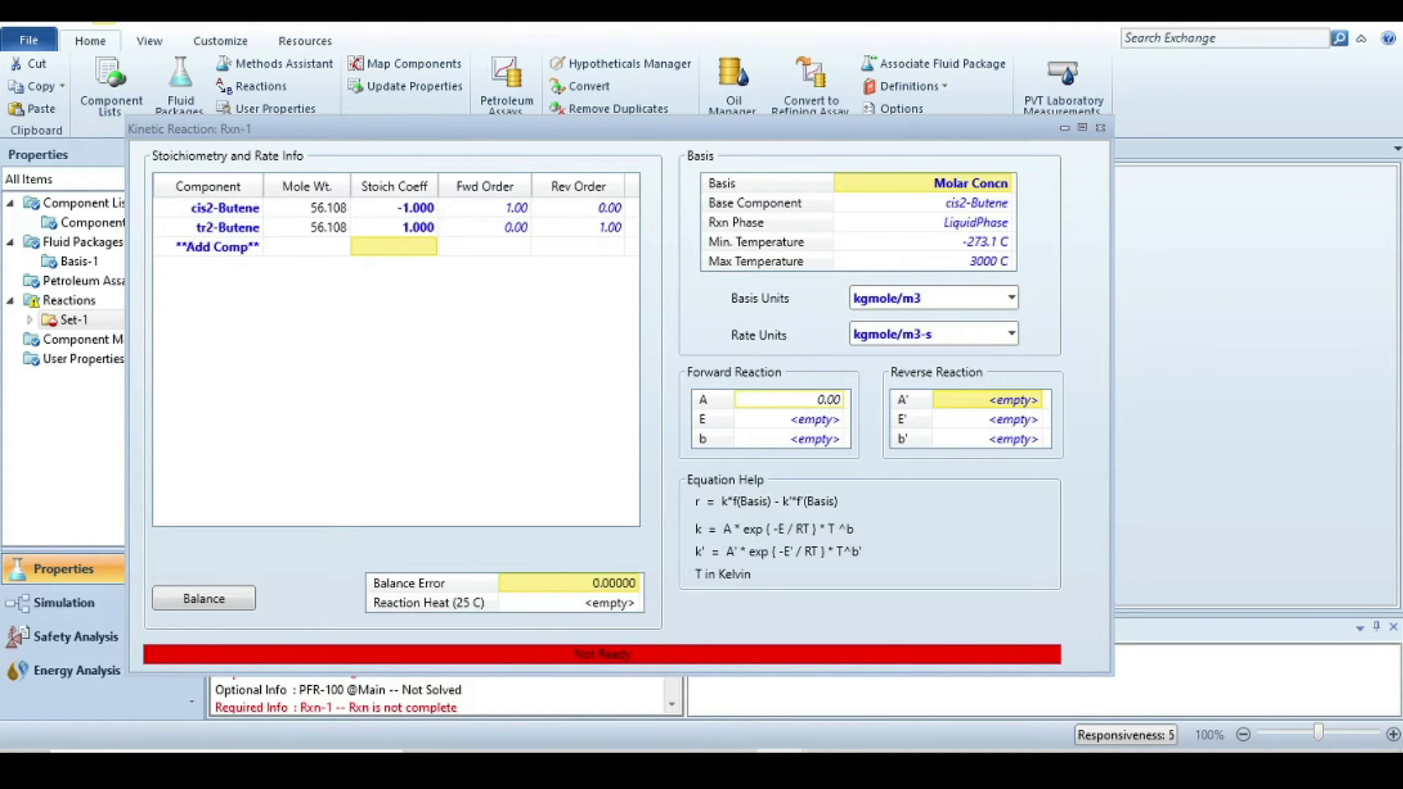
pyautogui.write('3833')
pyautogui.press('Return')
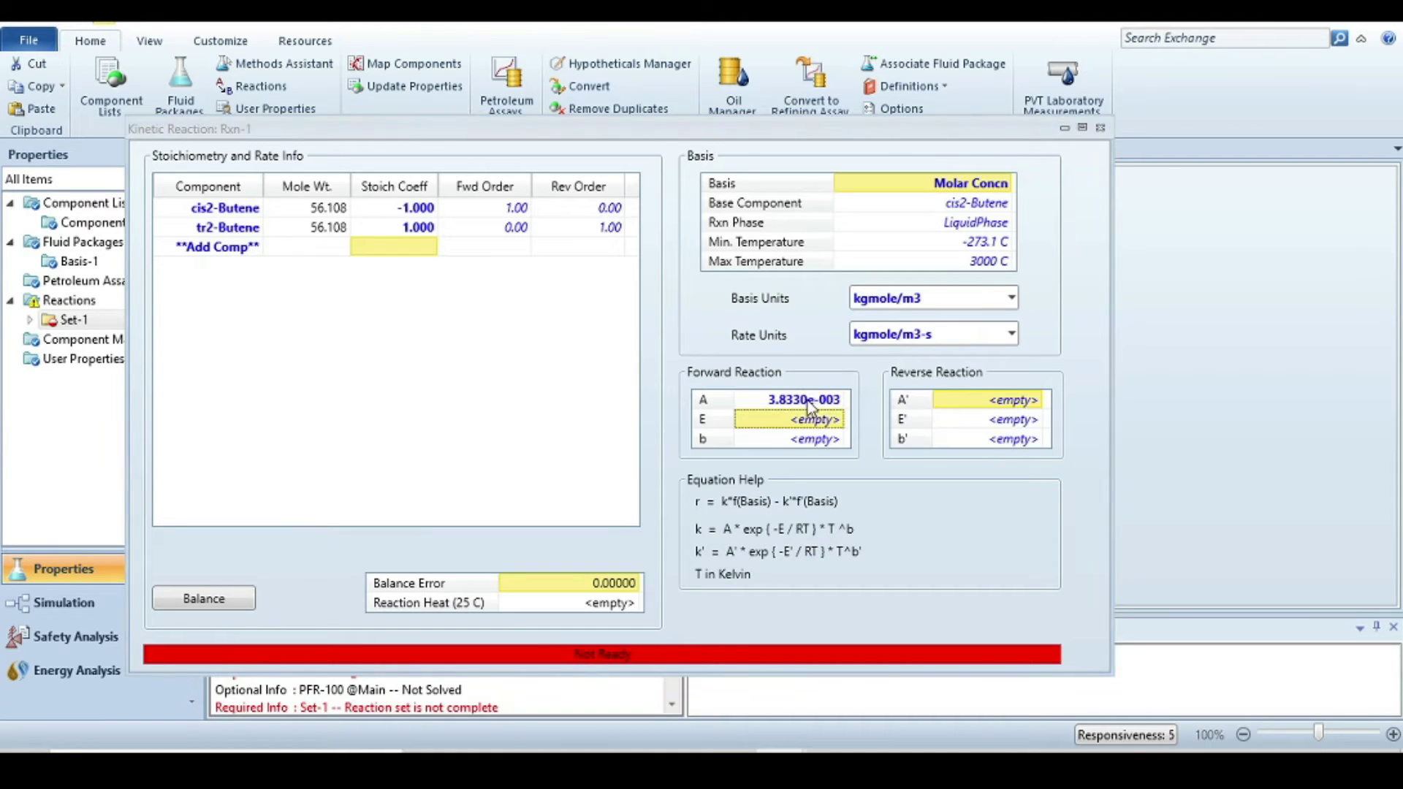
# Step: Set the forward reaction's E and b parameters to 0
pyautogui.hotkey('alt', 'Tab')
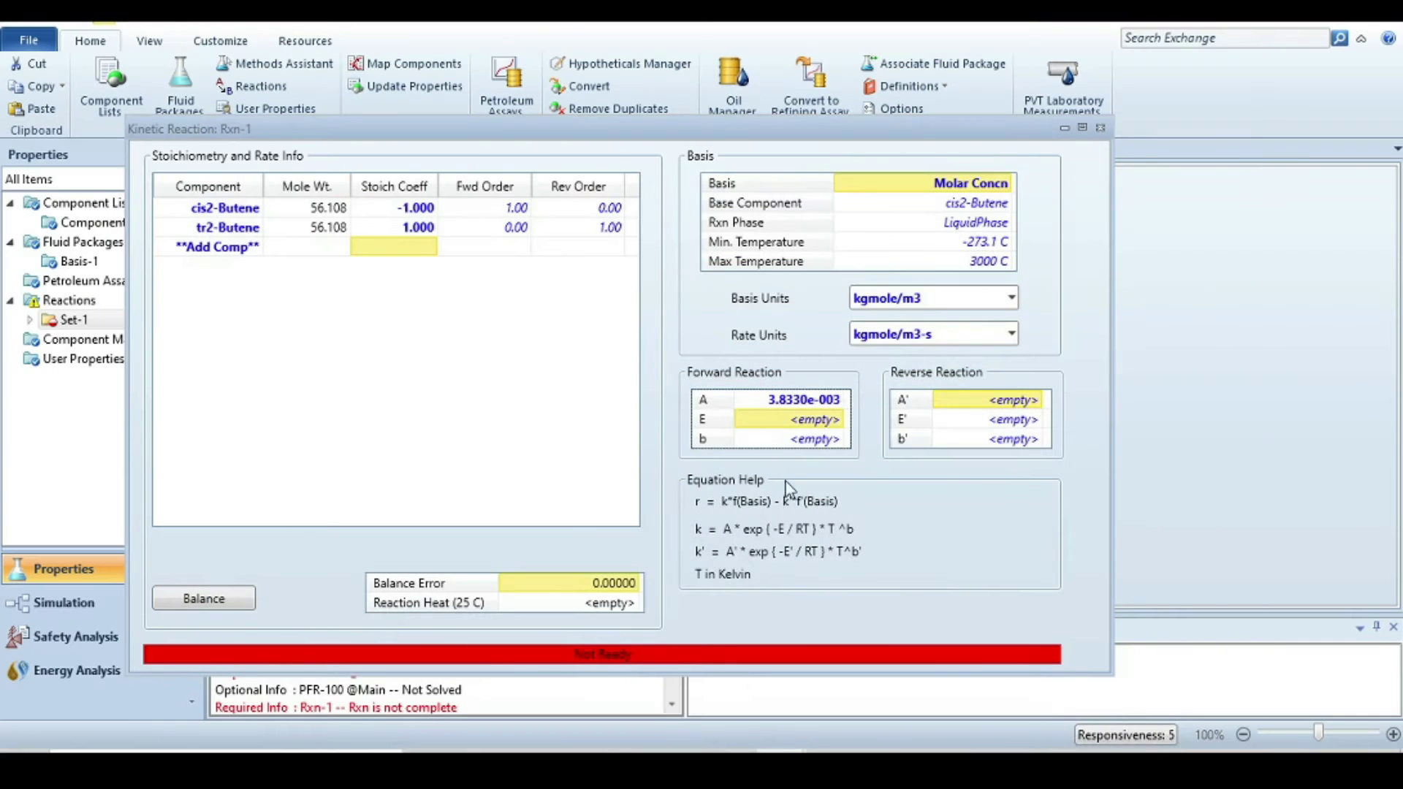
pyautogui.click(816, 422)
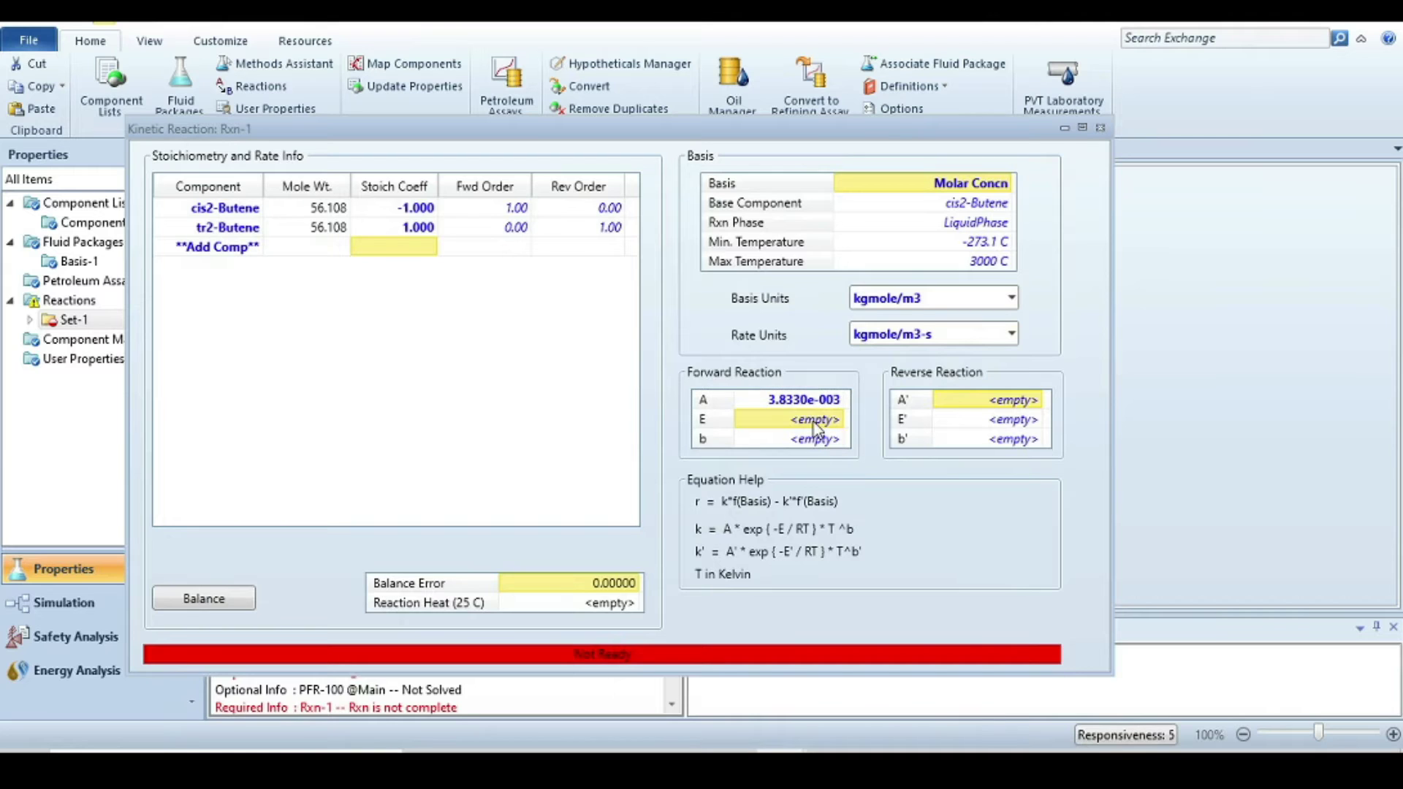
pyautogui.write('0')
pyautogui.press('Return')
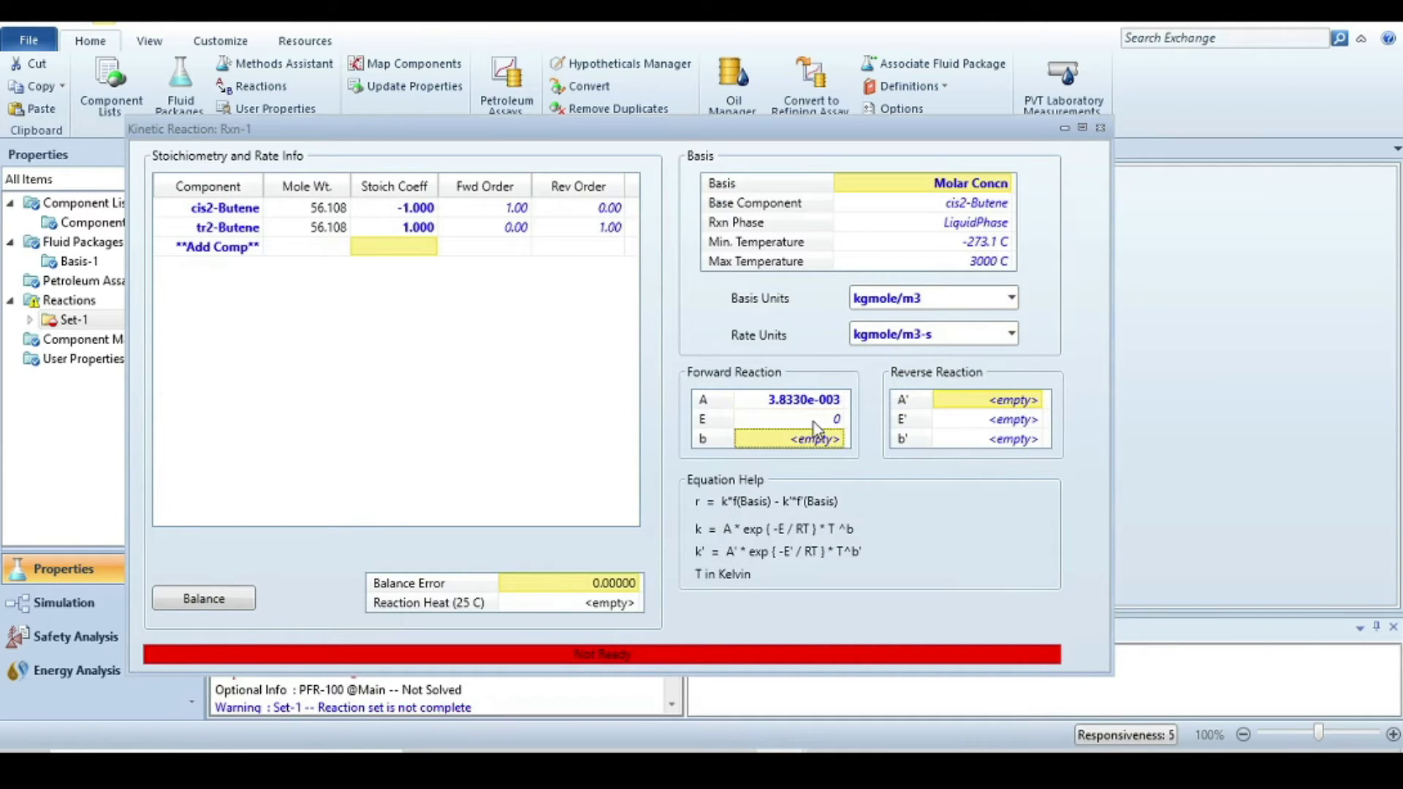
pyautogui.write('0')
pyautogui.press('Return')
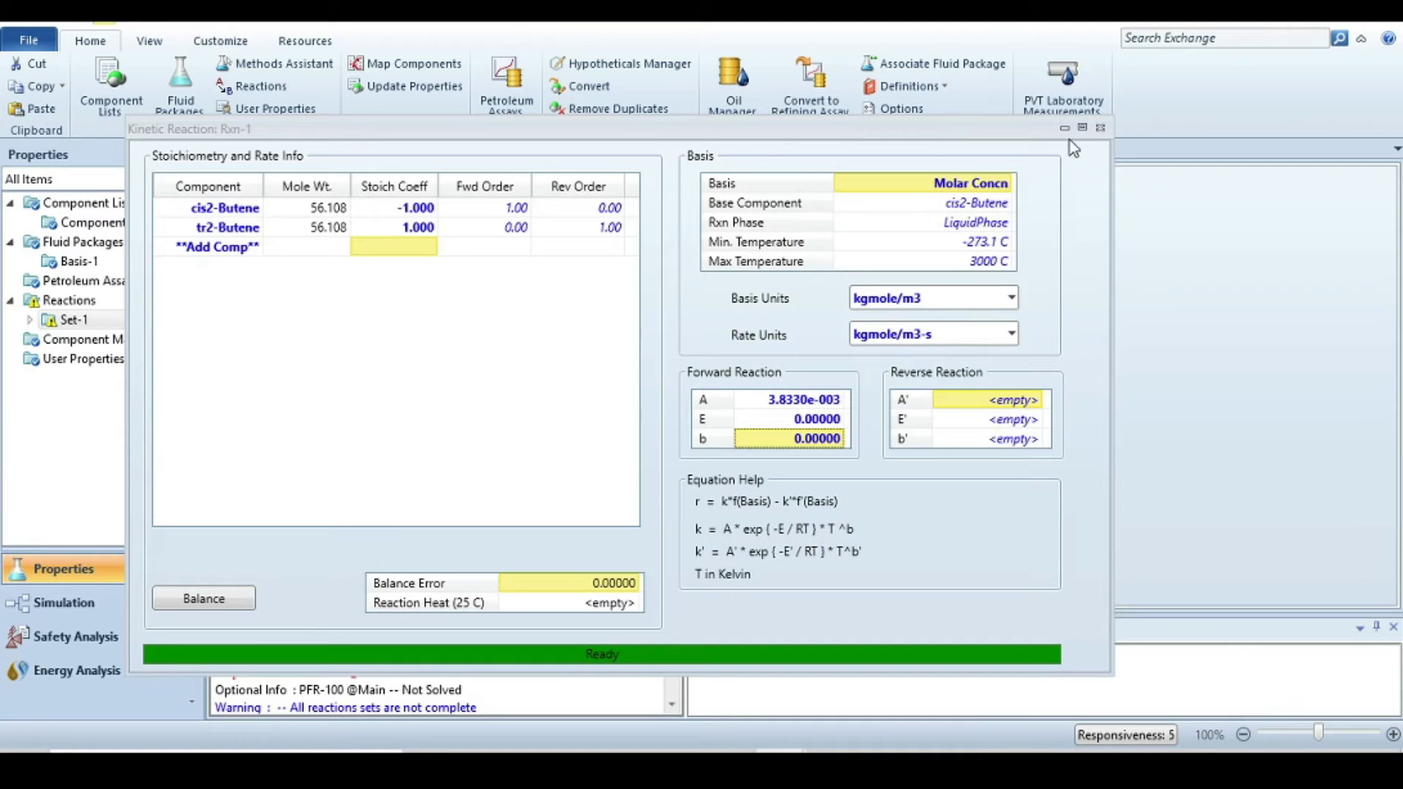
# Step: Close the kinetic reaction and add the reaction set Set-1 to the fluid package Basis-1
pyautogui.click(1100, 127)
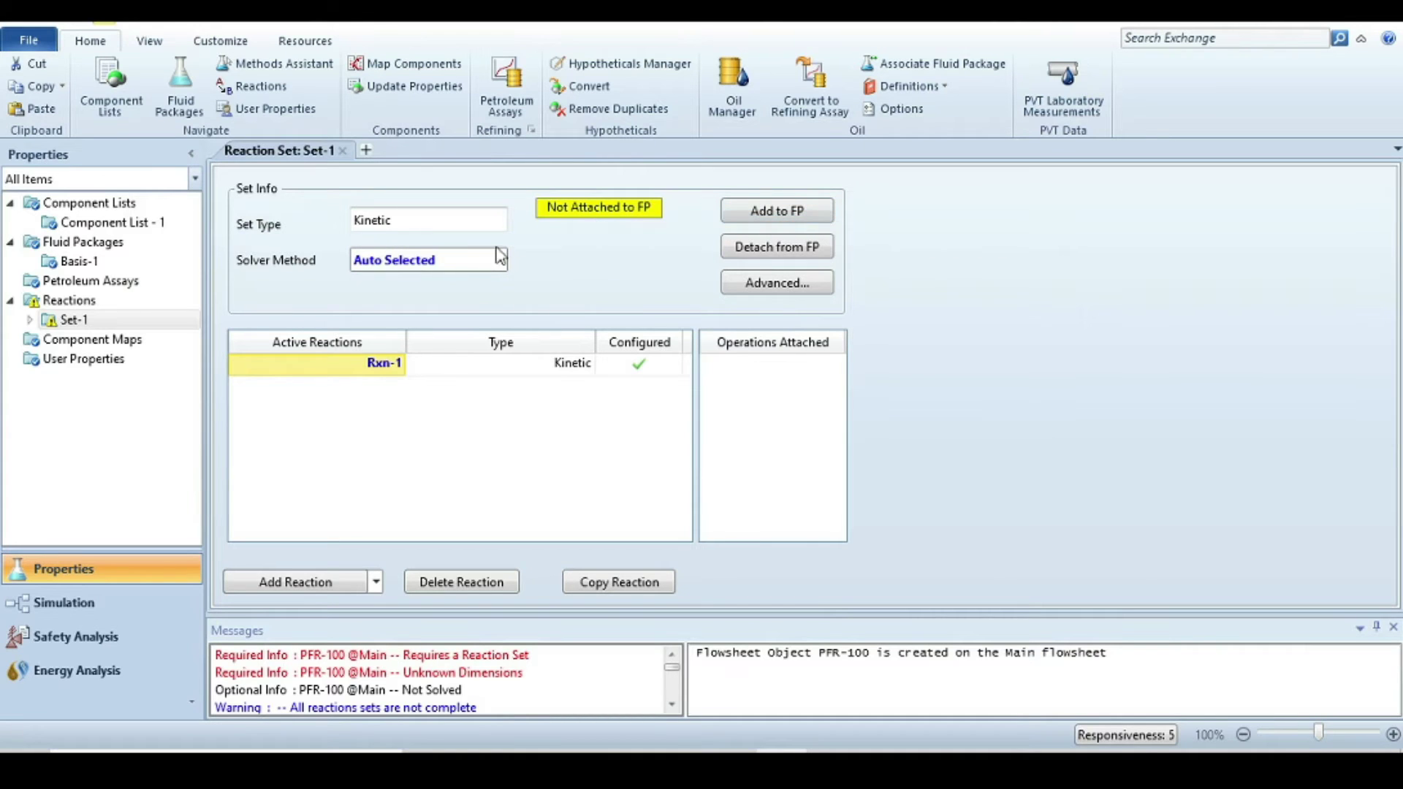
pyautogui.click(774, 212)
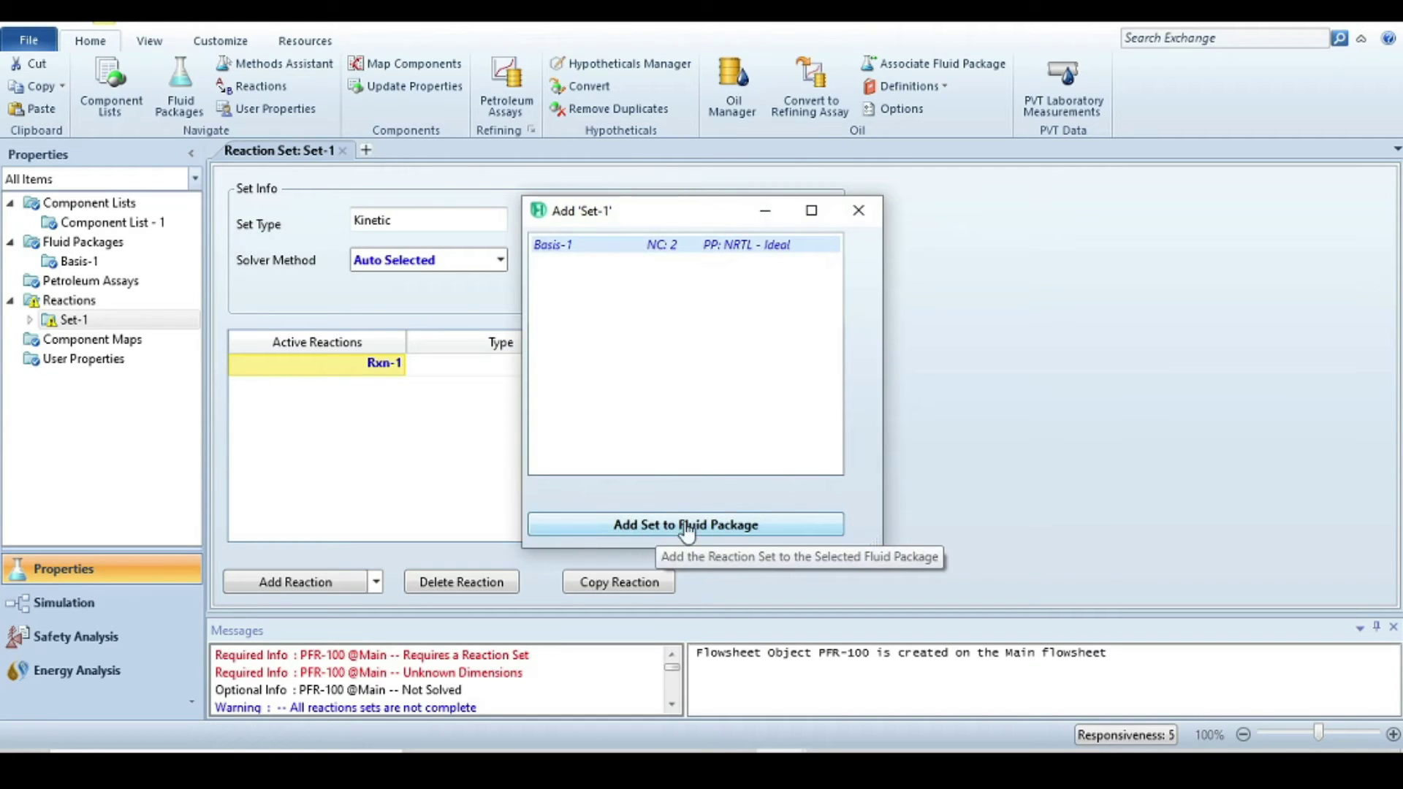
pyautogui.click(682, 527)
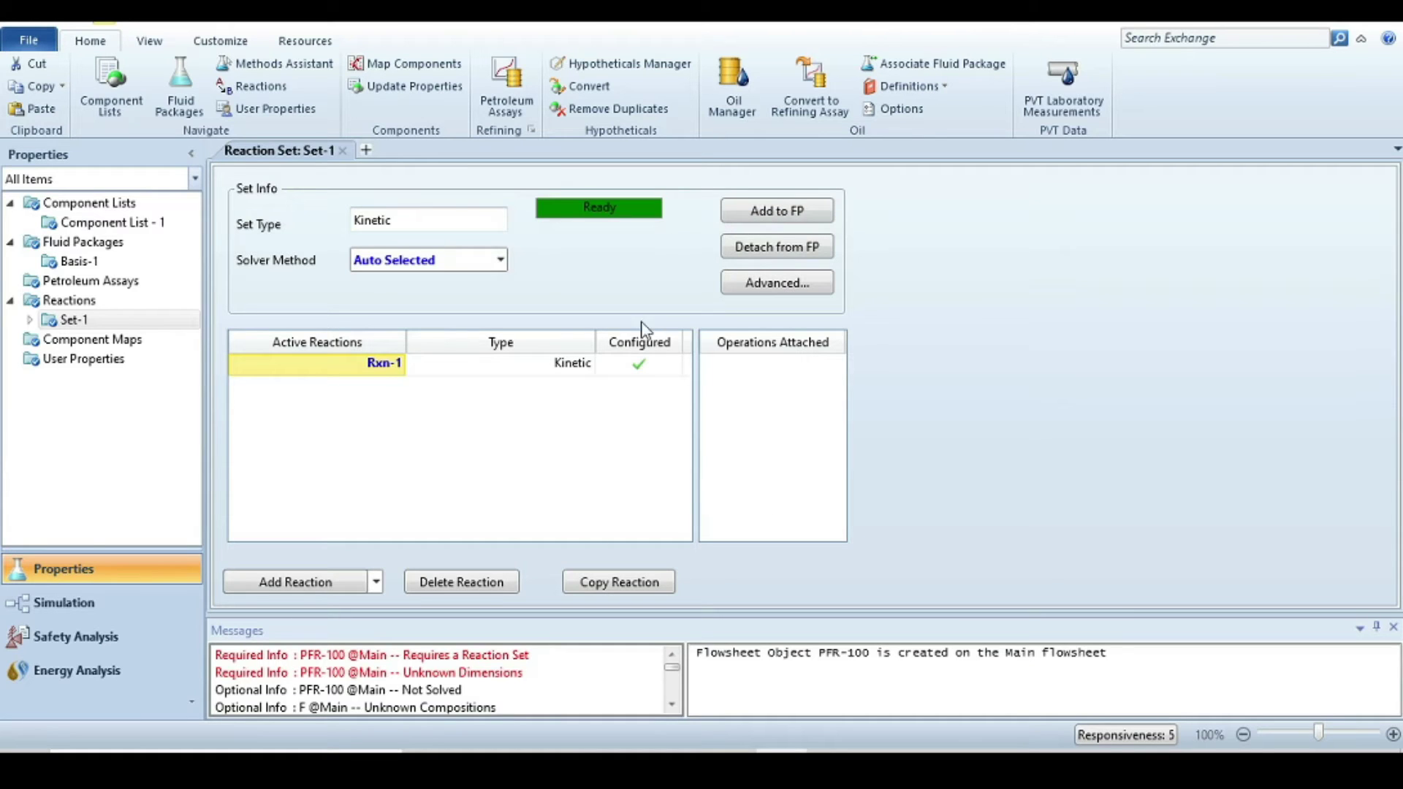
# Step: Return to the simulation environment, consult the problem statement slide, and set the PFR-100 reactor's tube length to 1 m
pyautogui.click(88, 605)
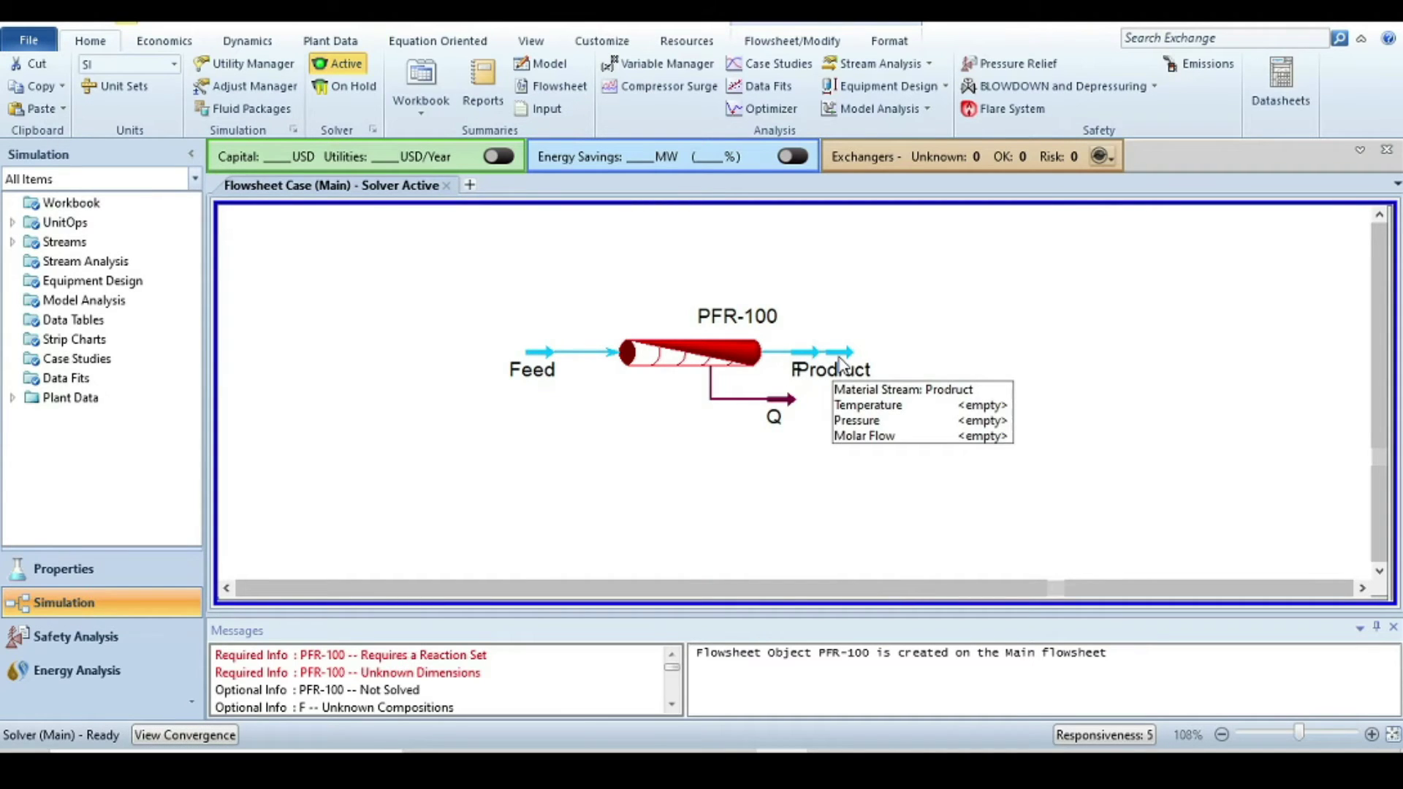
pyautogui.click(647, 413)
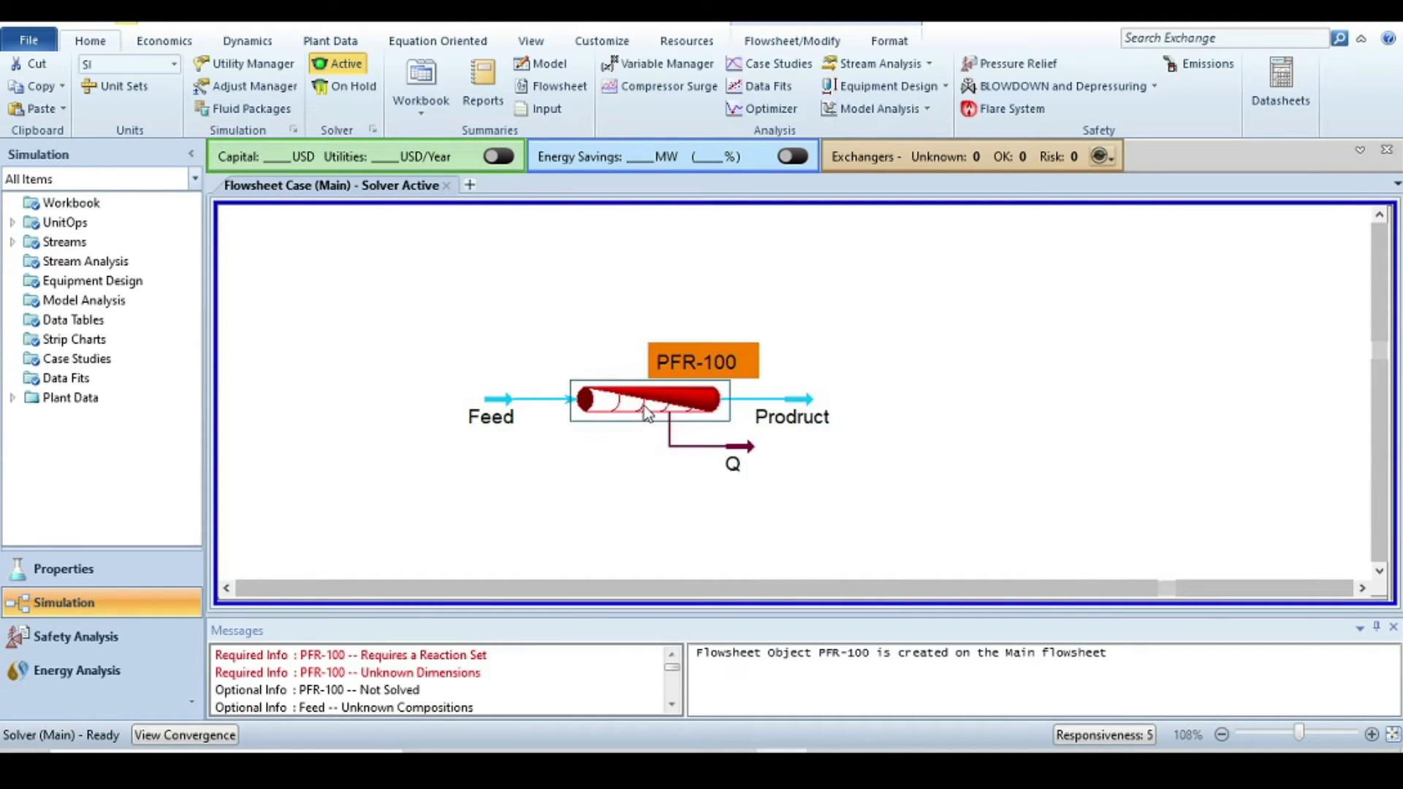
pyautogui.doubleClick(647, 412)
pyautogui.moveTo(683, 292); pyautogui.dragTo(701, 112)
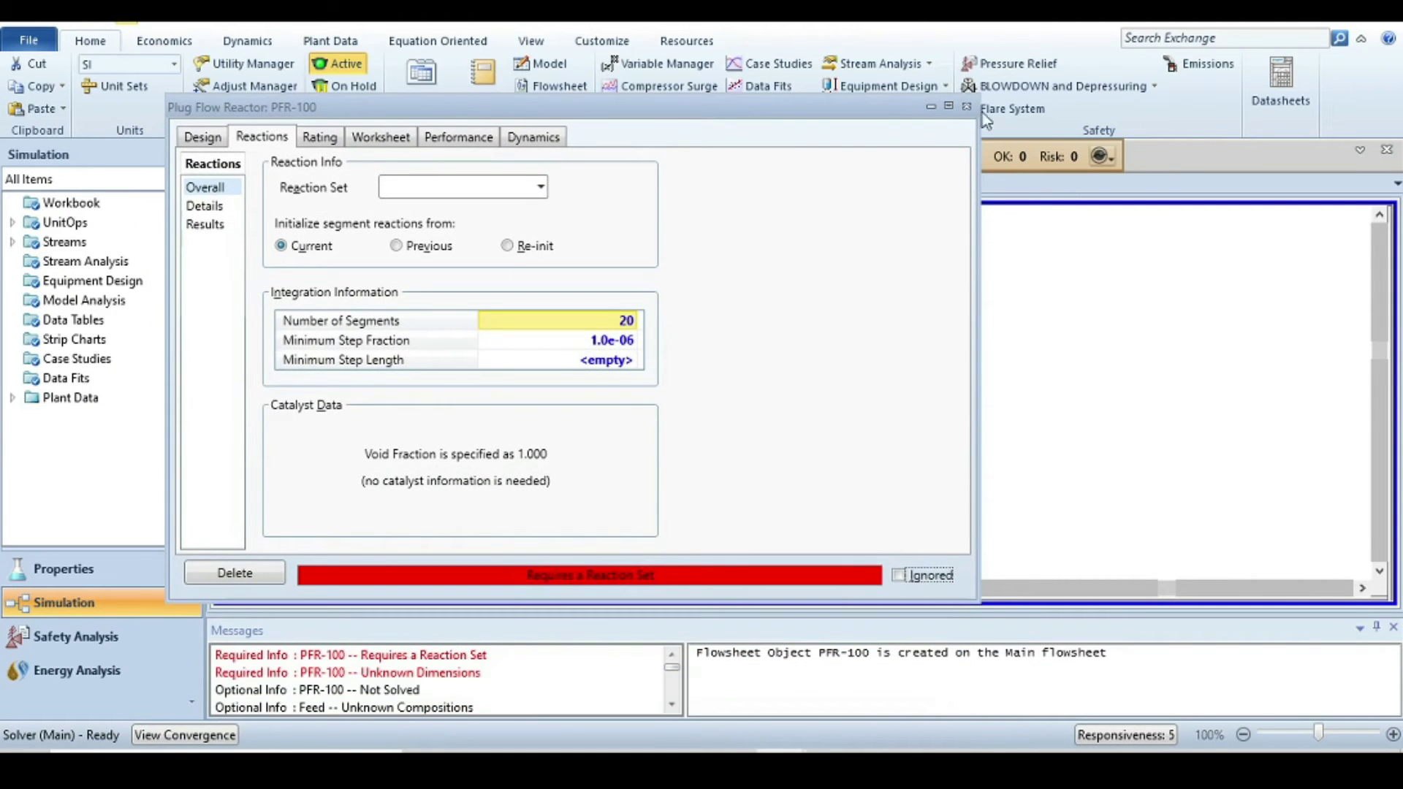
pyautogui.click(322, 139)
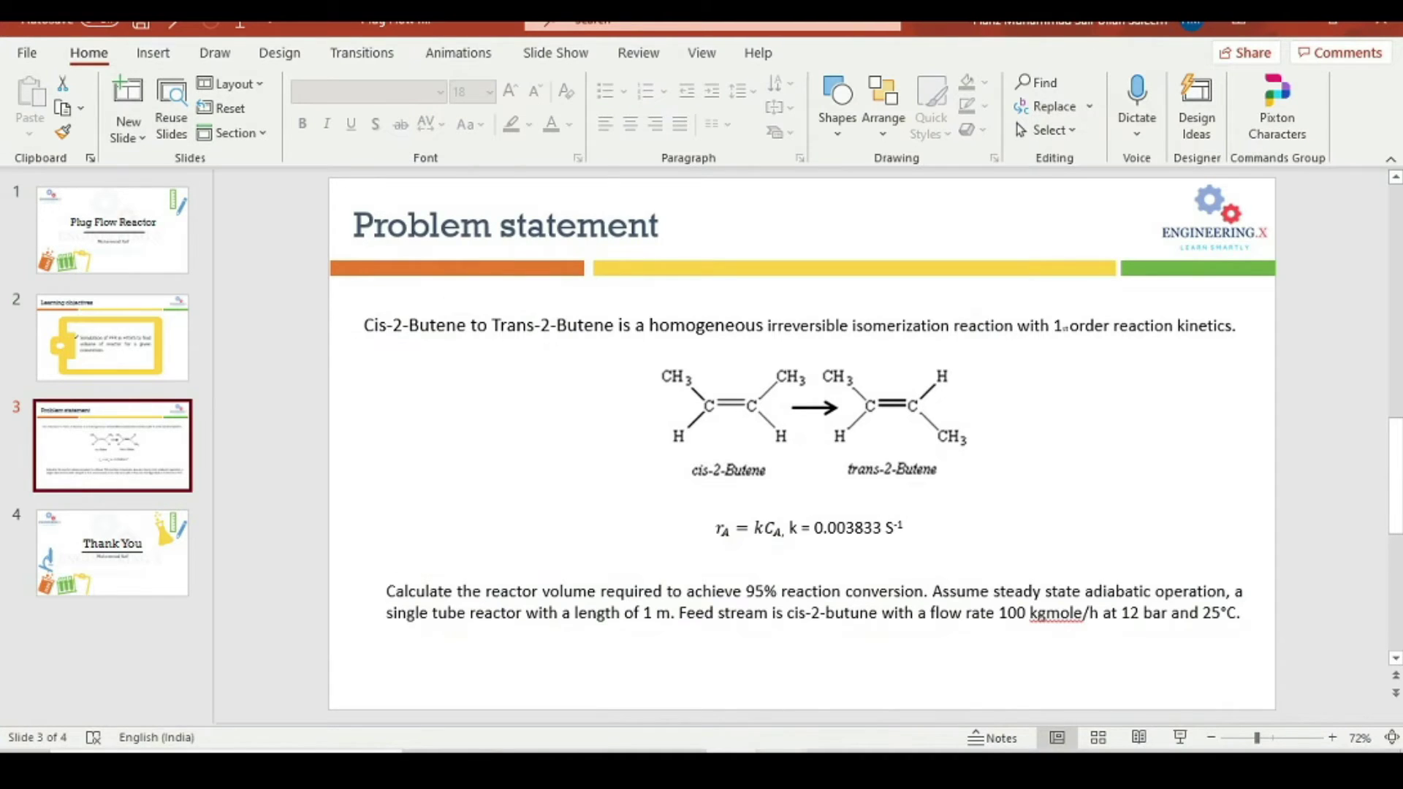
pyautogui.click(730, 683)
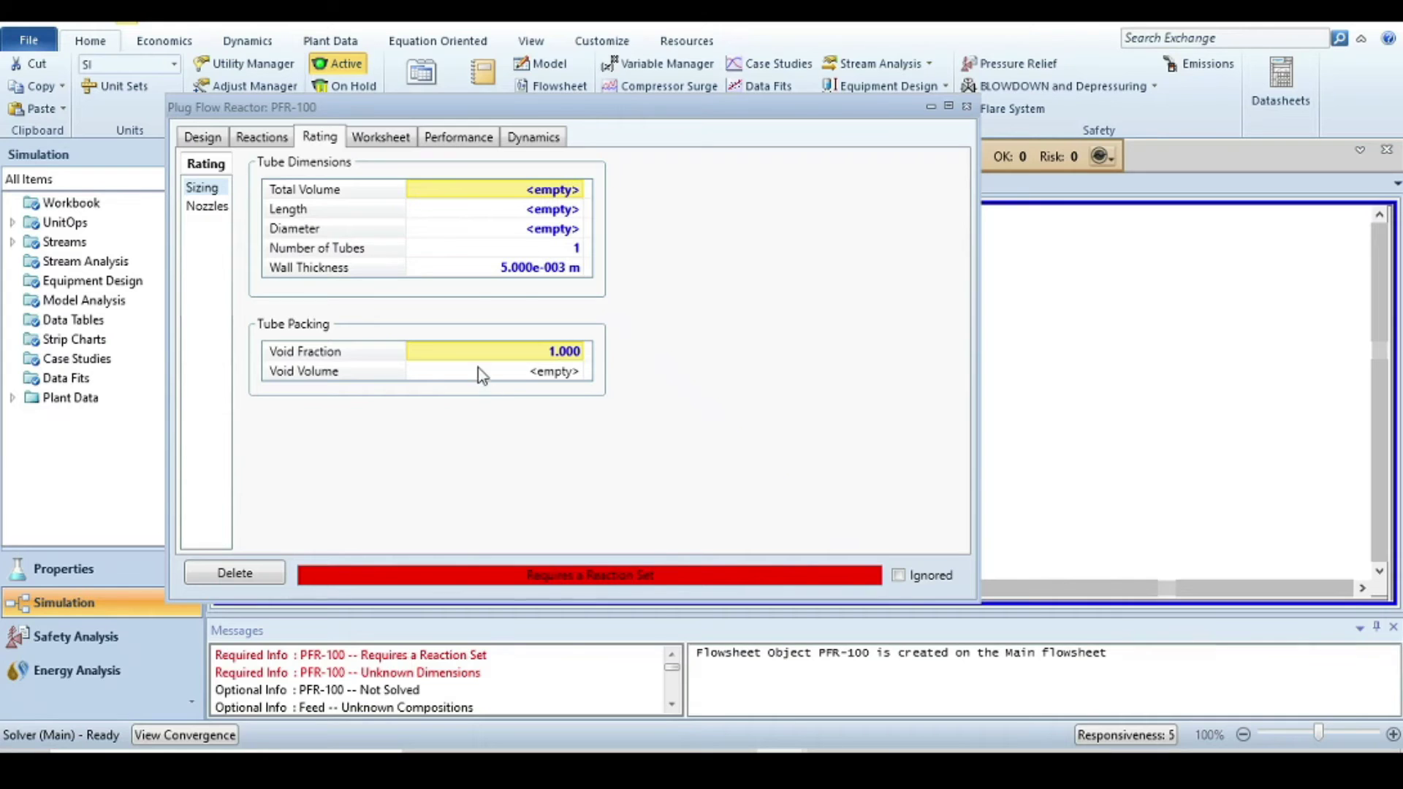
pyautogui.click(550, 211)
pyautogui.write('1')
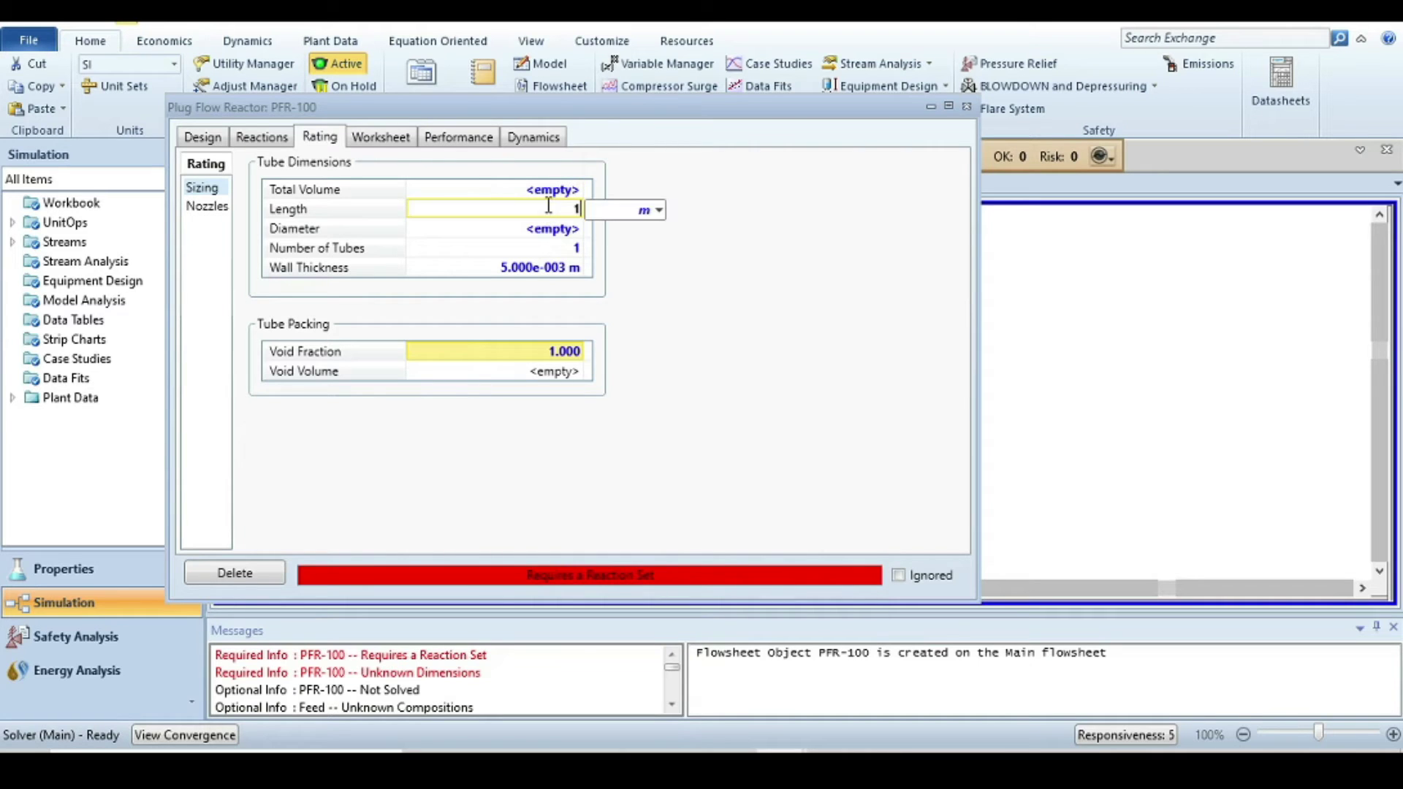
pyautogui.press('Return')
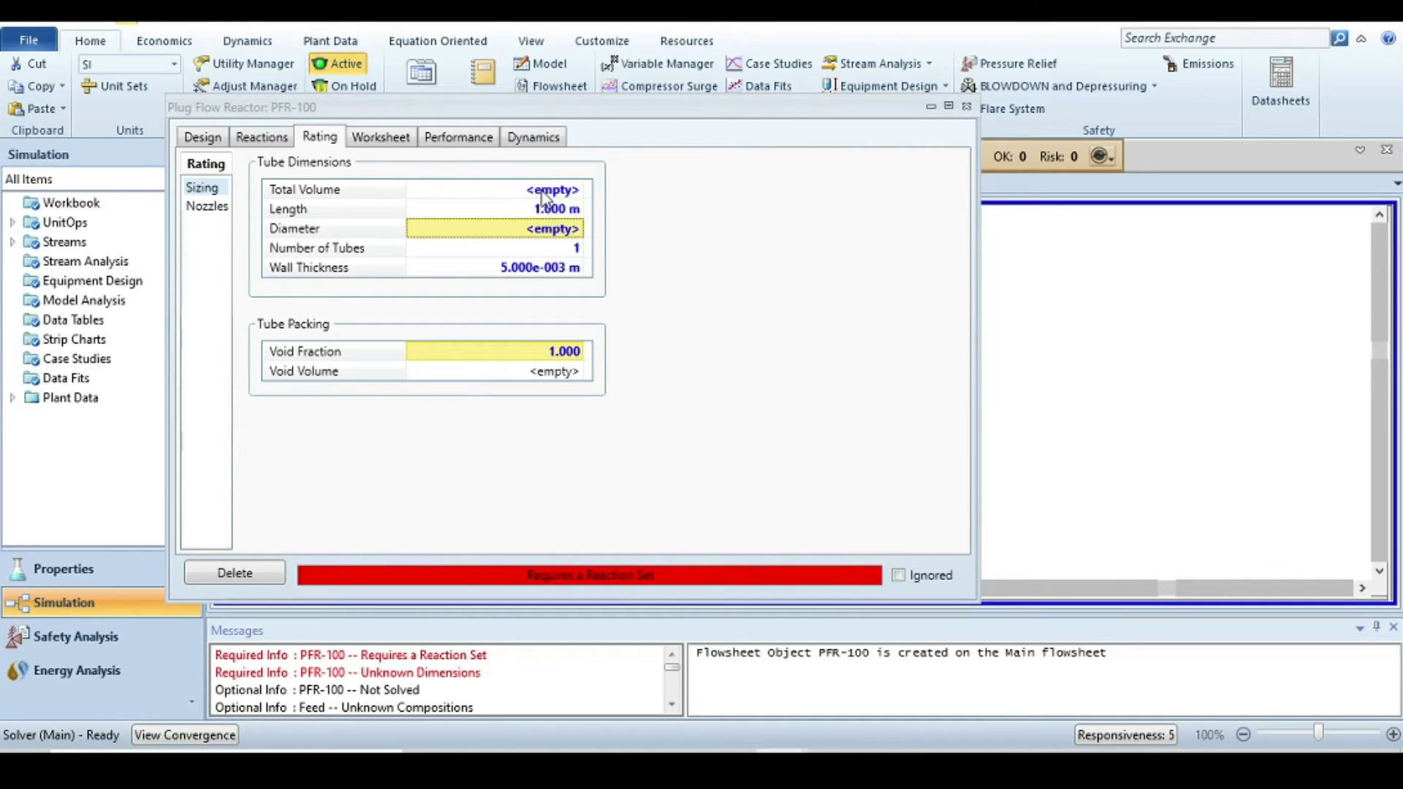
# Step: Set the reactor's total volume to 0.5 m3 and close its property window
pyautogui.click(541, 191)
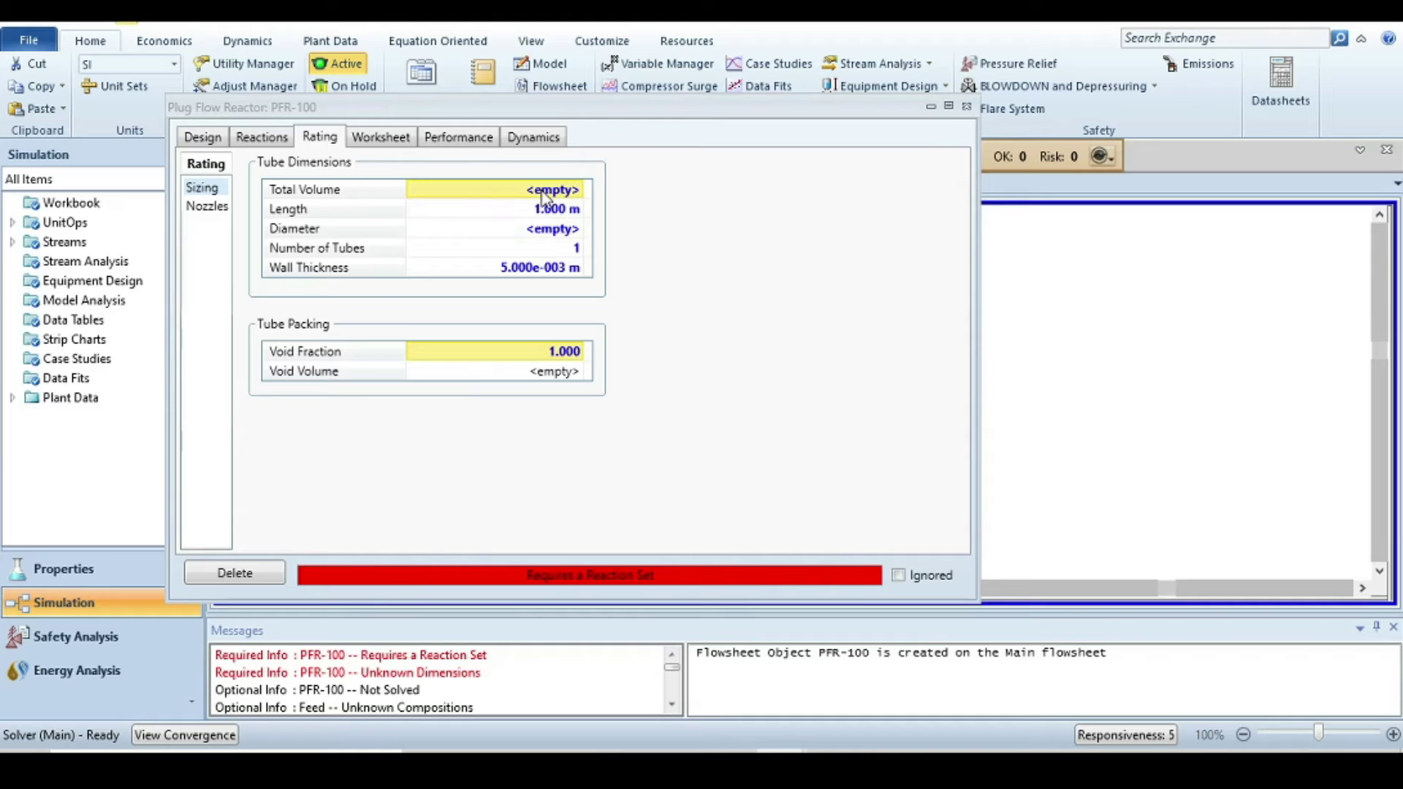
pyautogui.write('0.5')
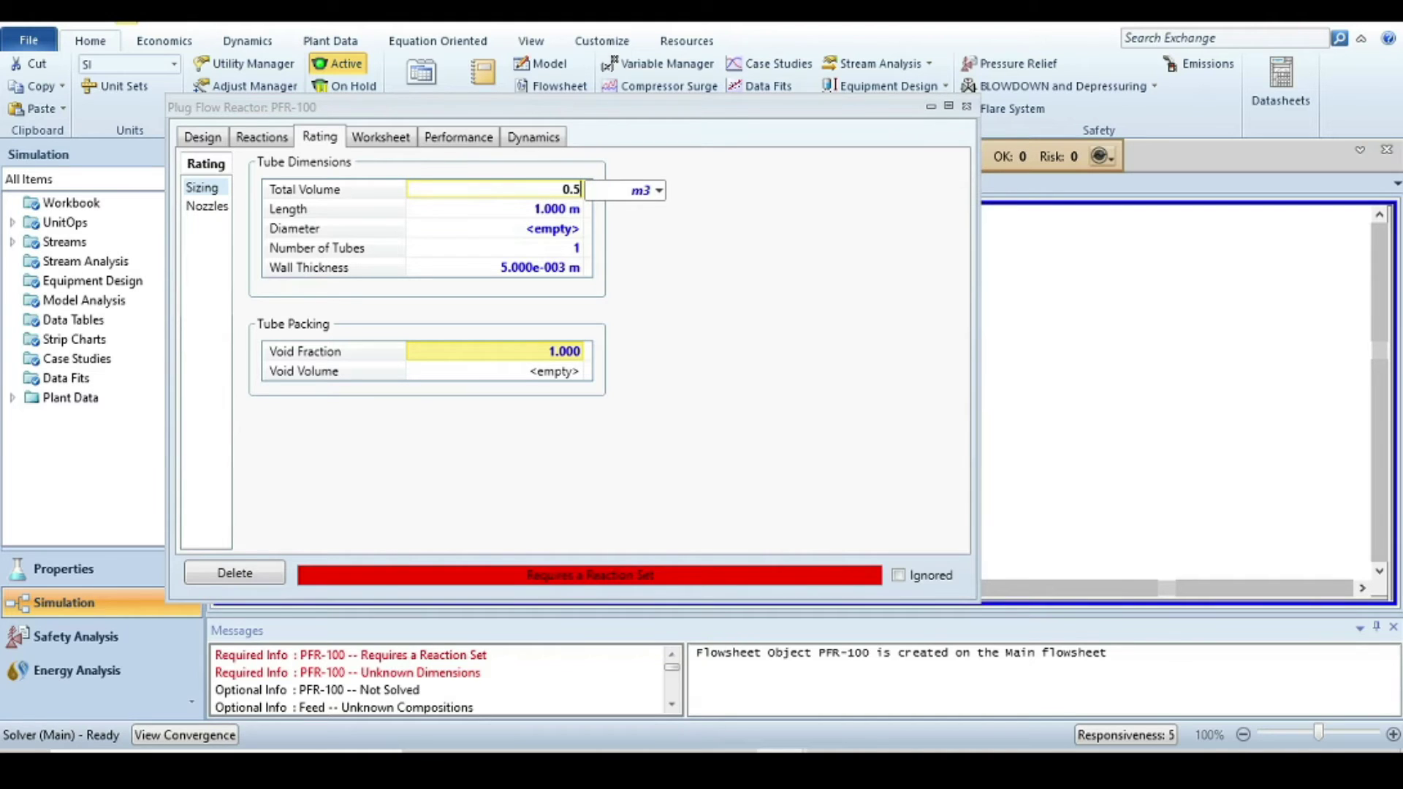
pyautogui.press('Return')
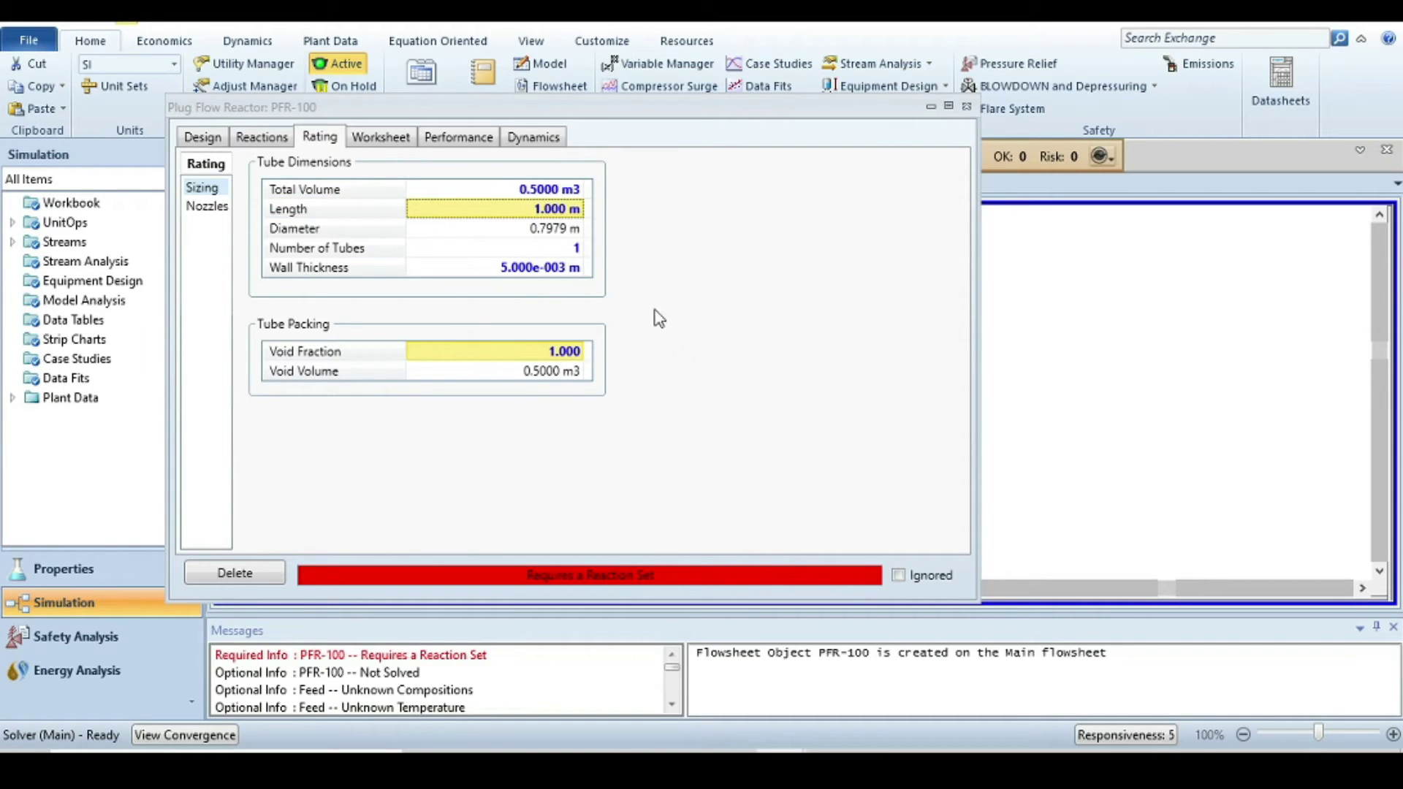
pyautogui.click(966, 108)
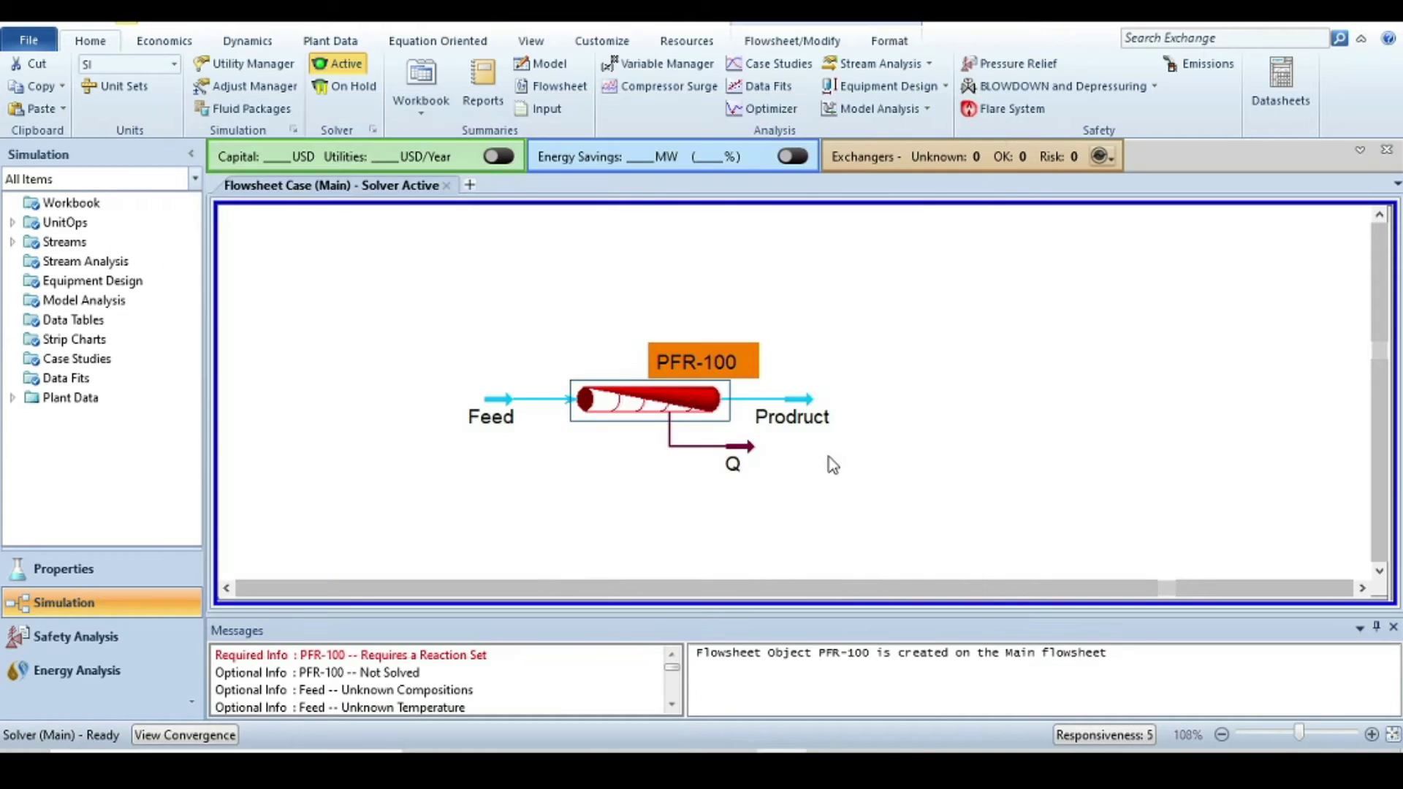
# Step: Open the Feed stream and set its temperature to 25 °C and its pressure to 12 bar
pyautogui.click(497, 404)
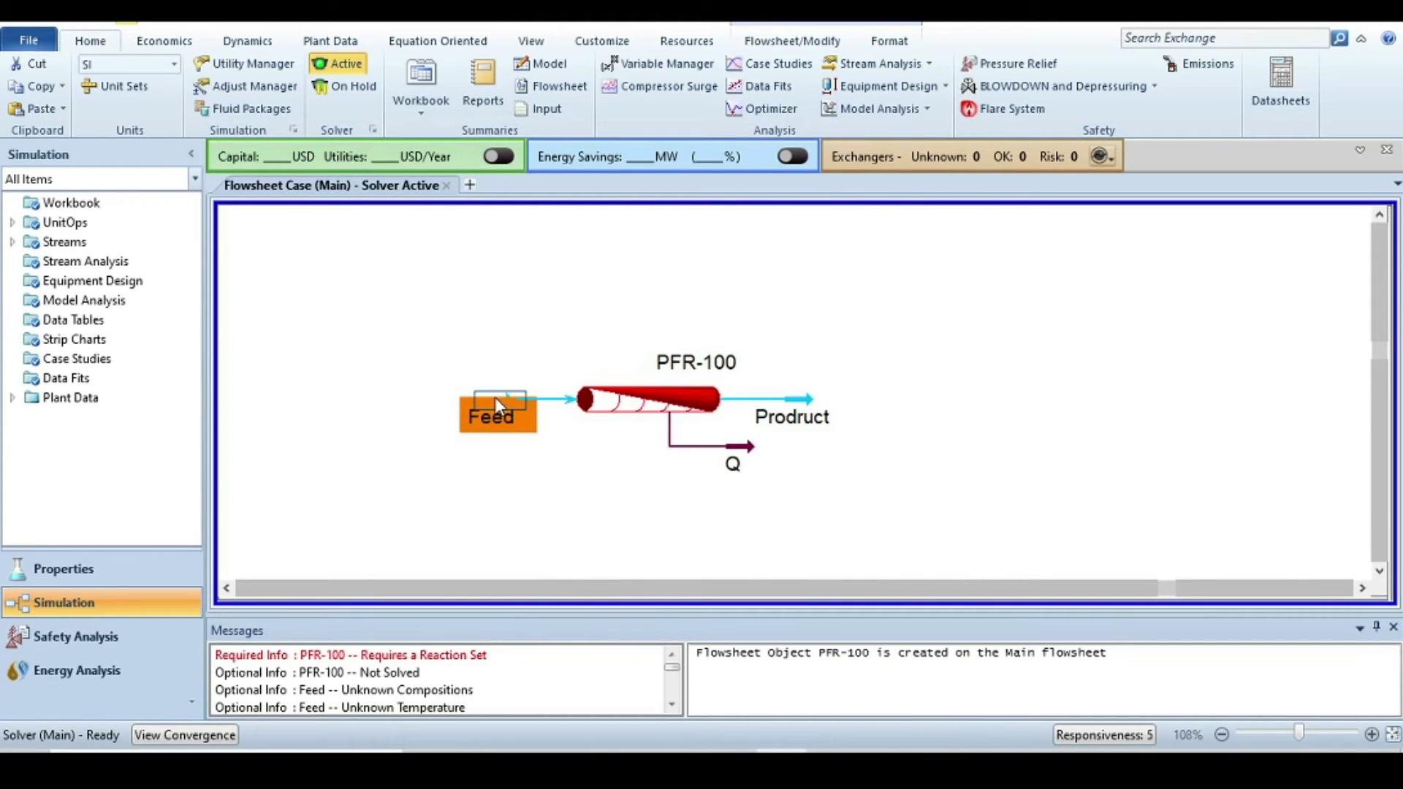
pyautogui.doubleClick(496, 401)
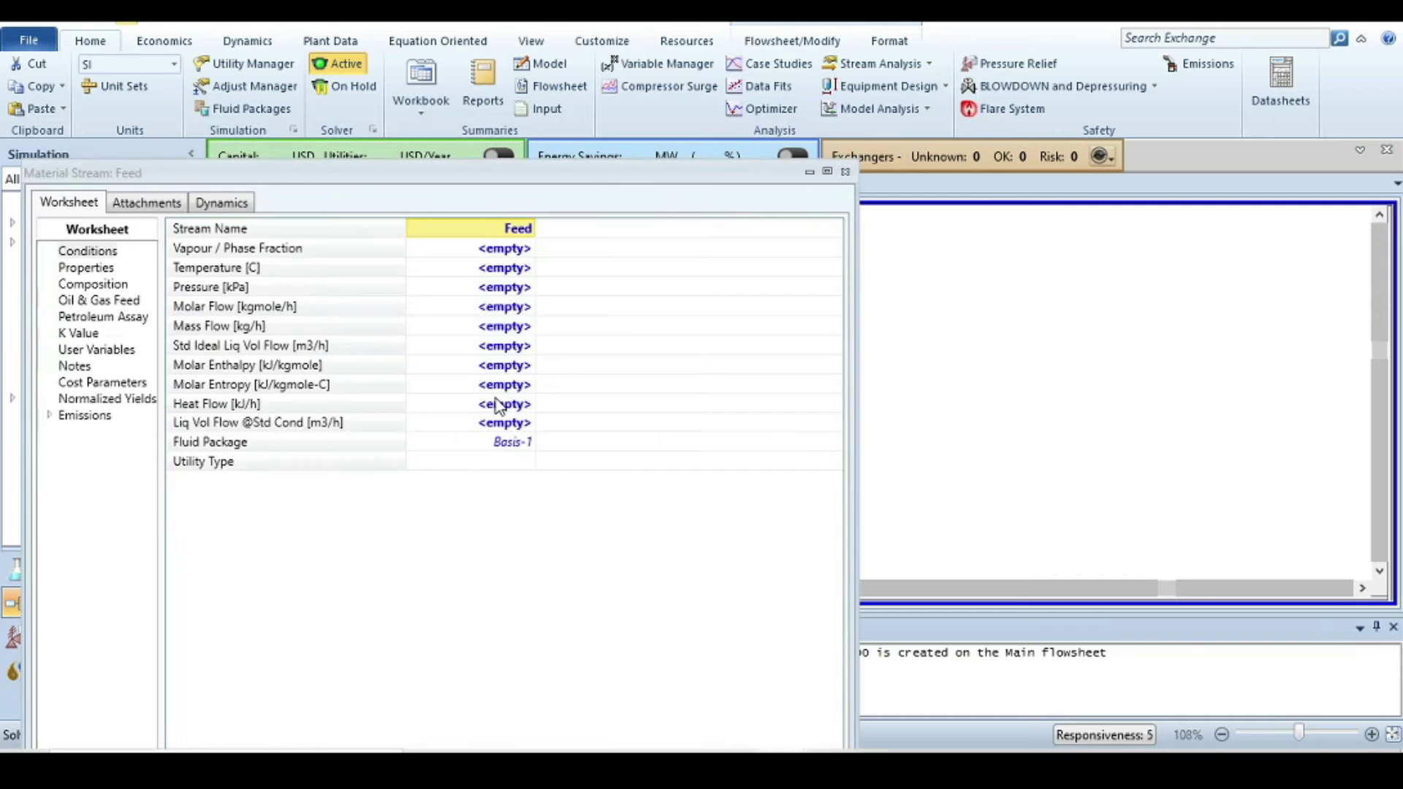
pyautogui.click(515, 286)
pyautogui.click(513, 267)
pyautogui.write('25')
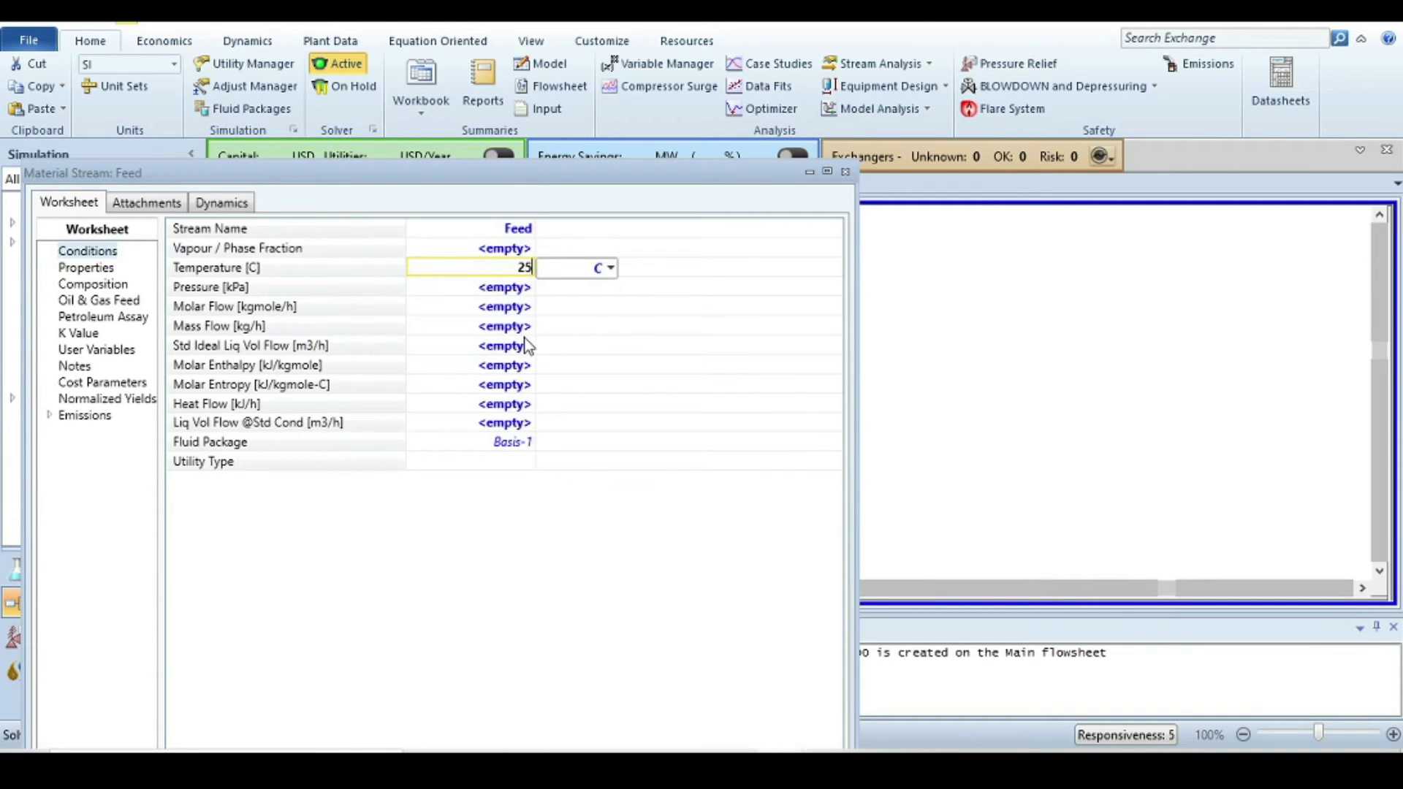
pyautogui.press('Return')
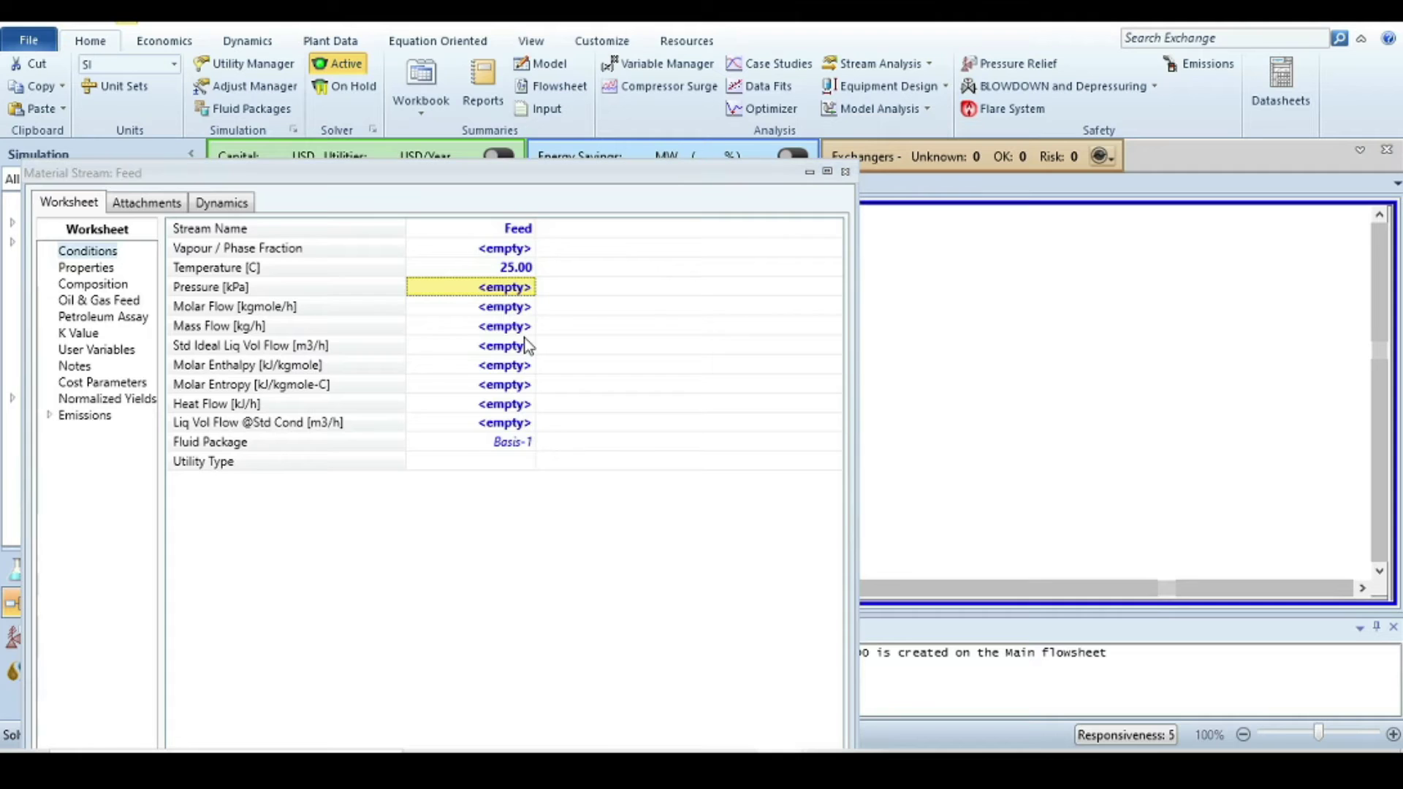
pyautogui.write('12')
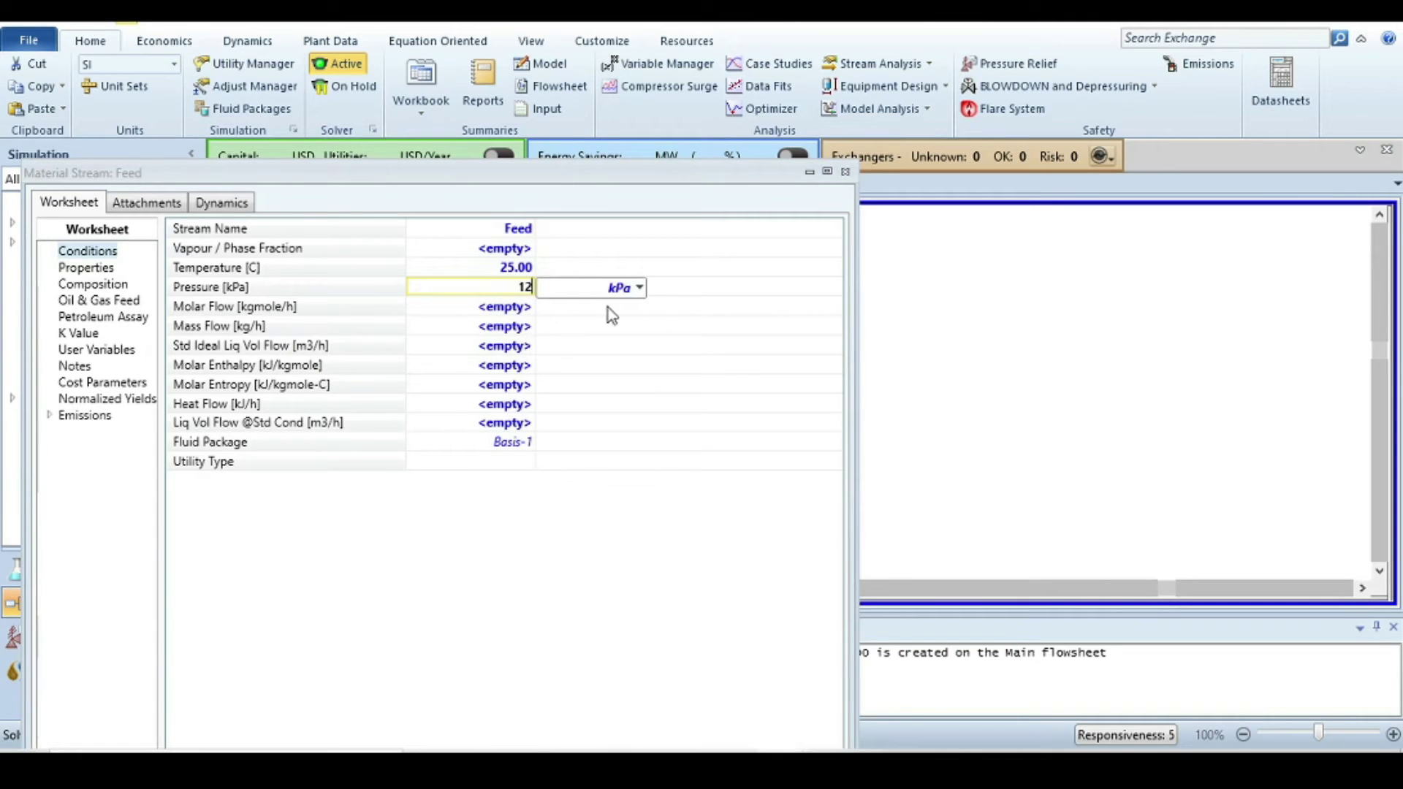
pyautogui.click(639, 287)
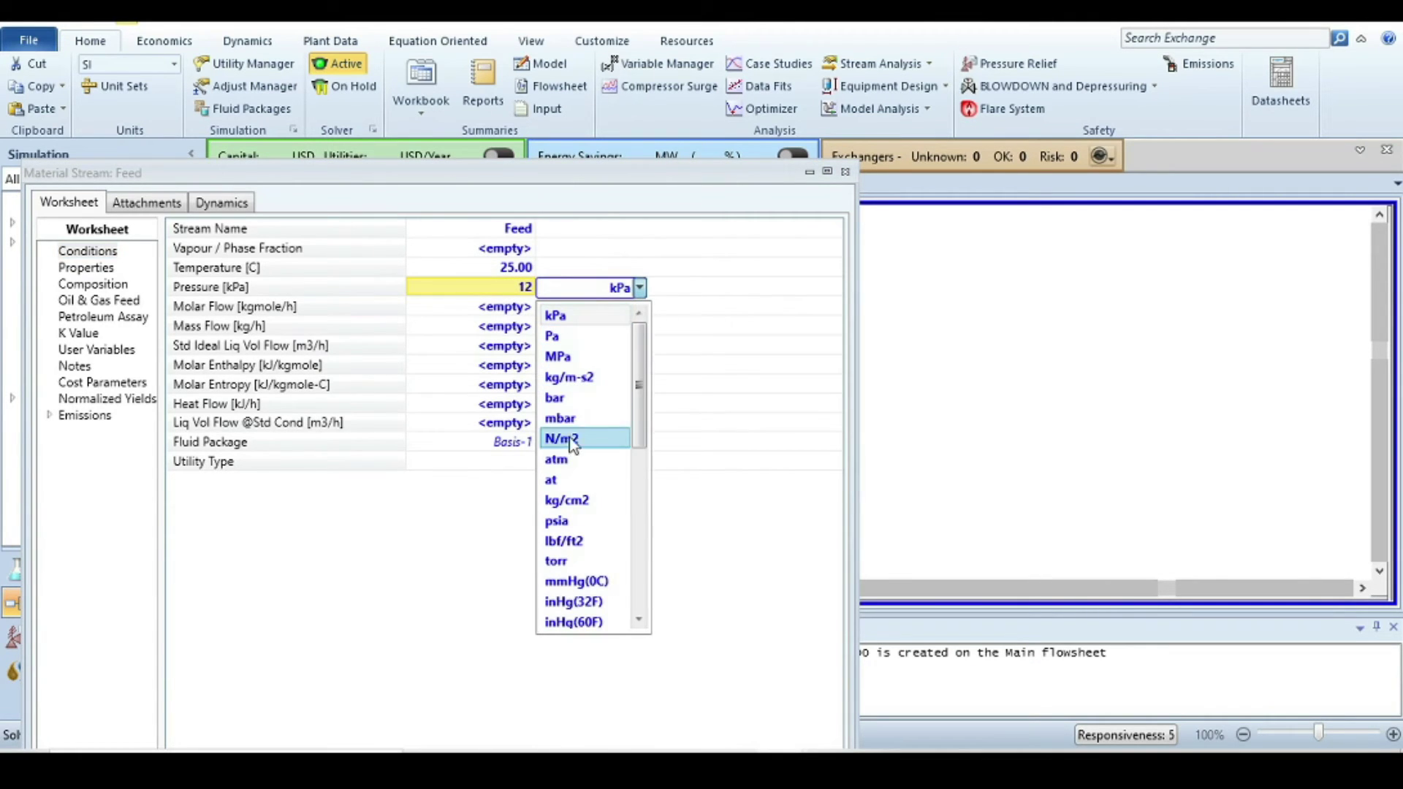
pyautogui.click(570, 397)
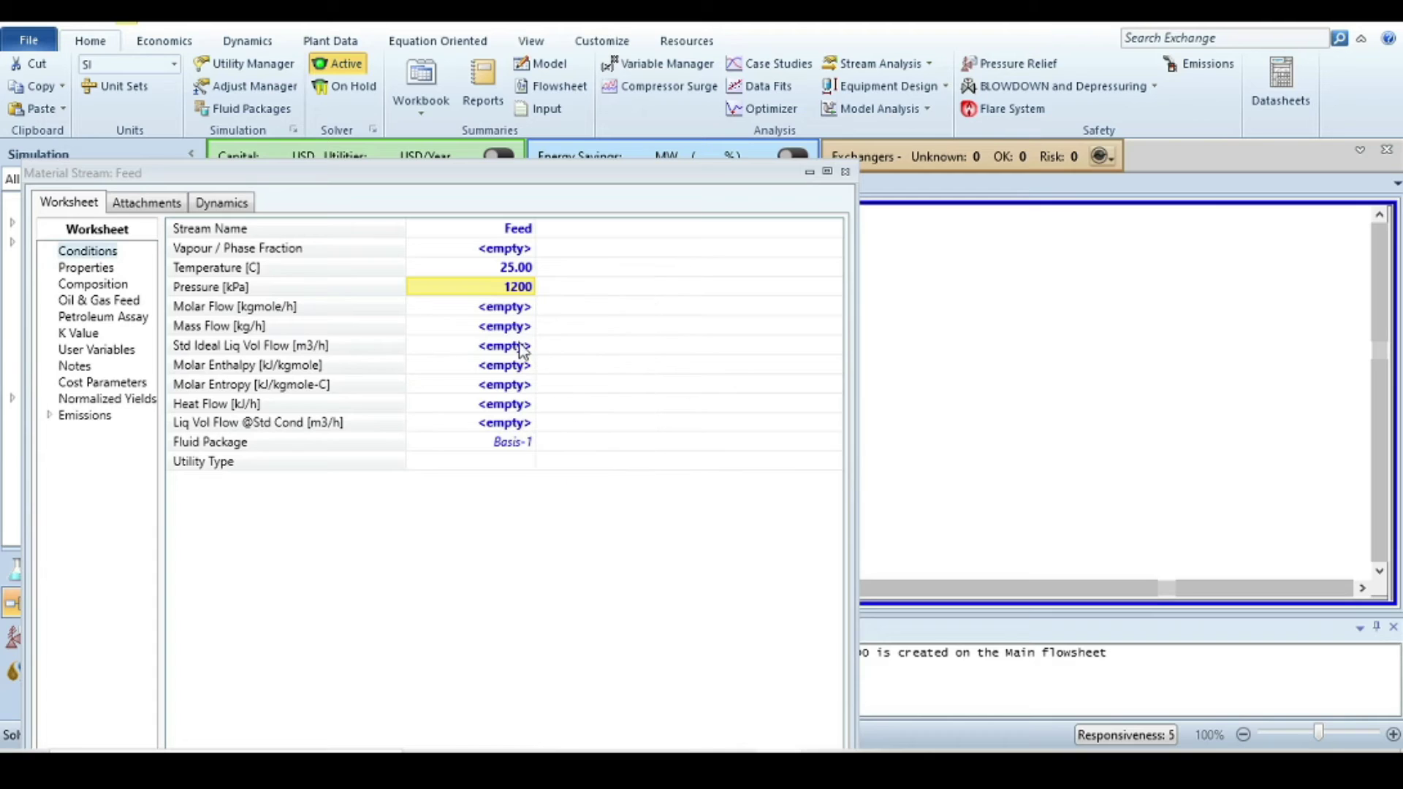
# Step: Set the Feed stream's molar flow to 100 kgmole/h
pyautogui.click(500, 306)
pyautogui.write('100')
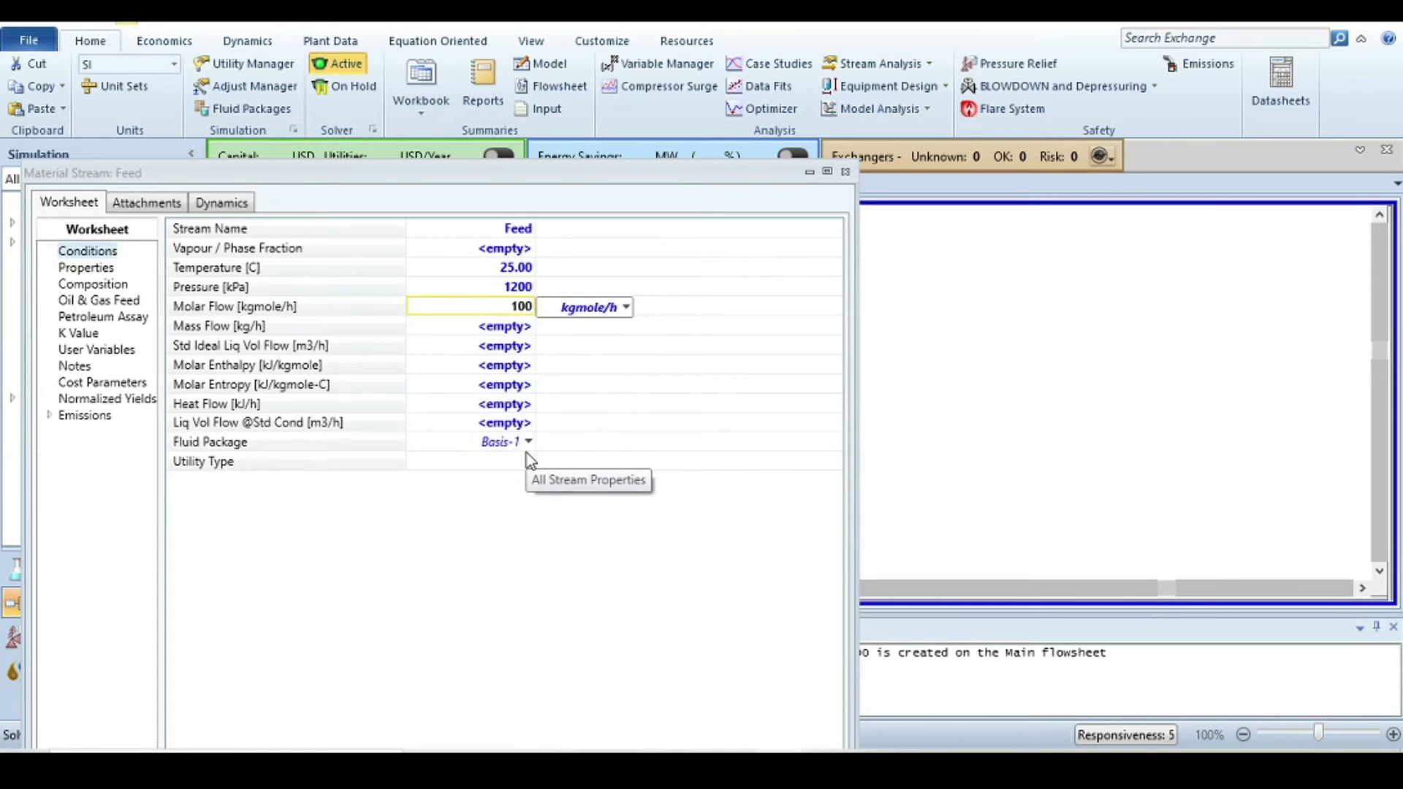
pyautogui.press('Return')
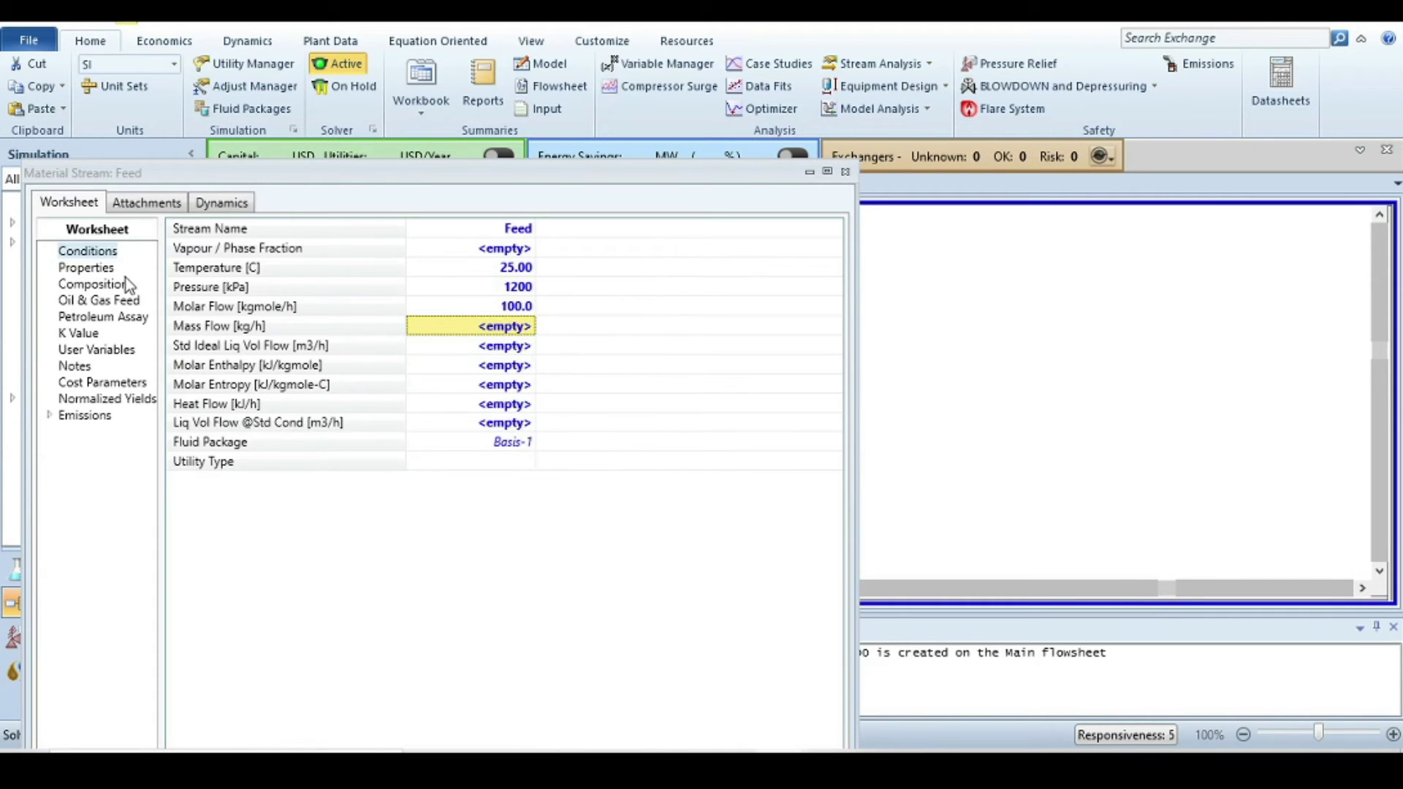
# Step: Define the Feed composition with mole fractions of 1 for cis2-Butene and 0 for tr2-Butene
pyautogui.click(122, 286)
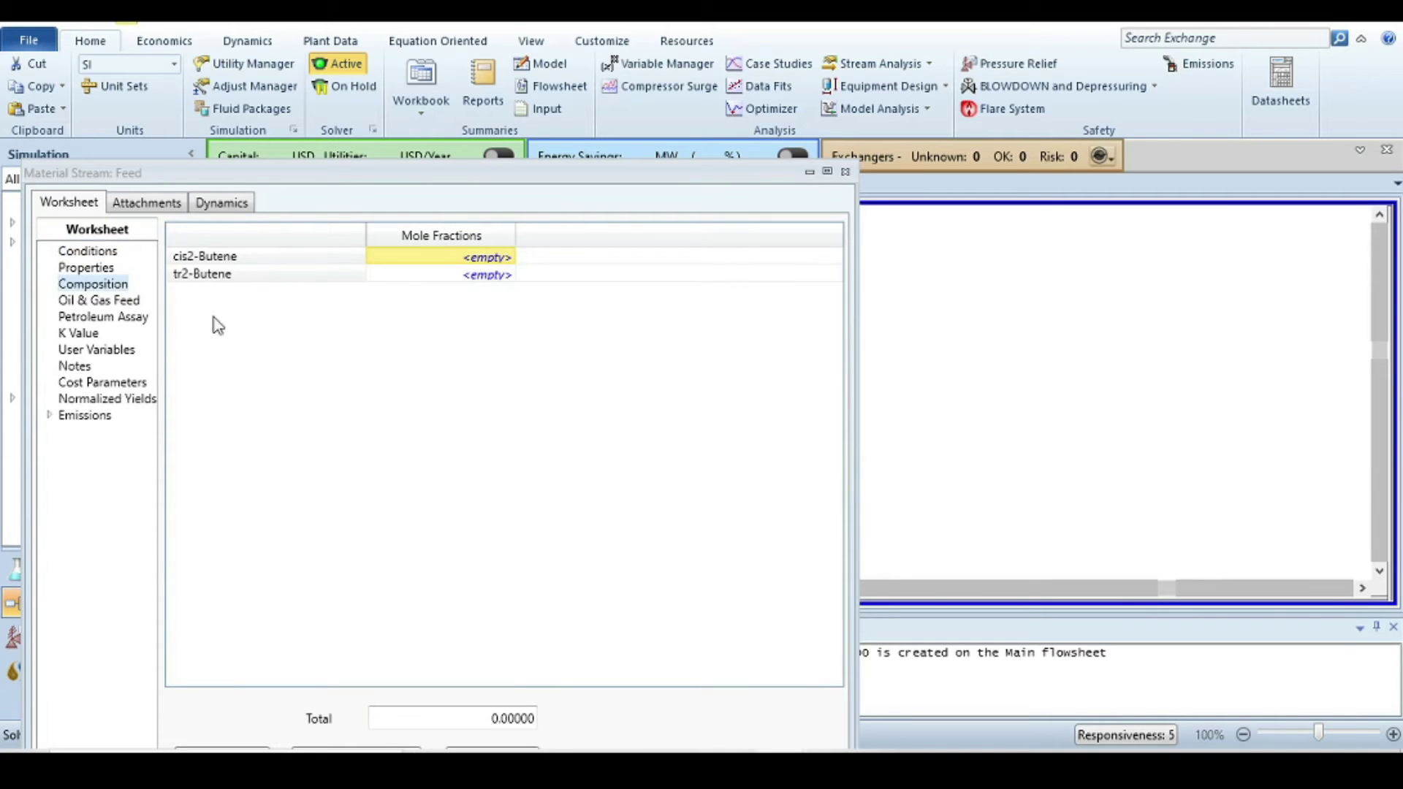
pyautogui.write('1')
pyautogui.press('Return')
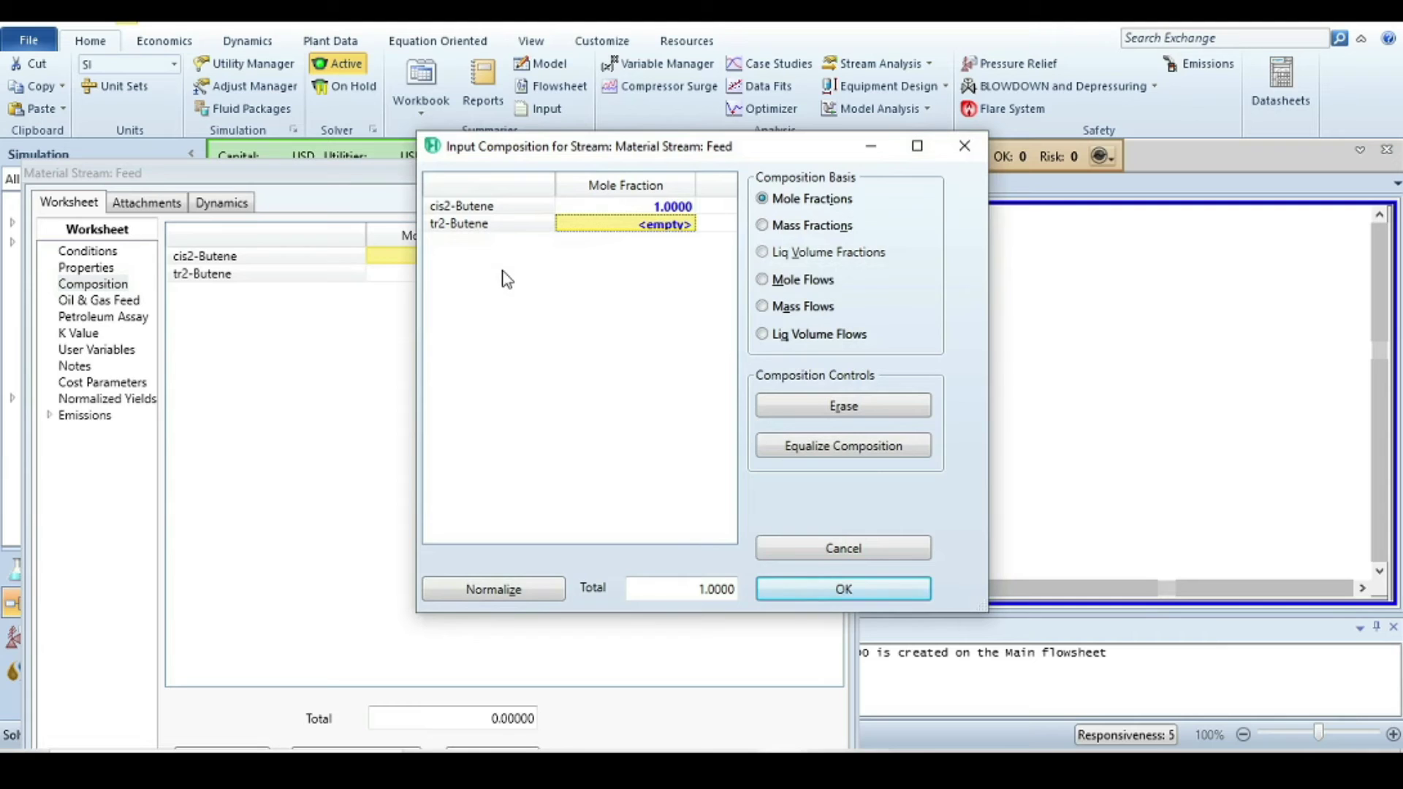
pyautogui.write('0')
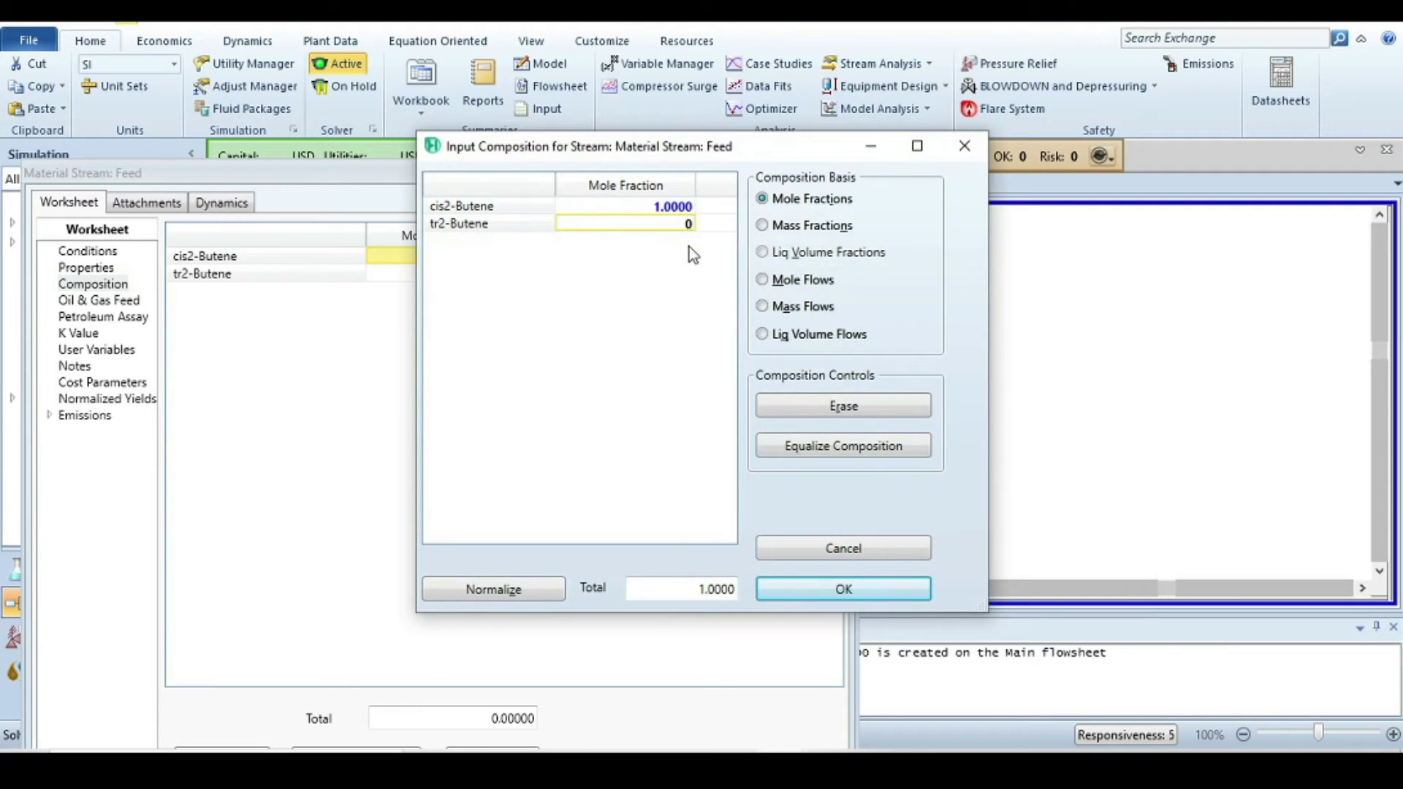
pyautogui.press('Return')
pyautogui.click(839, 592)
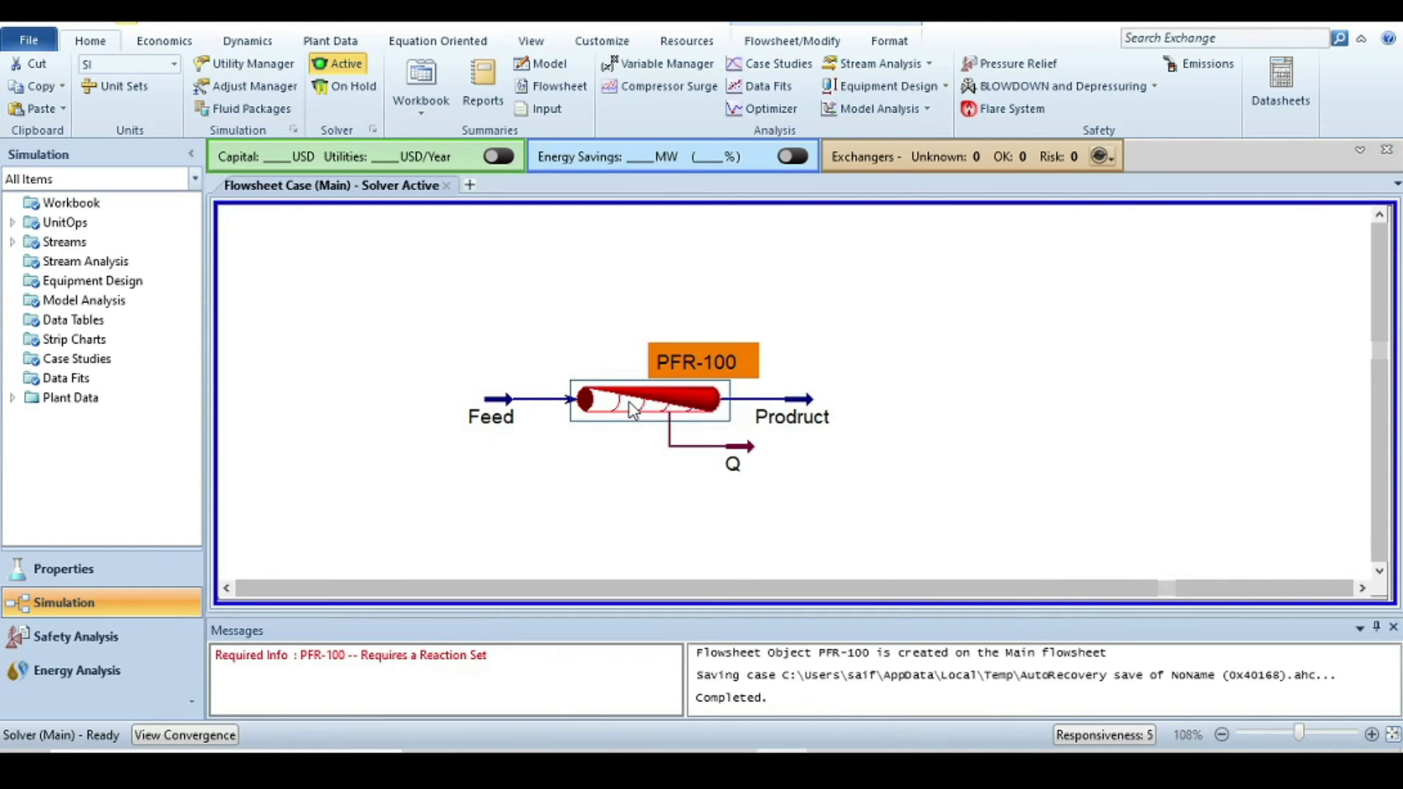
# Step: Assign the reaction set Set-1 to the PFR-100 reactor and close its property window
pyautogui.doubleClick(633, 409)
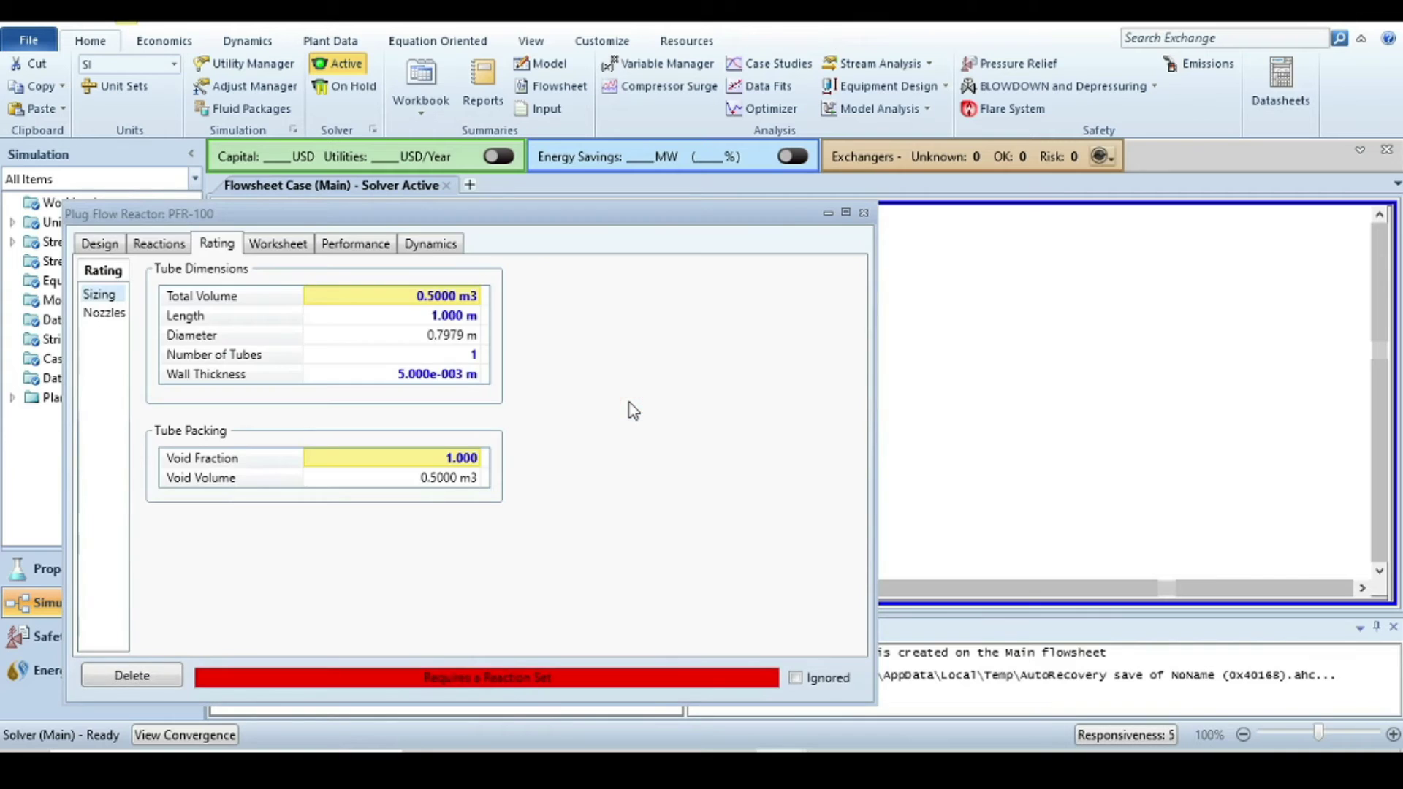
pyautogui.click(145, 244)
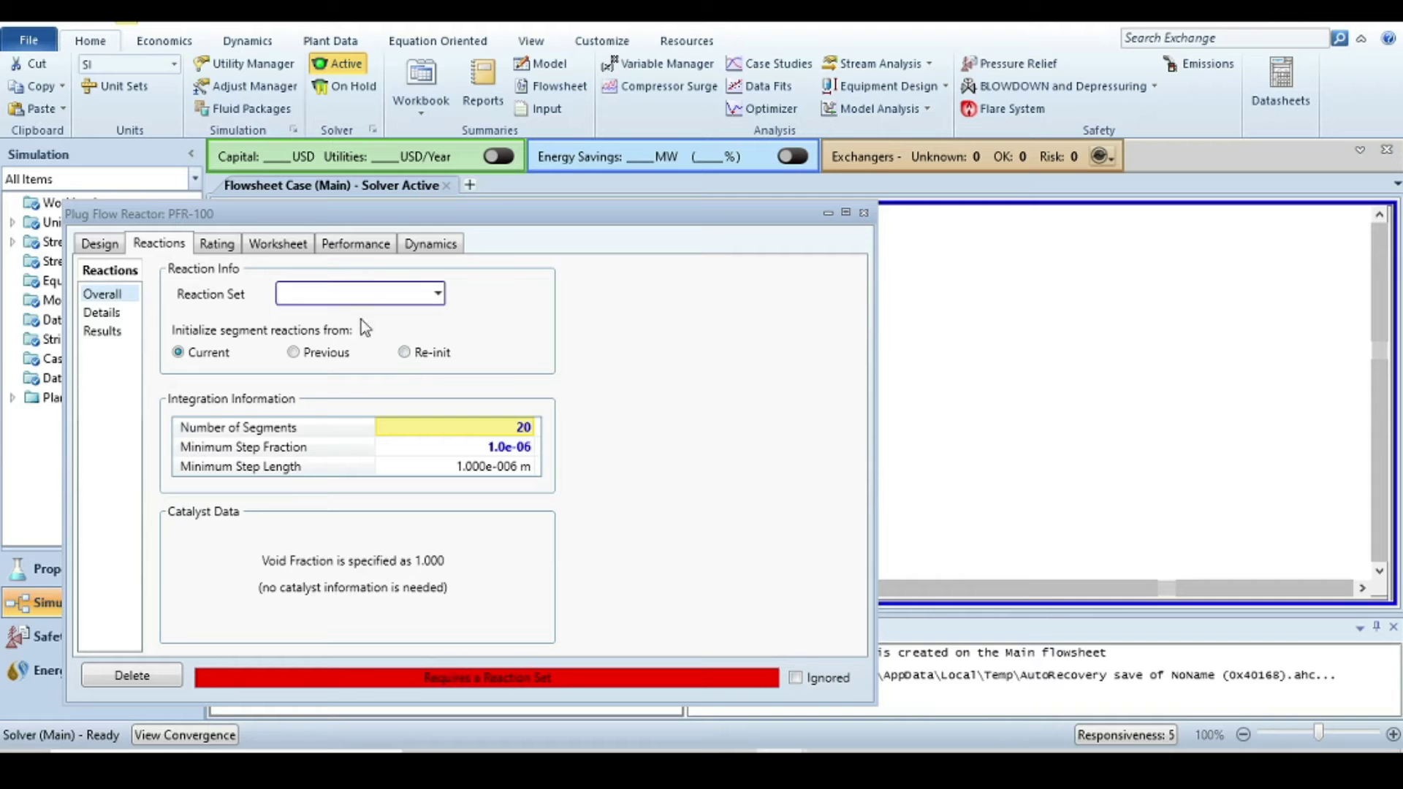
pyautogui.moveTo(490, 211); pyautogui.dragTo(579, 117)
pyautogui.click(528, 201)
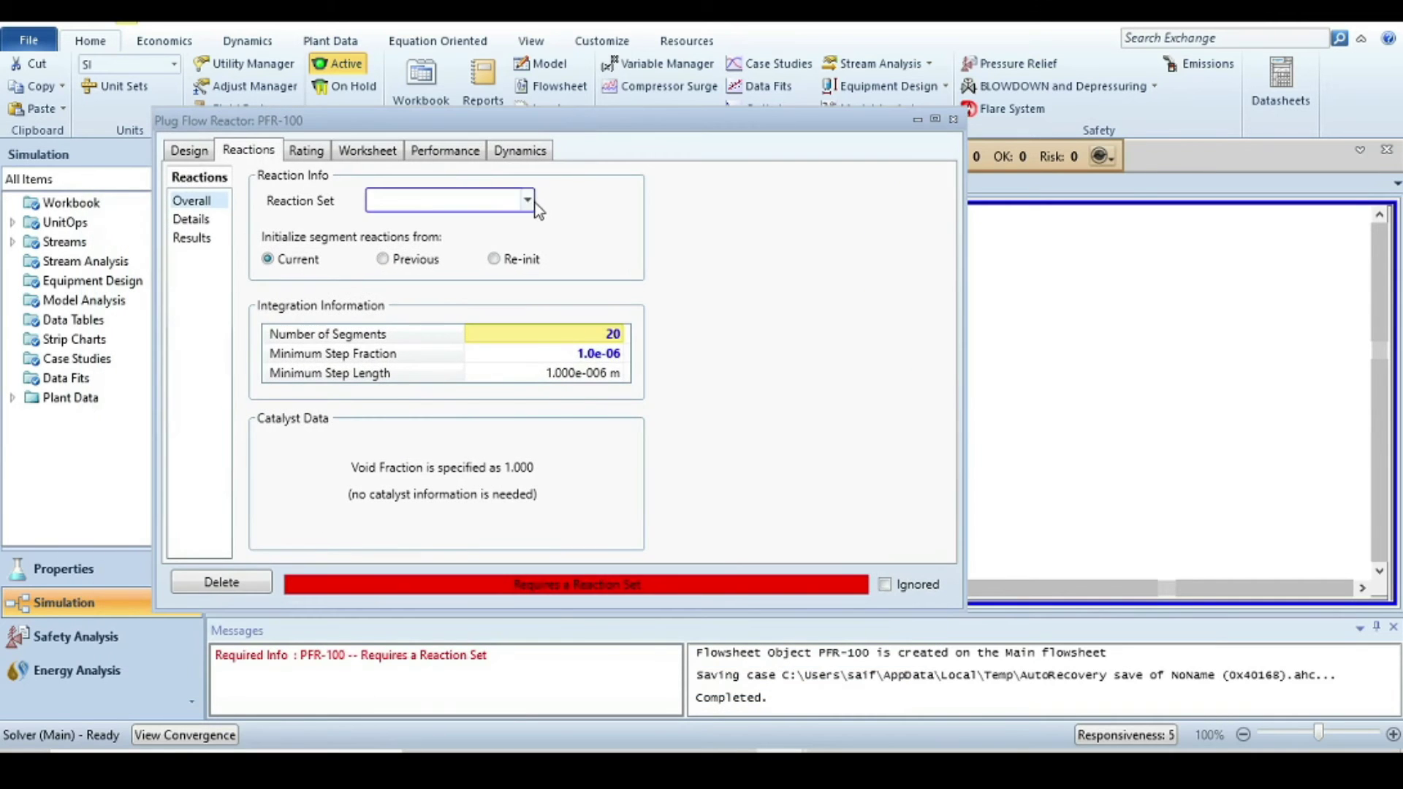
pyautogui.click(478, 223)
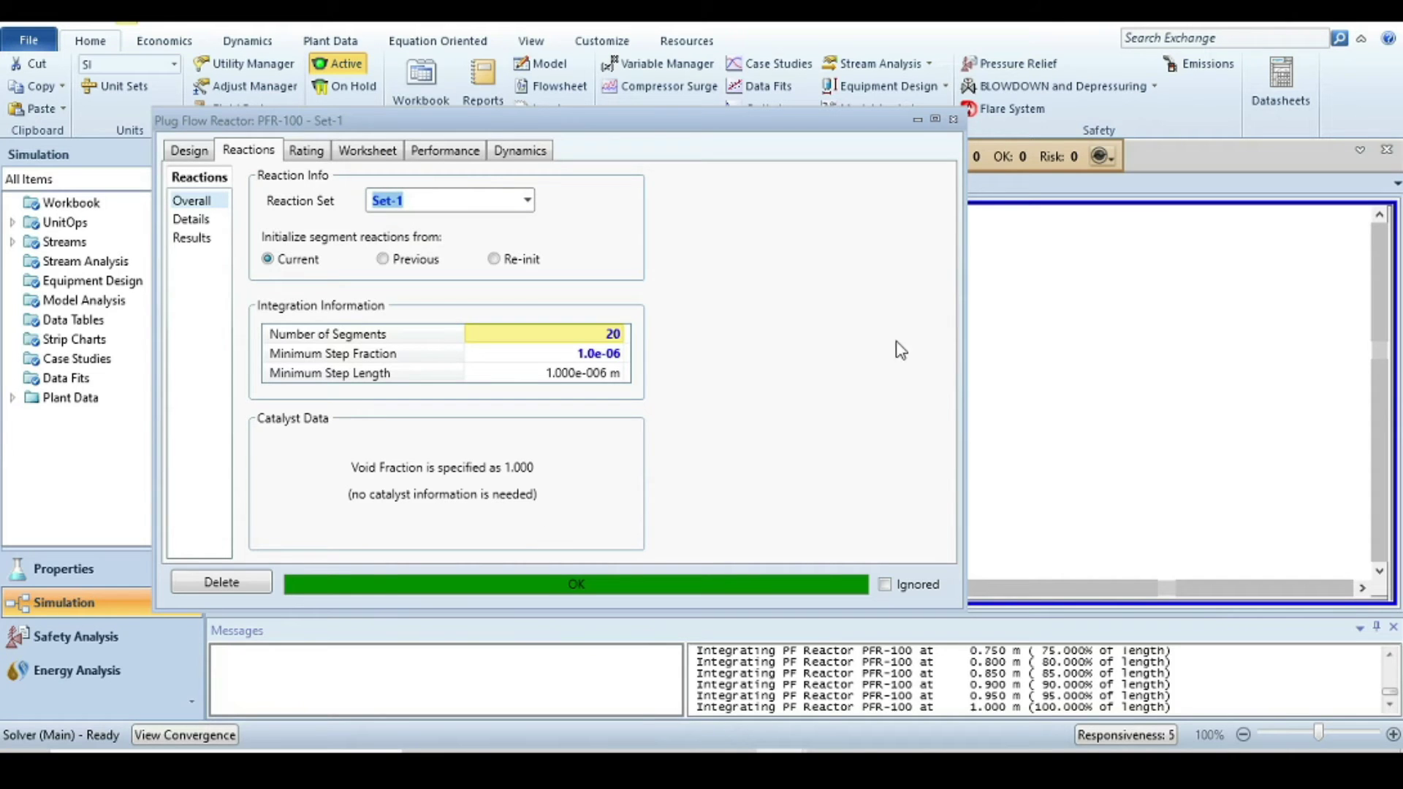
pyautogui.click(954, 121)
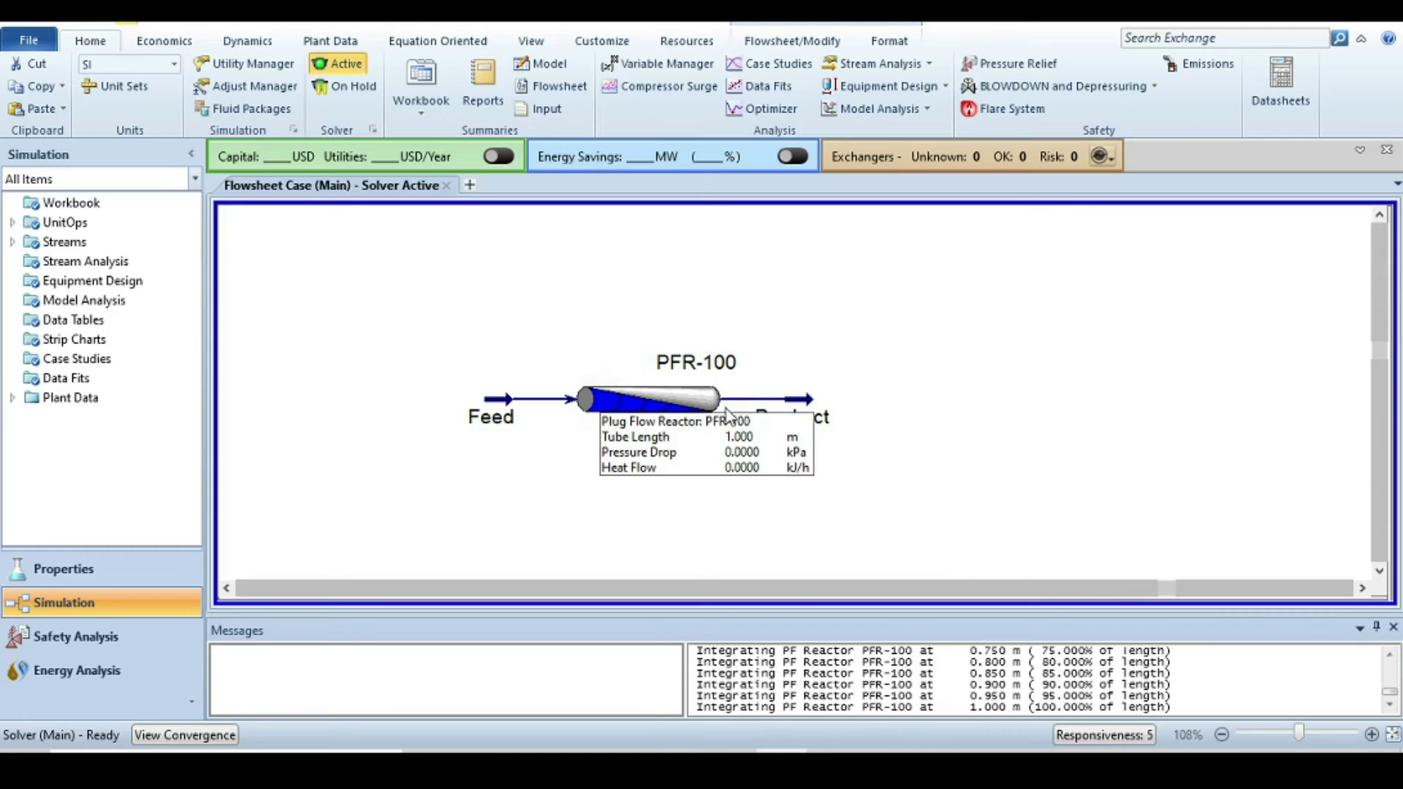
# Step: Examine the outlet stream's conditions and composition, and close its window
pyautogui.doubleClick(793, 401)
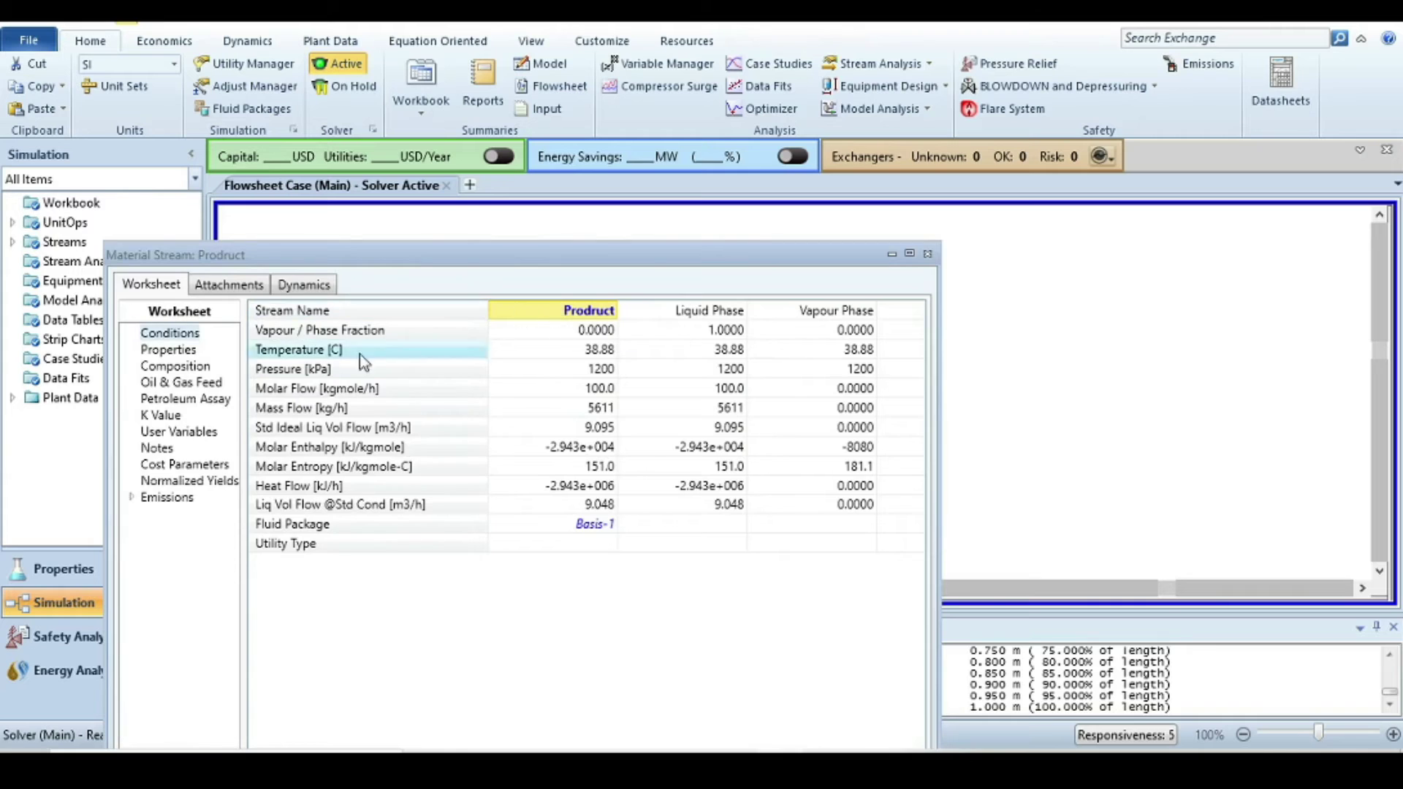
pyautogui.click(175, 366)
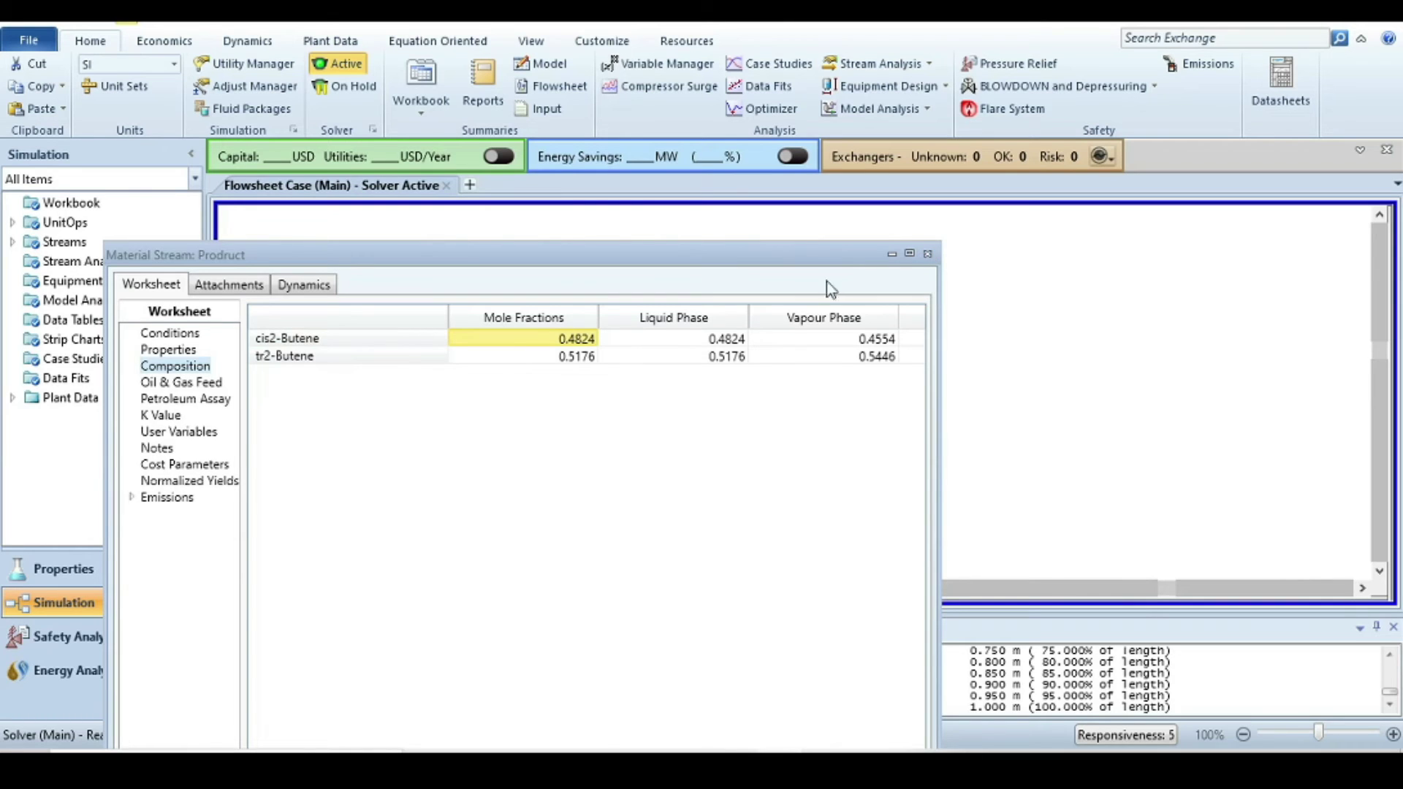
pyautogui.click(926, 254)
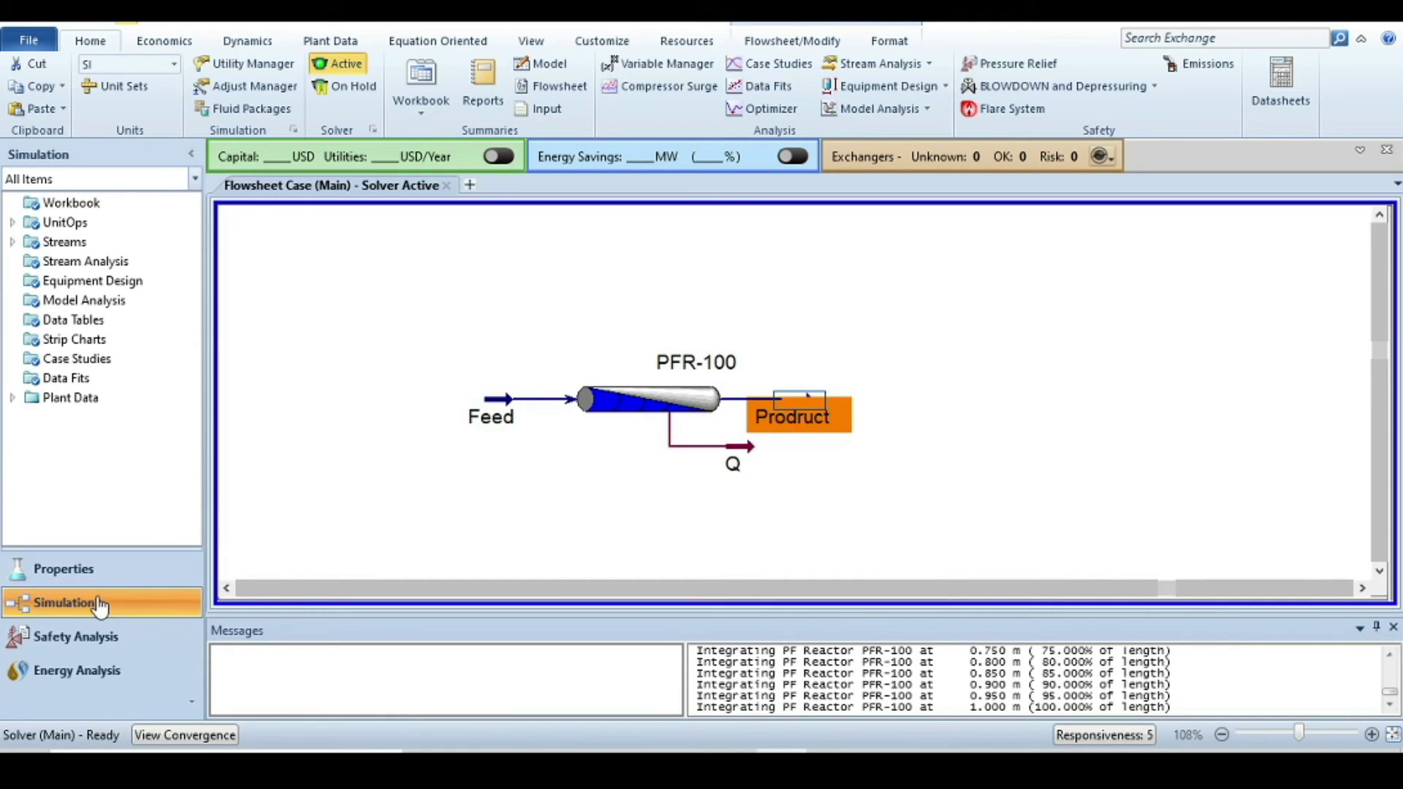
# Step: Place an Adjust block on the flowsheet above the PFR-100 reactor and close the model palette
pyautogui.click(796, 42)
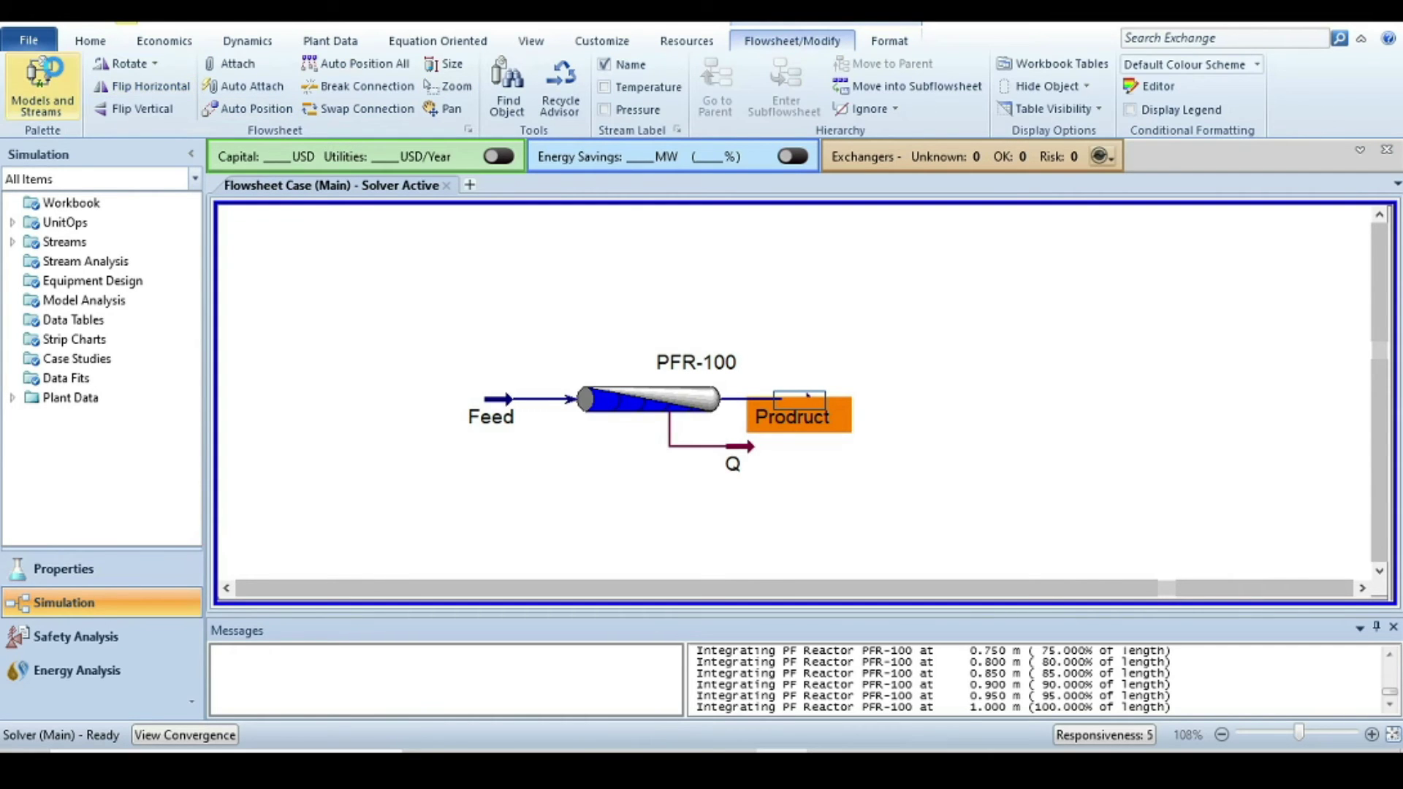
pyautogui.click(44, 73)
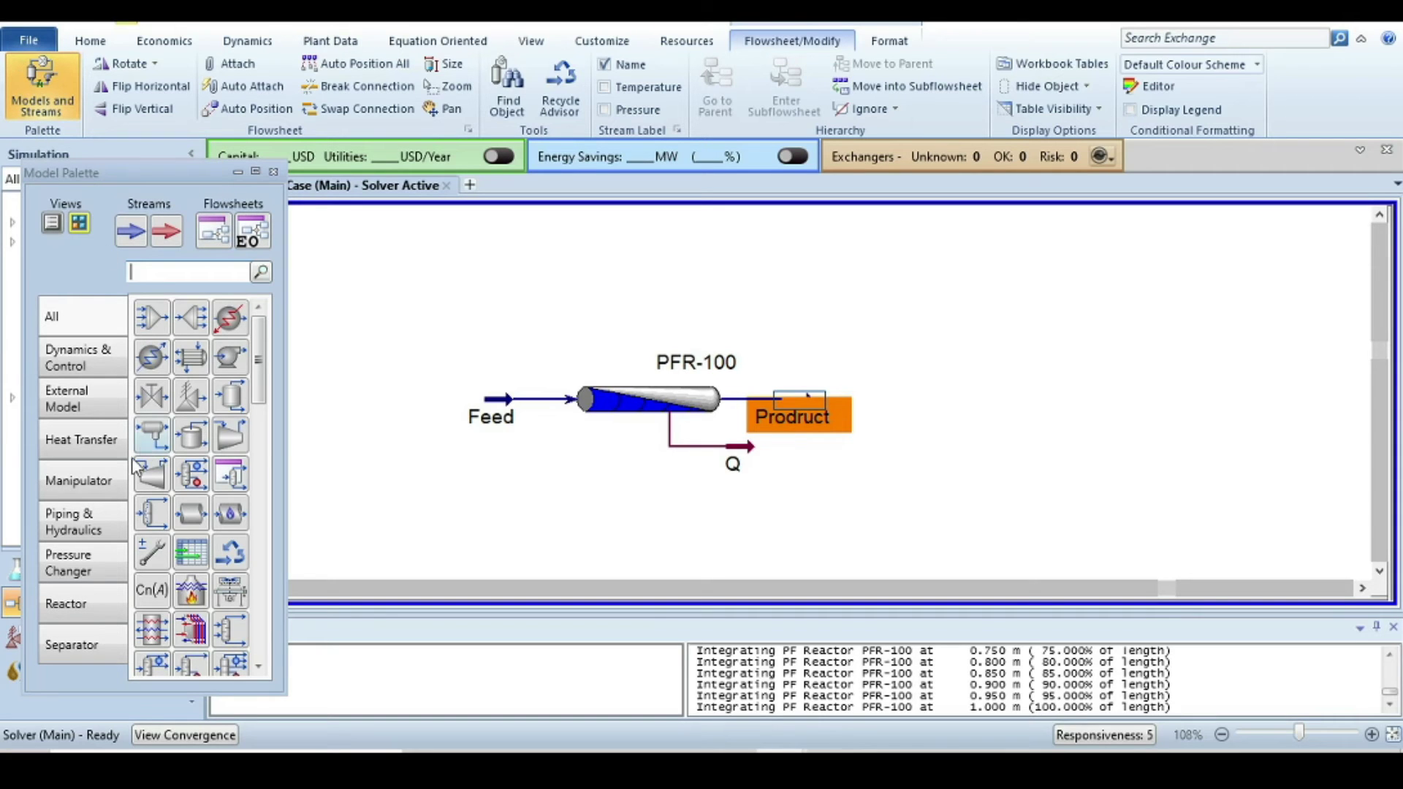
pyautogui.click(68, 484)
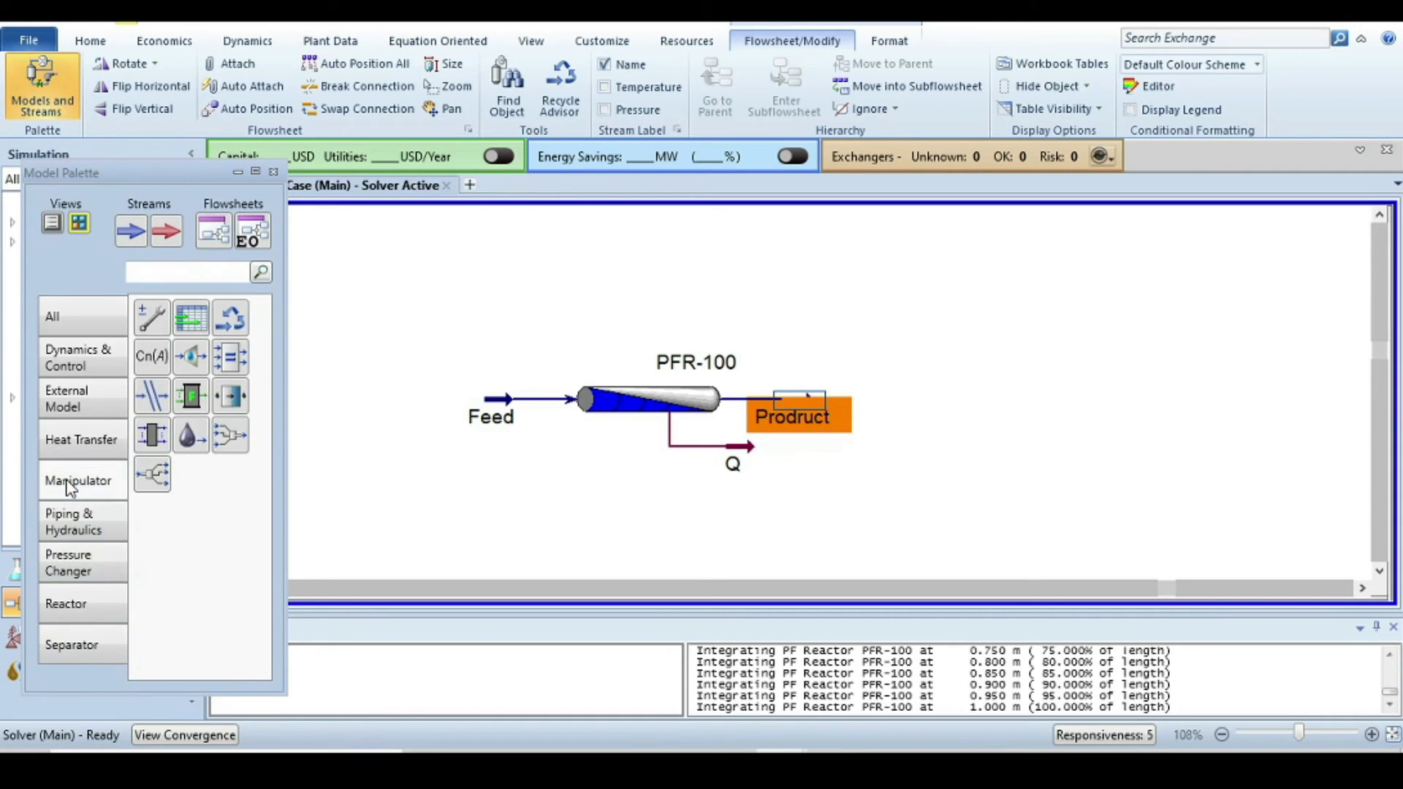
pyautogui.click(151, 320)
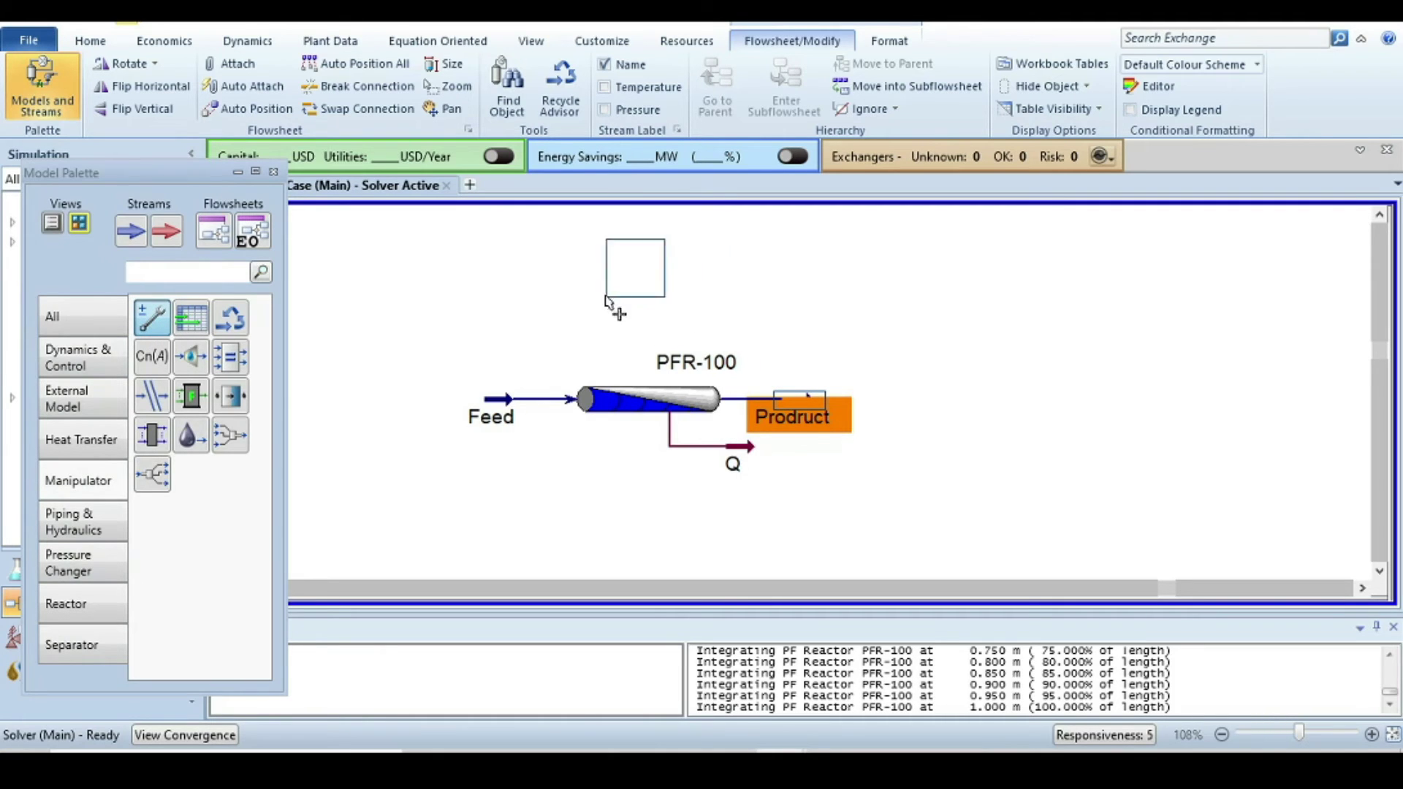
pyautogui.click(611, 292)
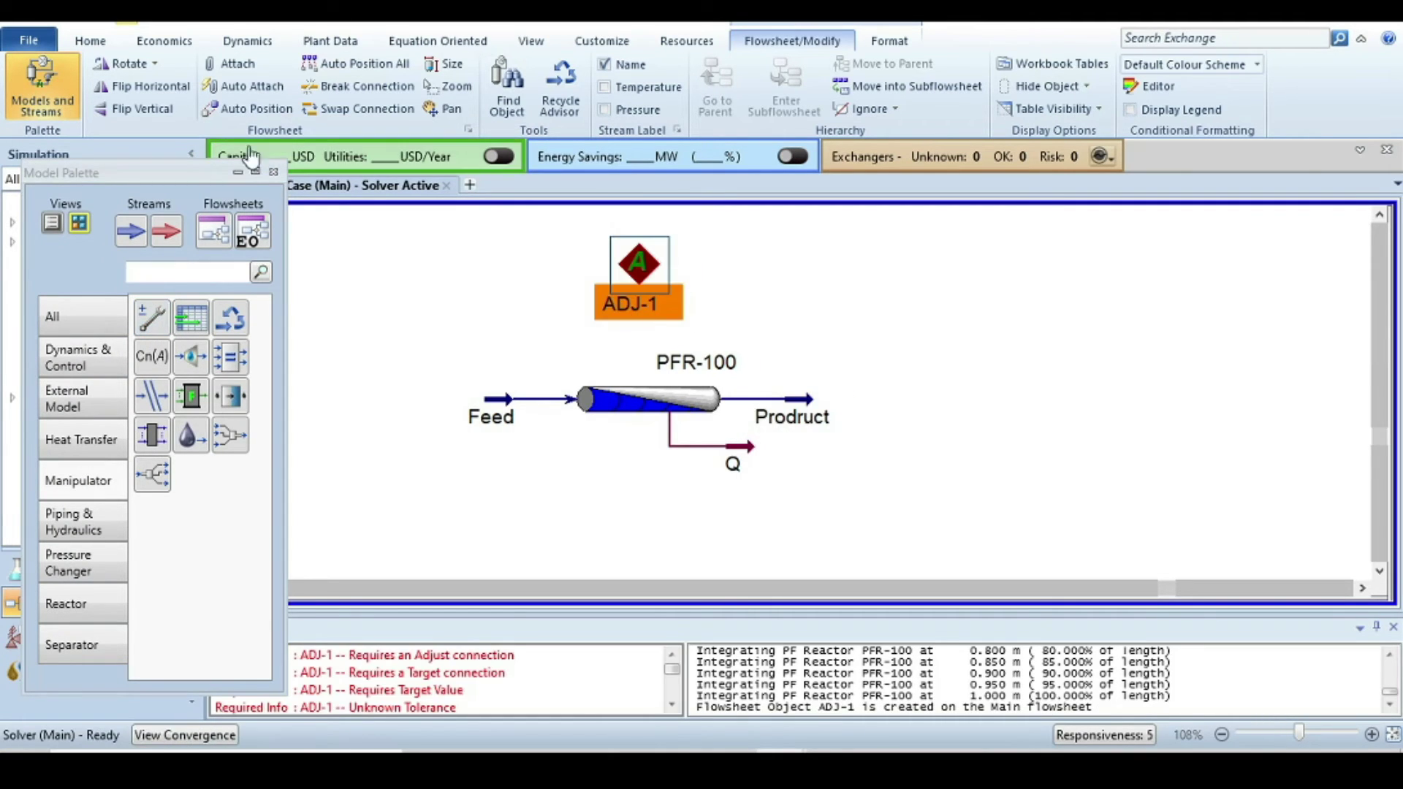
pyautogui.click(274, 172)
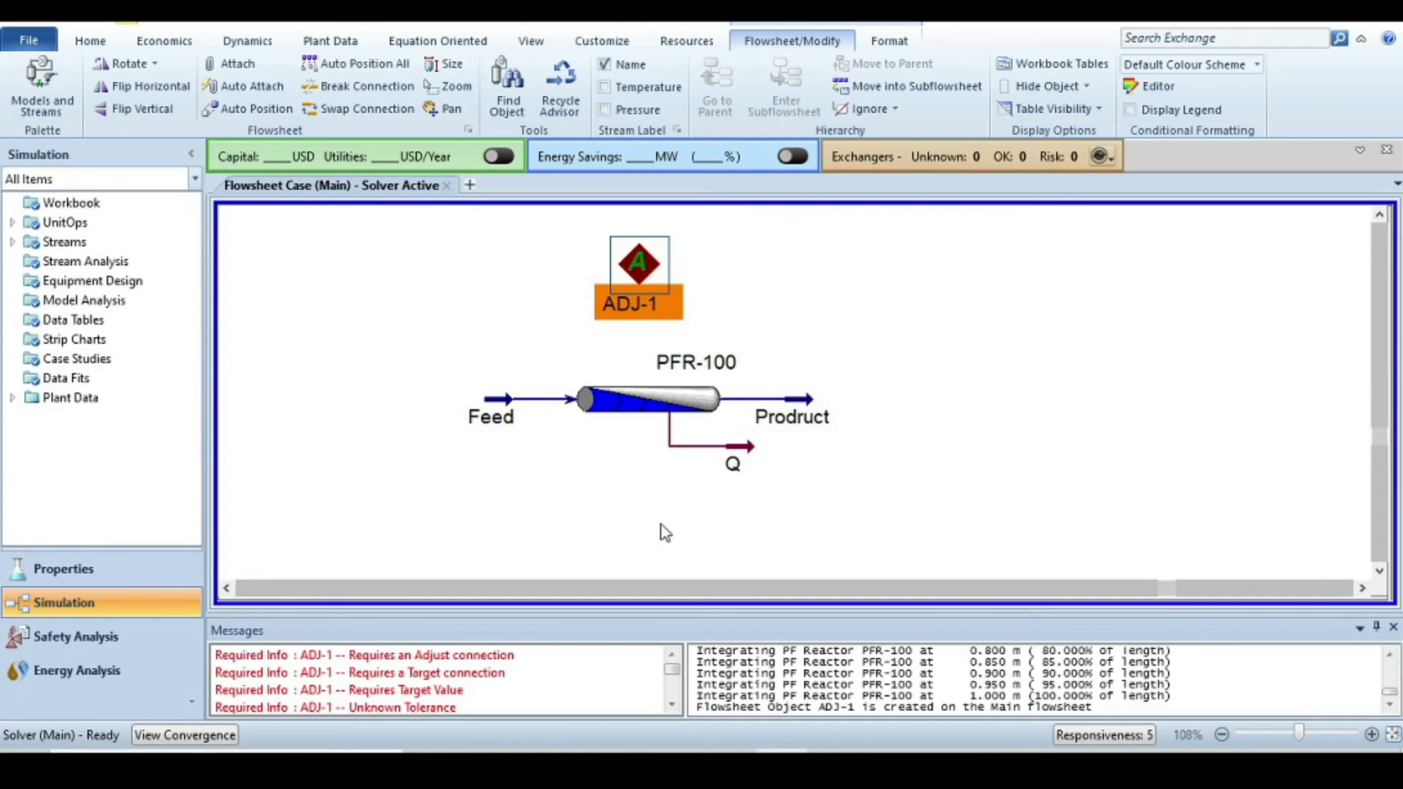
# Step: Open the ADJ-1 block and select PFR-100's Reactor Volume as the adjusted variable
pyautogui.doubleClick(636, 274)
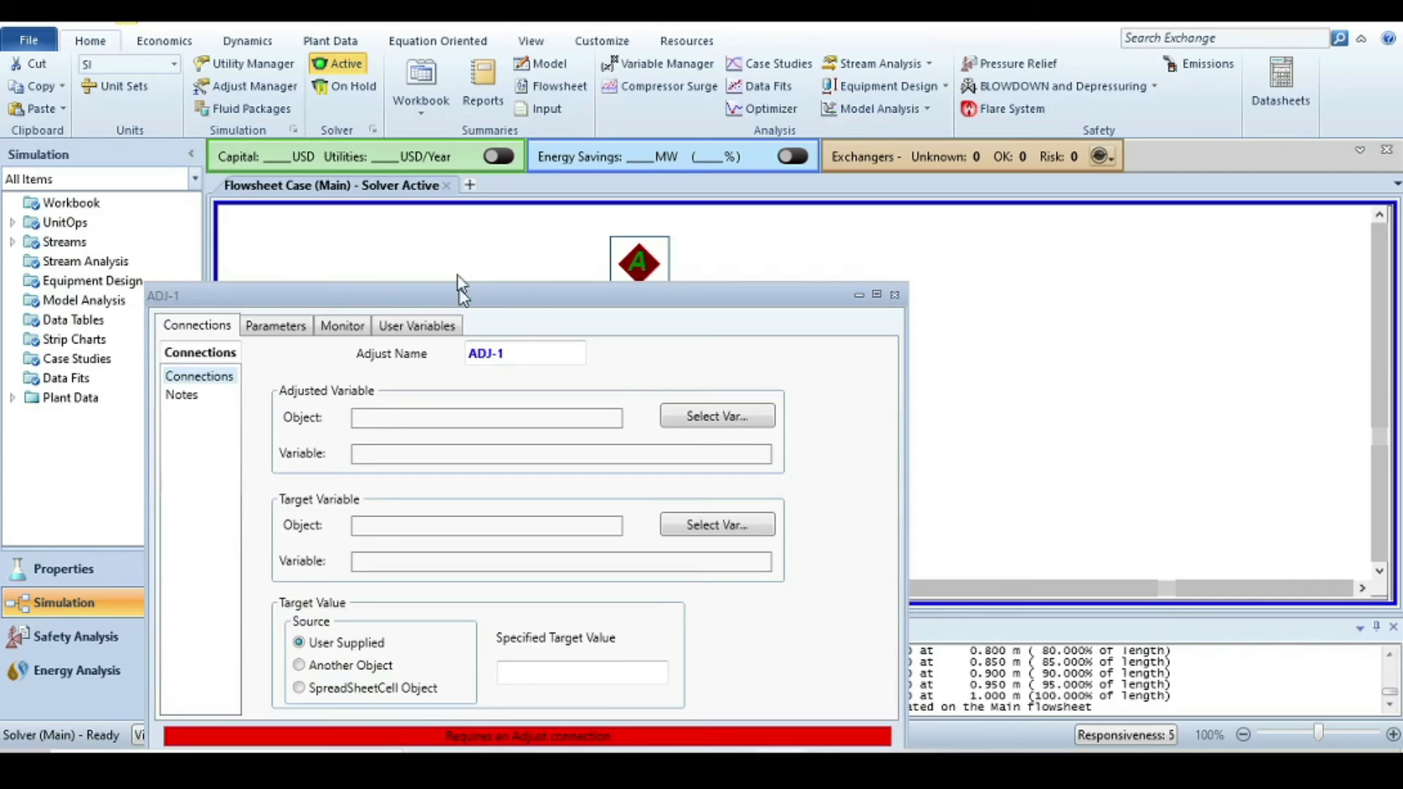
pyautogui.moveTo(463, 296); pyautogui.dragTo(427, 153)
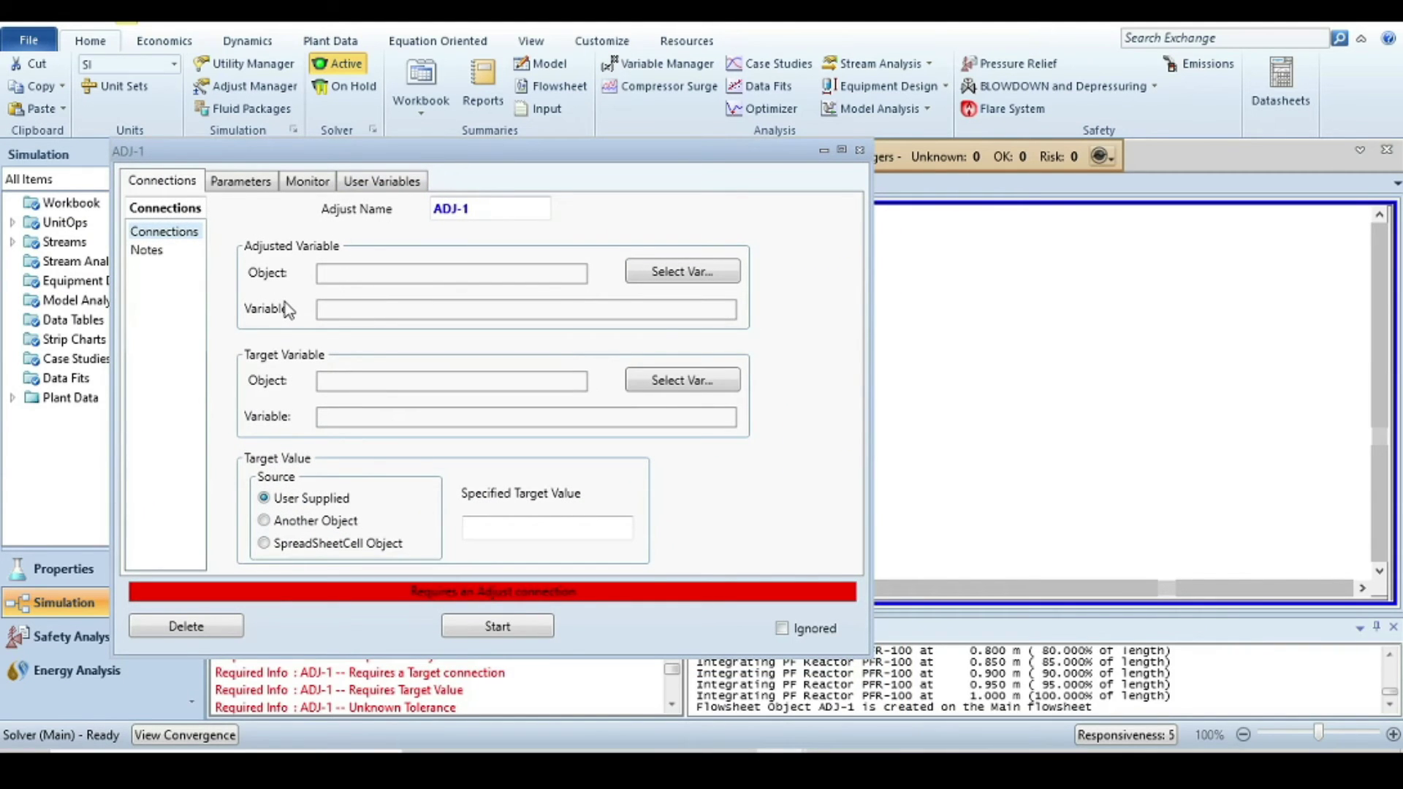
pyautogui.click(661, 276)
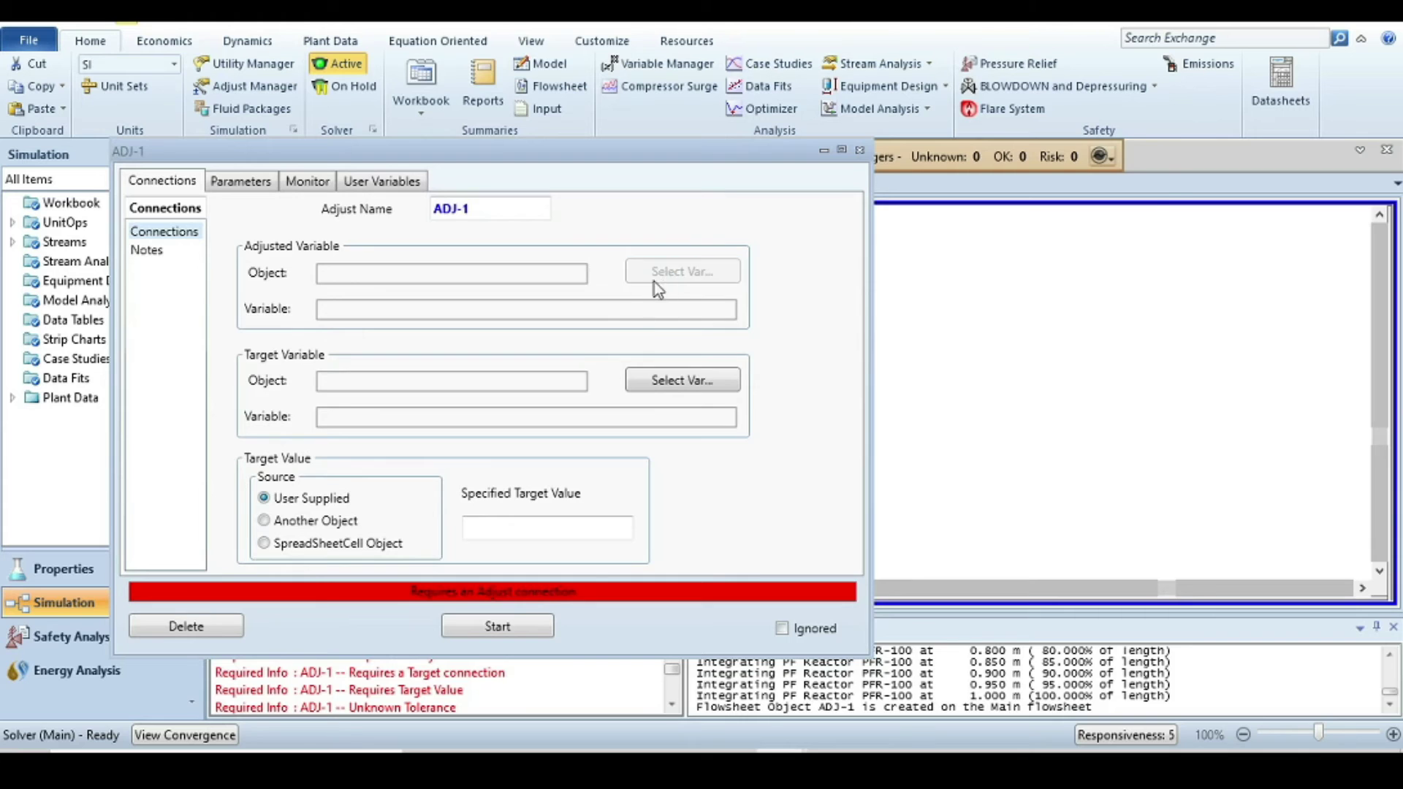
pyautogui.click(574, 282)
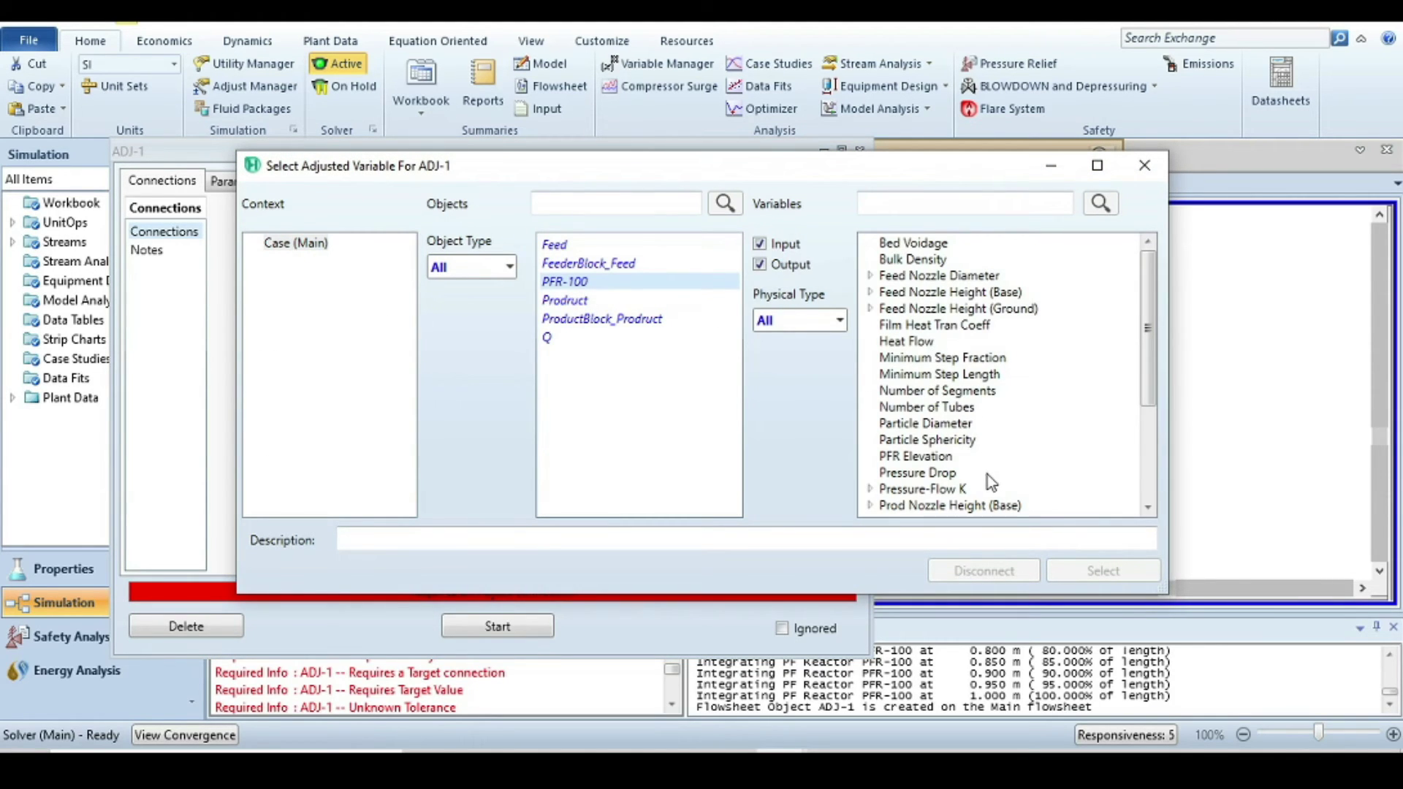
pyautogui.scroll(-1, 988, 475)
pyautogui.click(893, 505)
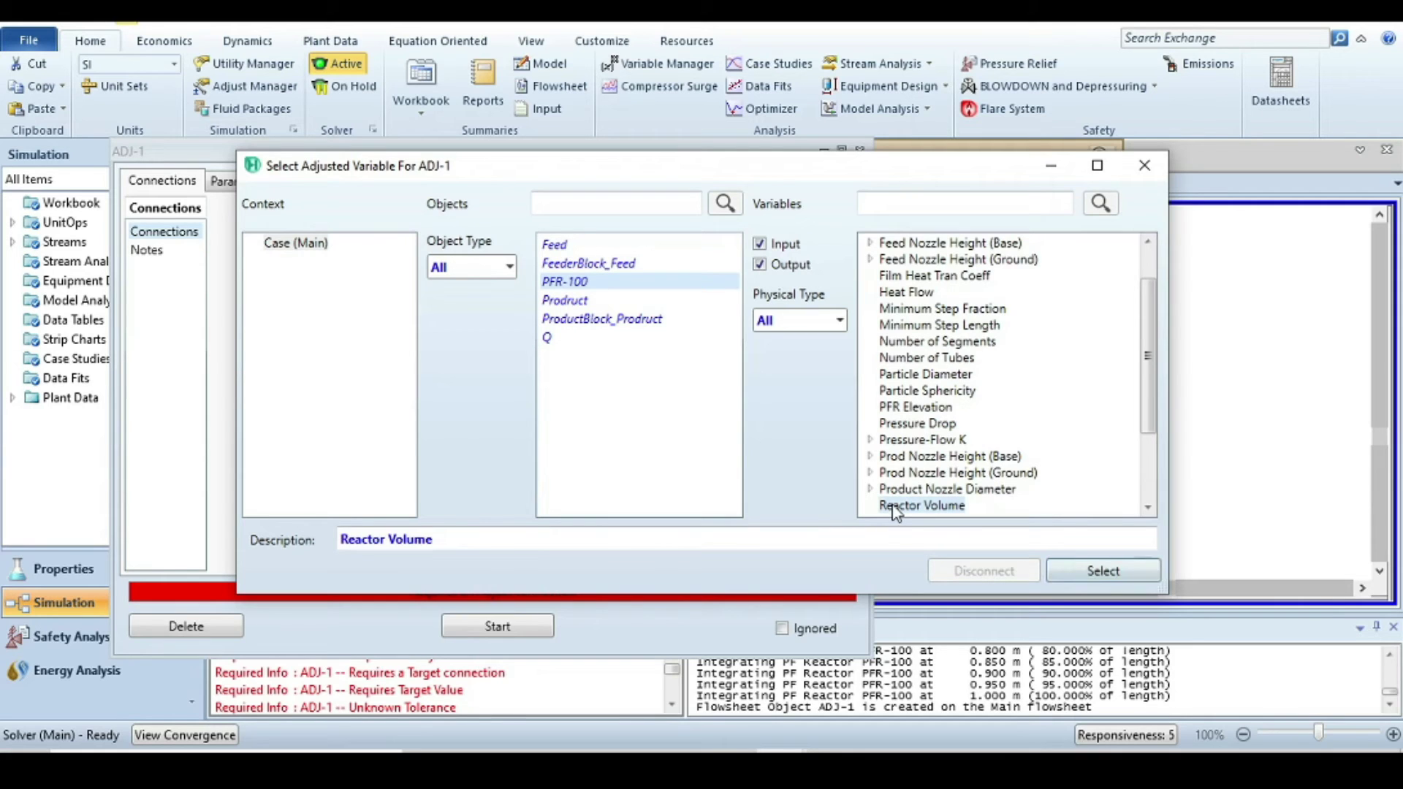
pyautogui.click(1103, 571)
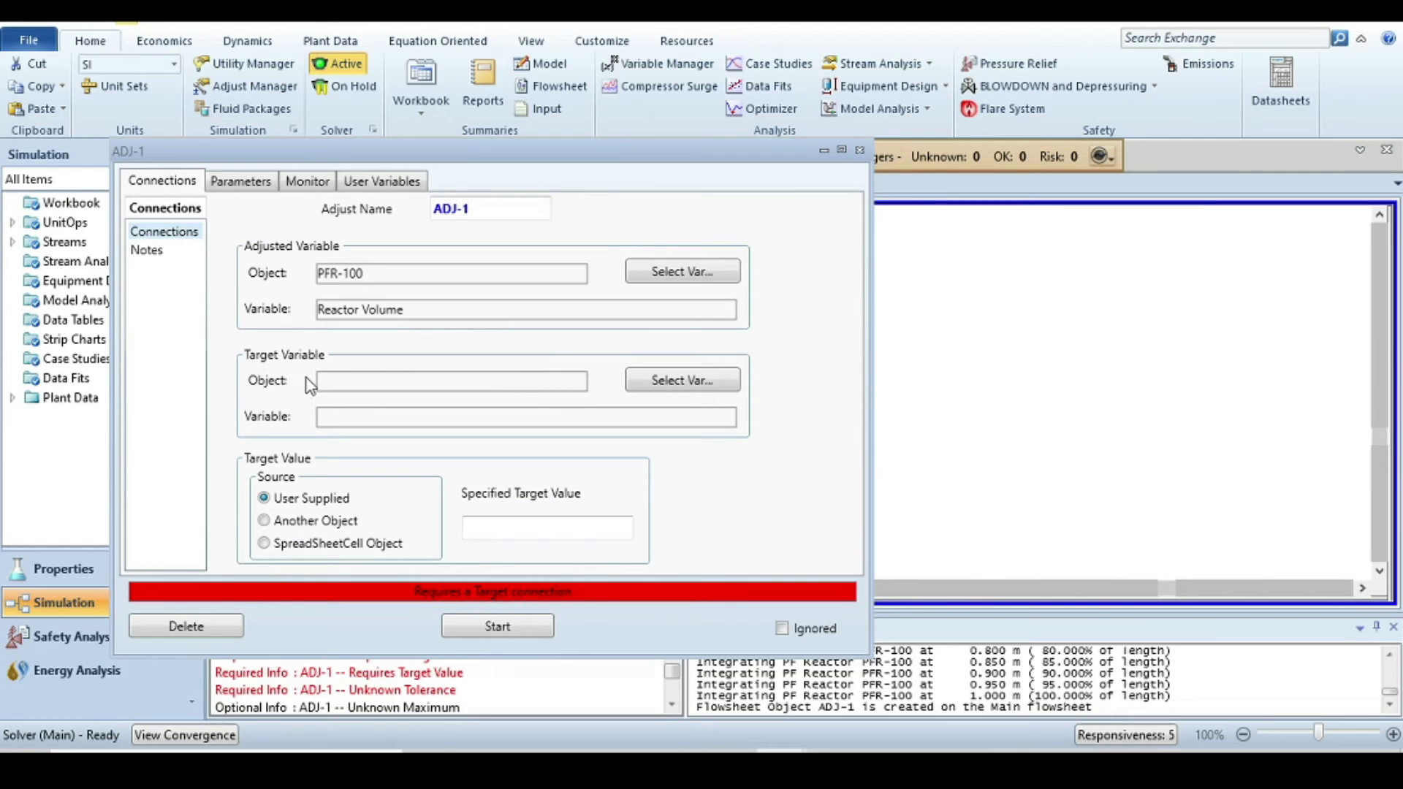
# Step: Select PFR-100's Act. % Cnv._1 as the target variable of ADJ-1 and specify a target value of 95
pyautogui.click(682, 382)
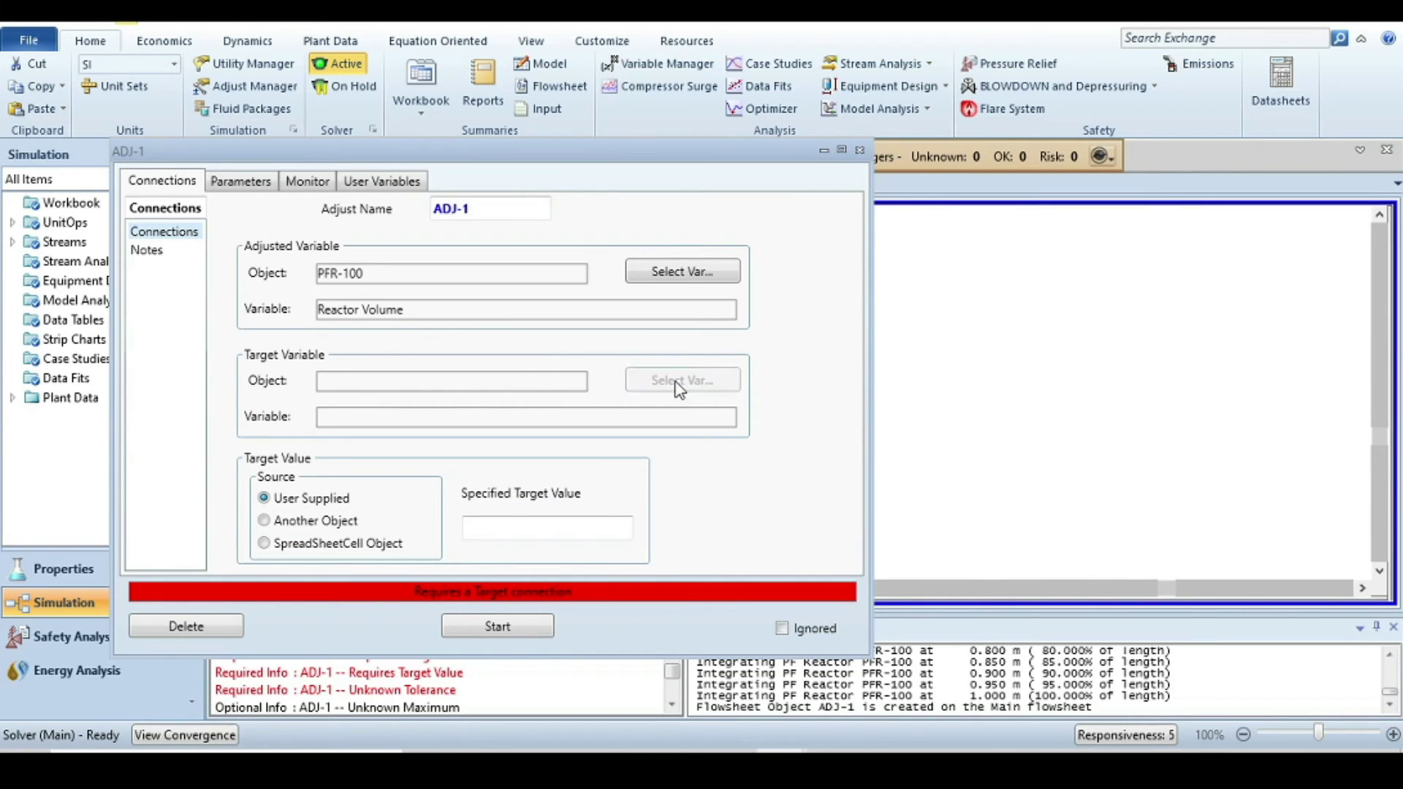
pyautogui.click(579, 283)
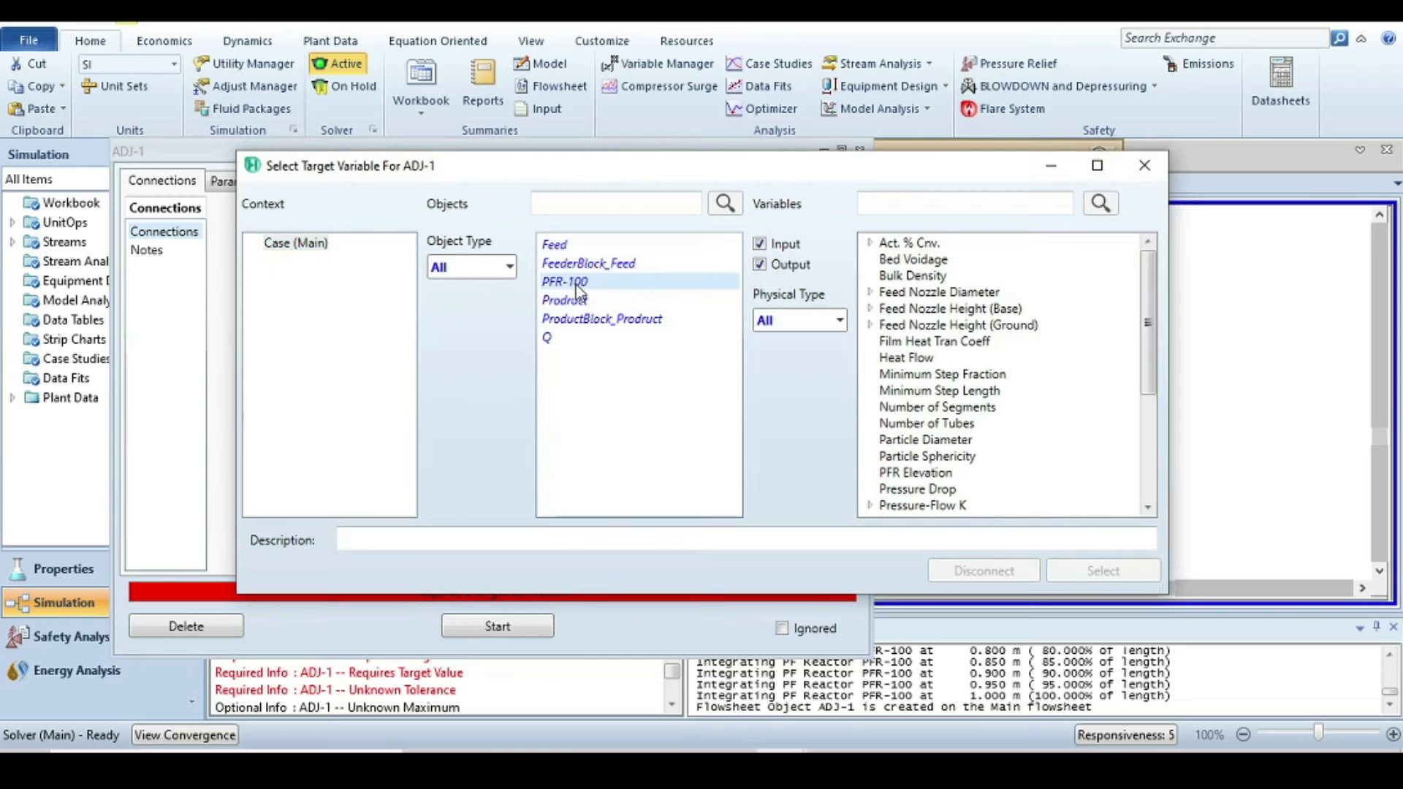
pyautogui.click(870, 242)
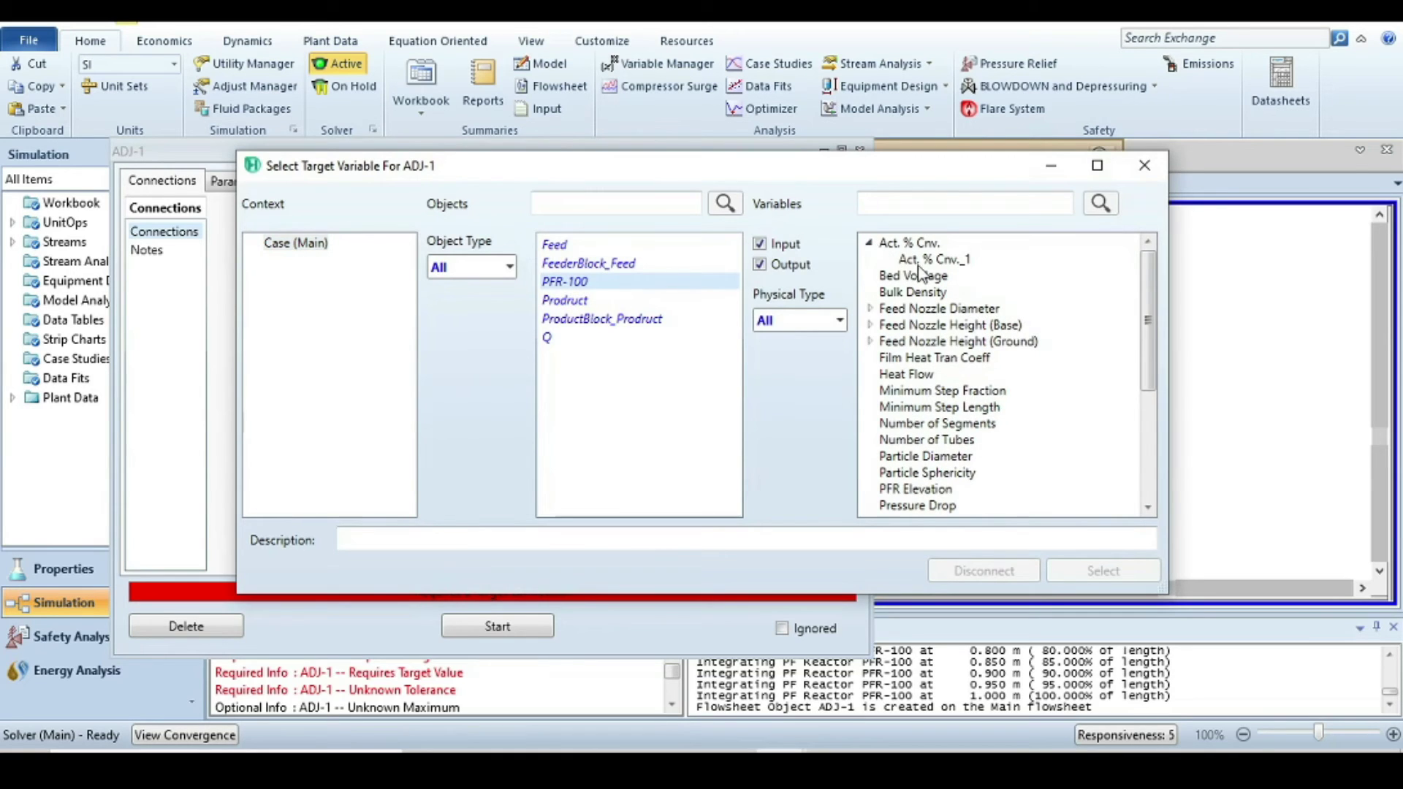
pyautogui.click(933, 260)
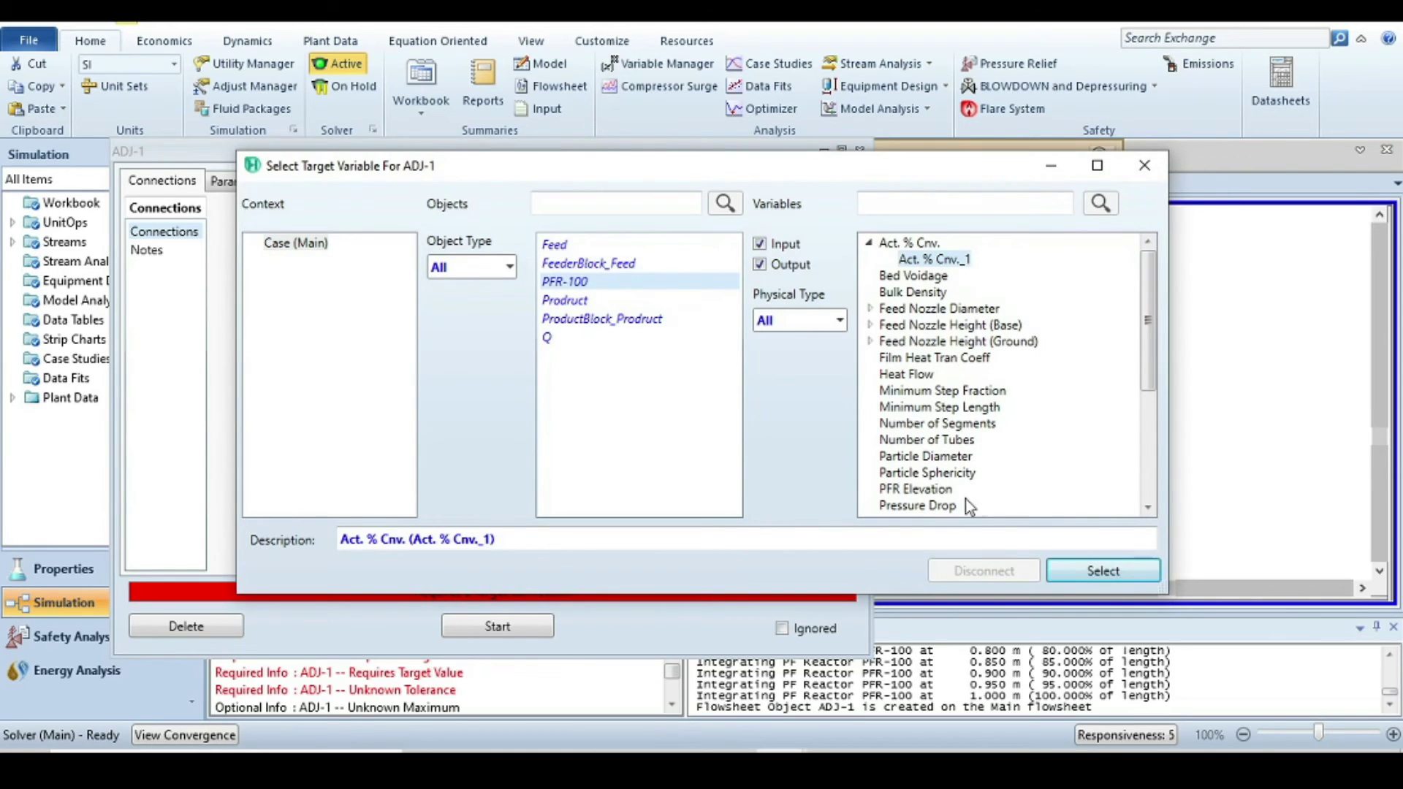
pyautogui.click(1103, 571)
pyautogui.click(498, 526)
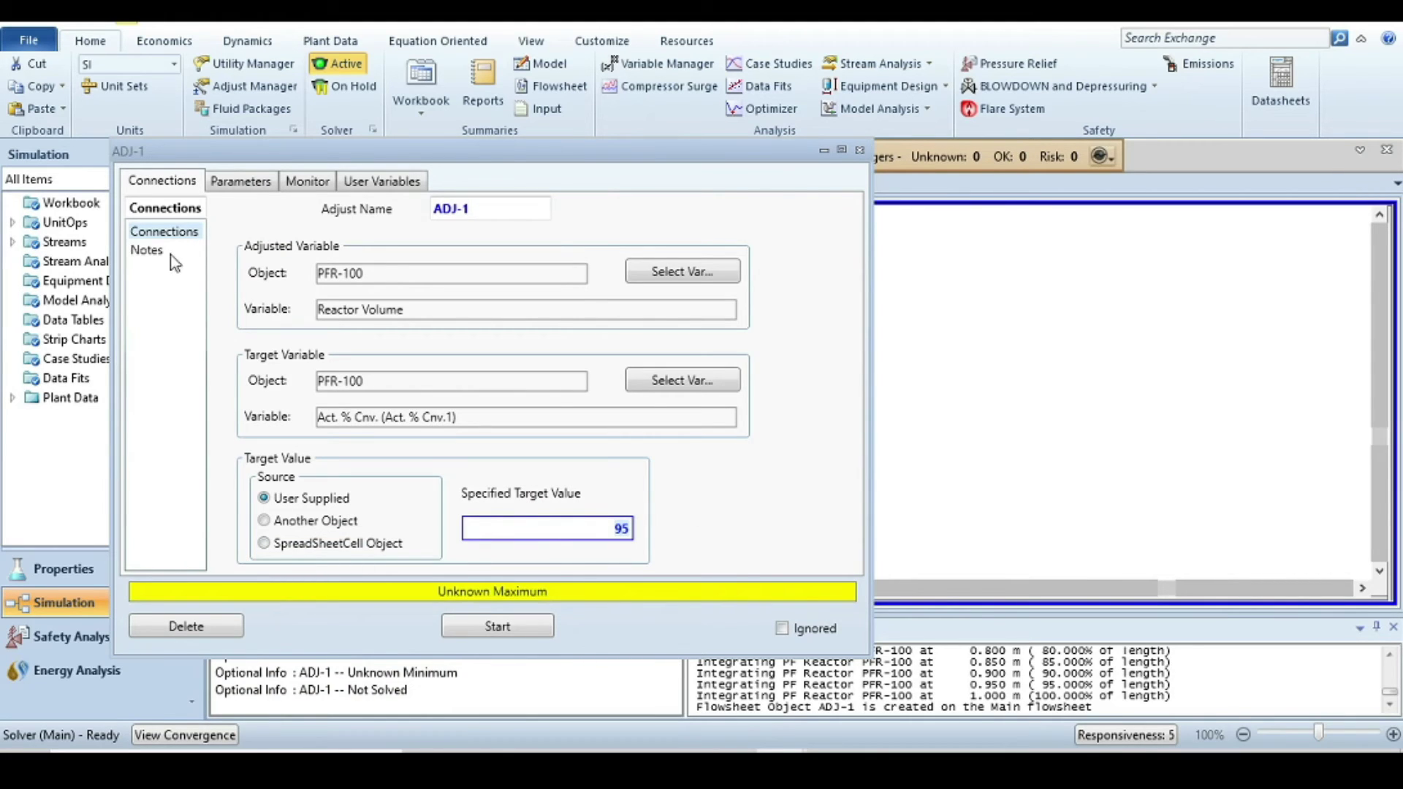
# Step: Set the step size in ADJ-1's solver parameters to 0.1 m3
pyautogui.click(245, 184)
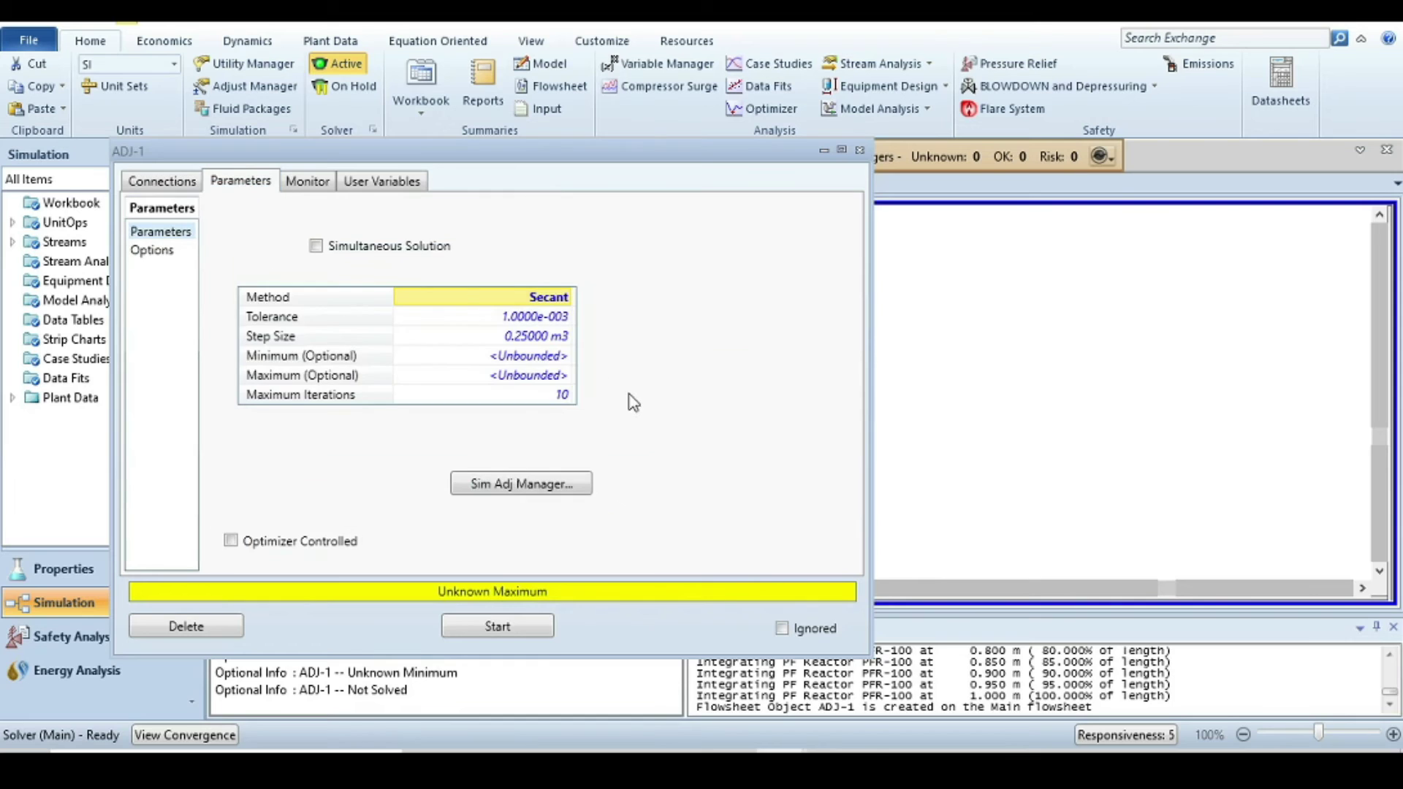
pyautogui.click(543, 338)
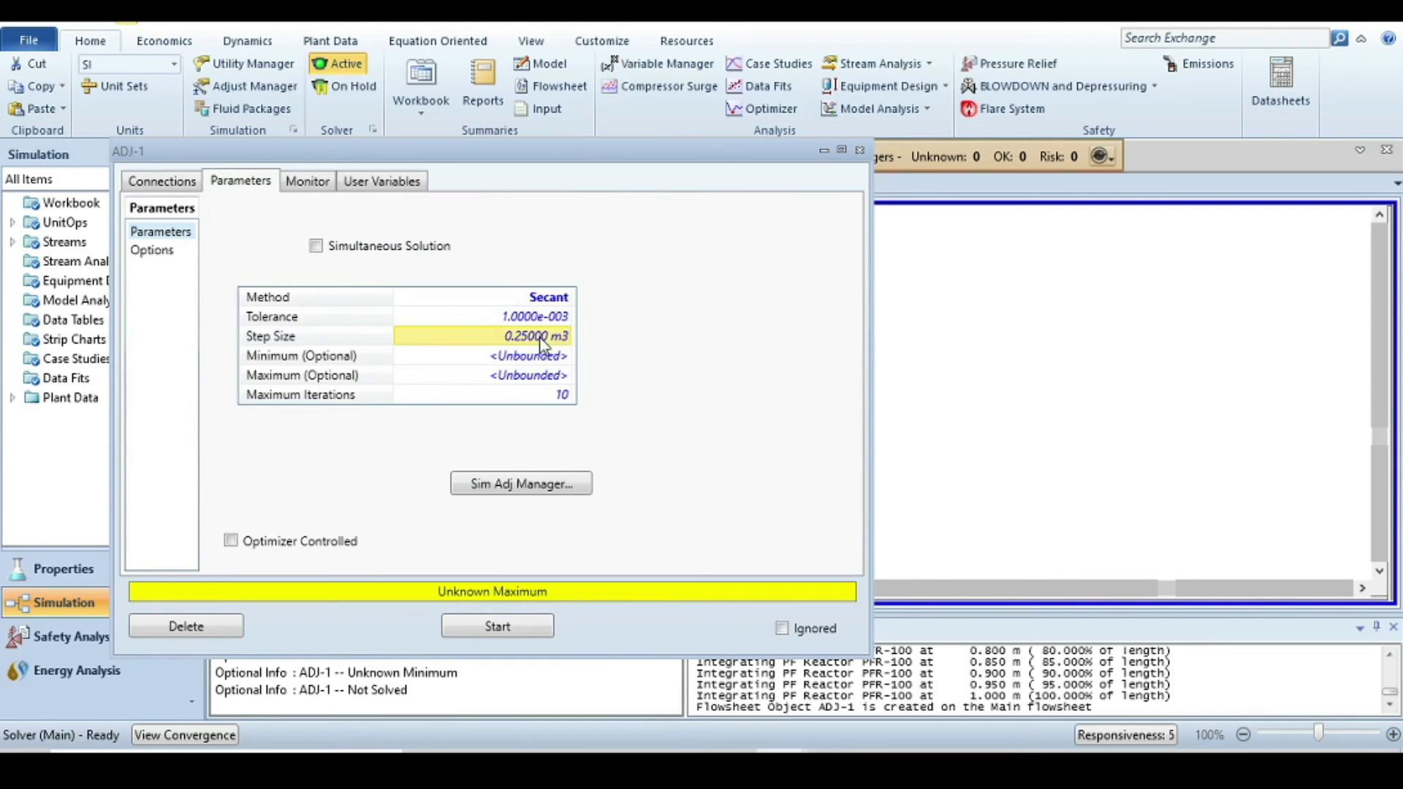
pyautogui.write('0')
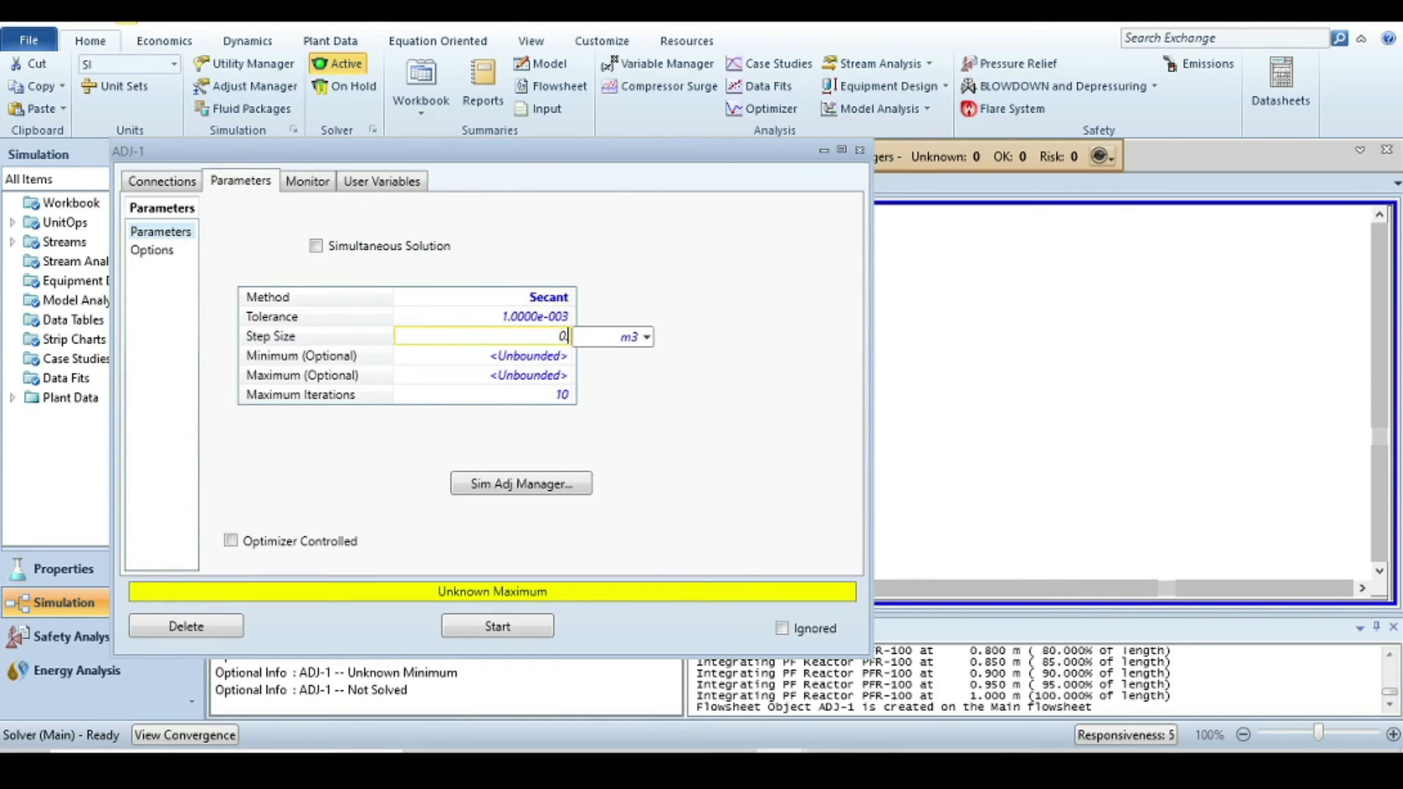
pyautogui.write('.1')
pyautogui.press('Return')
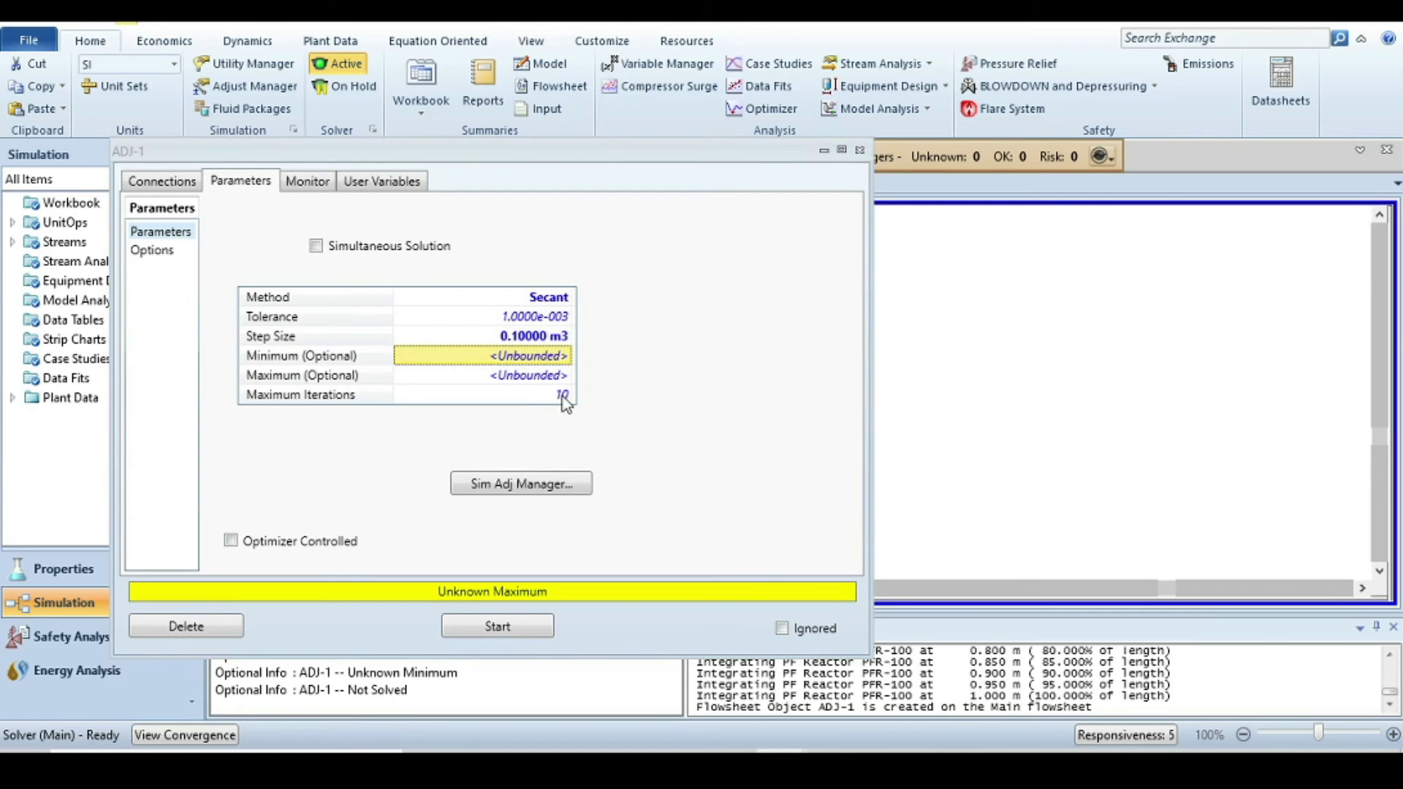
# Step: Set ADJ-1's maximum iterations to 1000, start the adjust calculation and close the block
pyautogui.click(562, 396)
pyautogui.write('10')
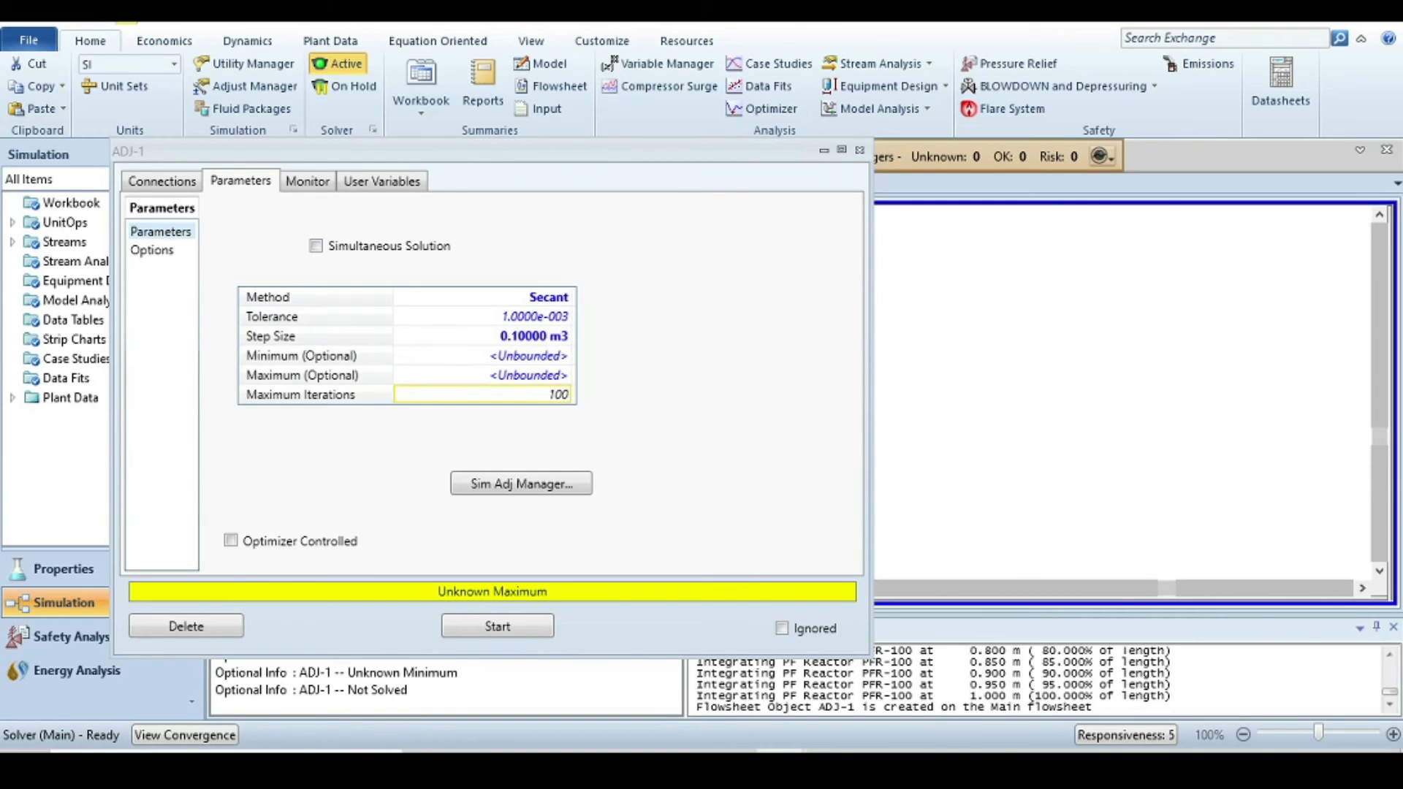
pyautogui.press('Return')
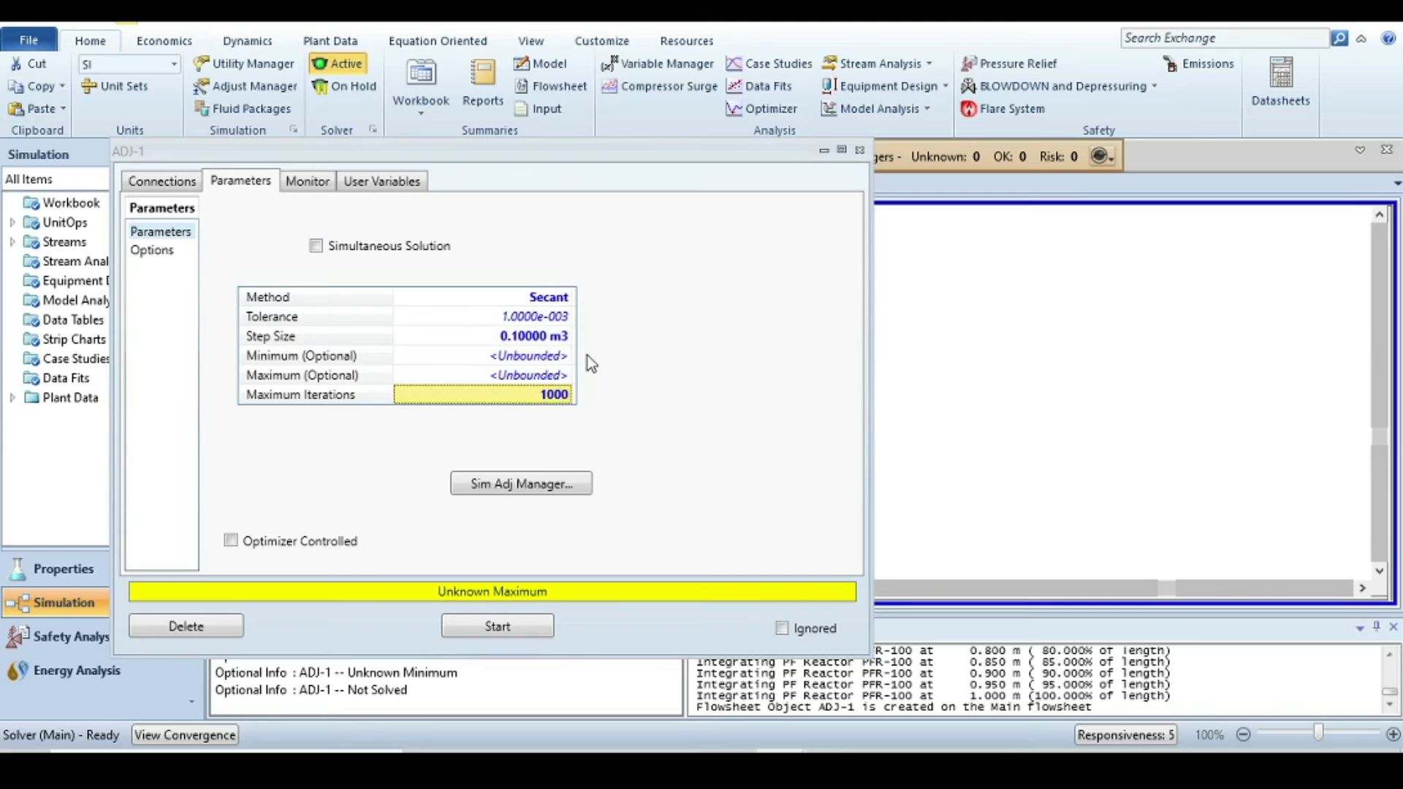
pyautogui.click(497, 626)
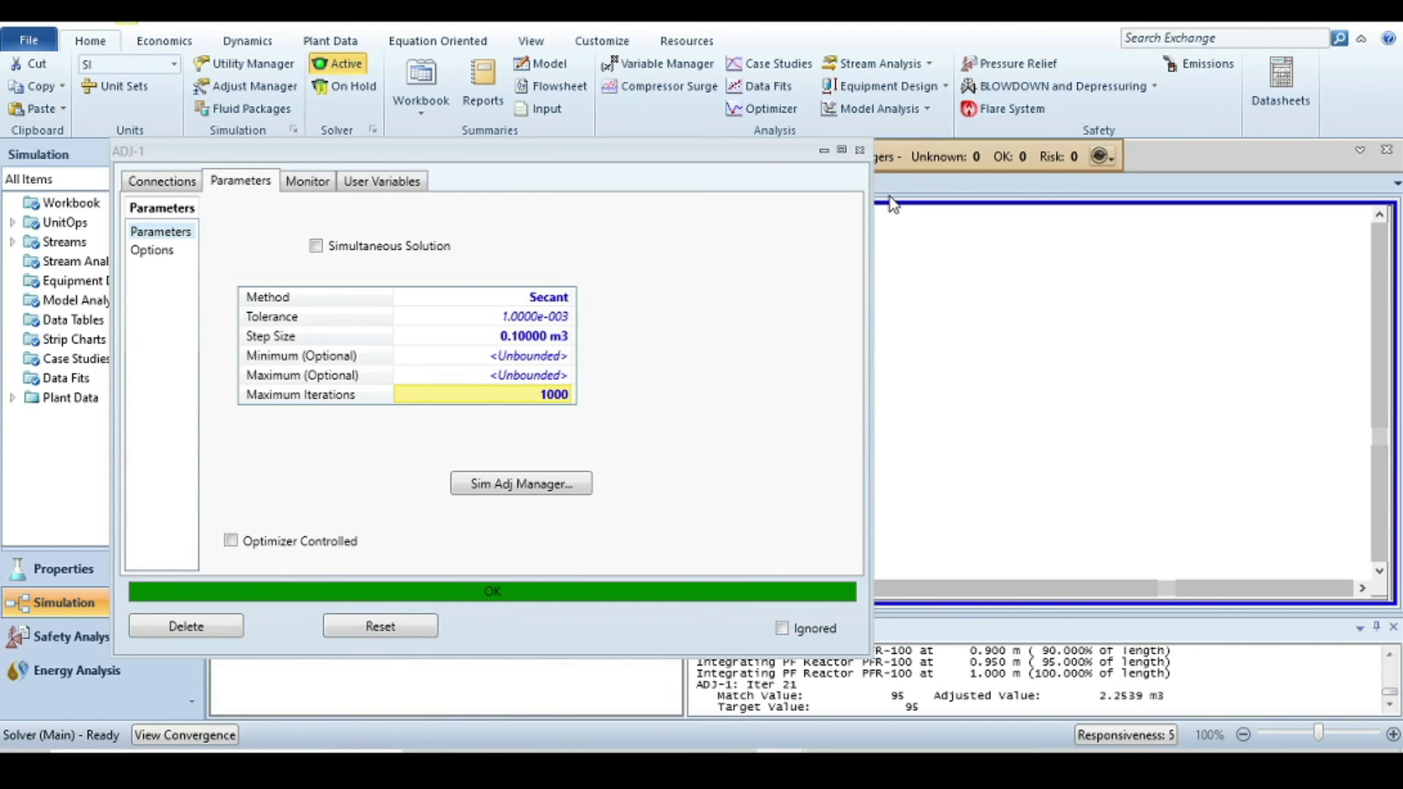
pyautogui.click(862, 151)
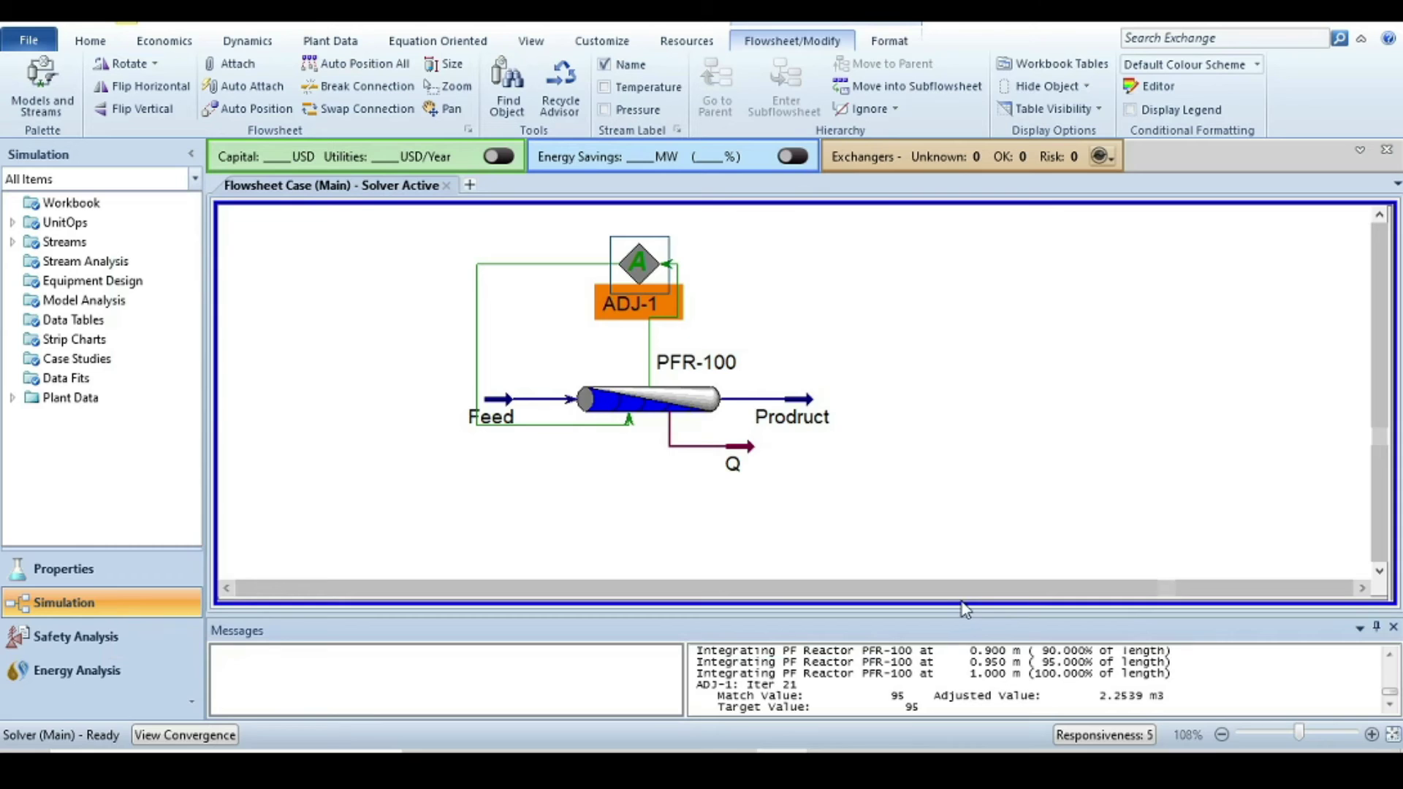
# Step: Check the Product stream's conditions and the mole fractions of cis2-Butene and tr2-Butene
pyautogui.moveTo(669, 404)
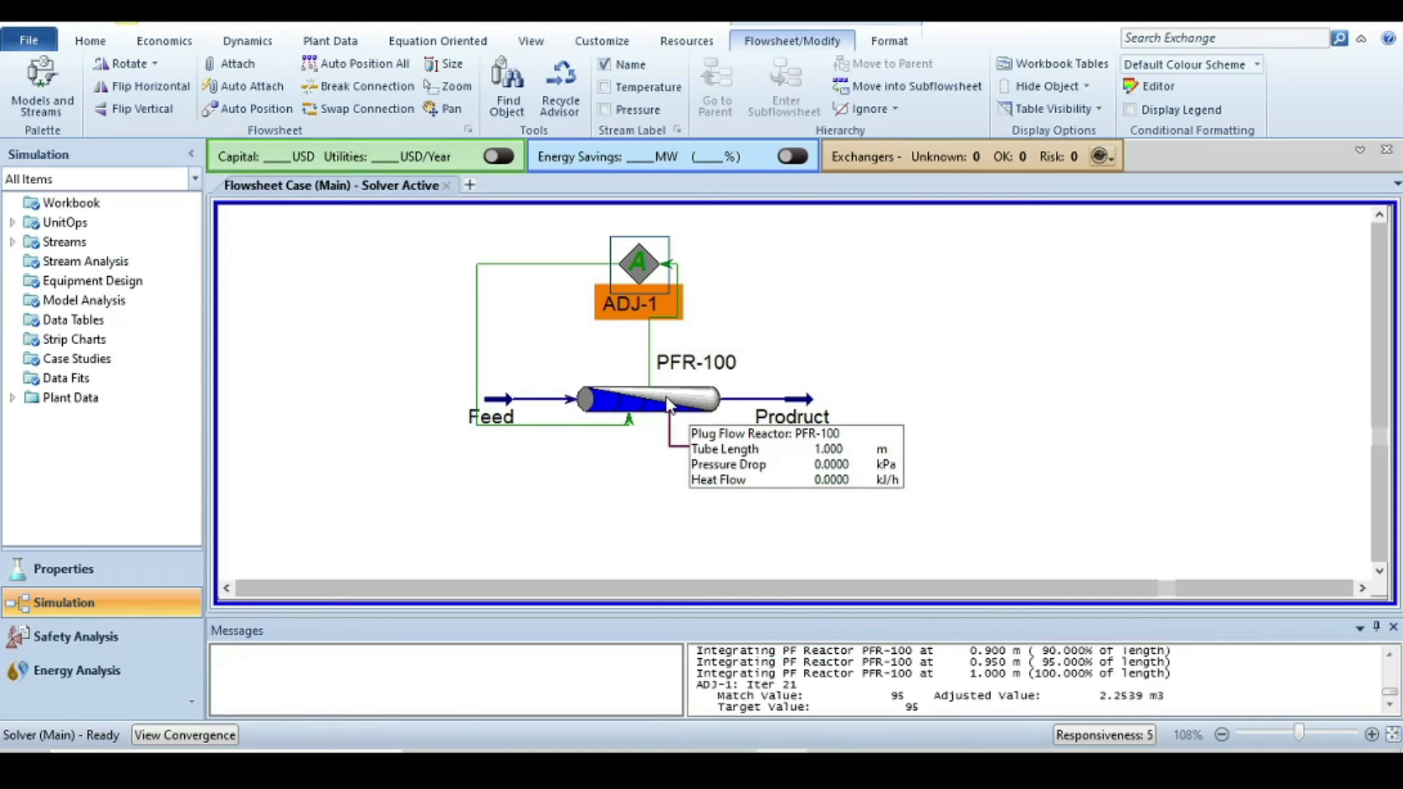
pyautogui.doubleClick(801, 400)
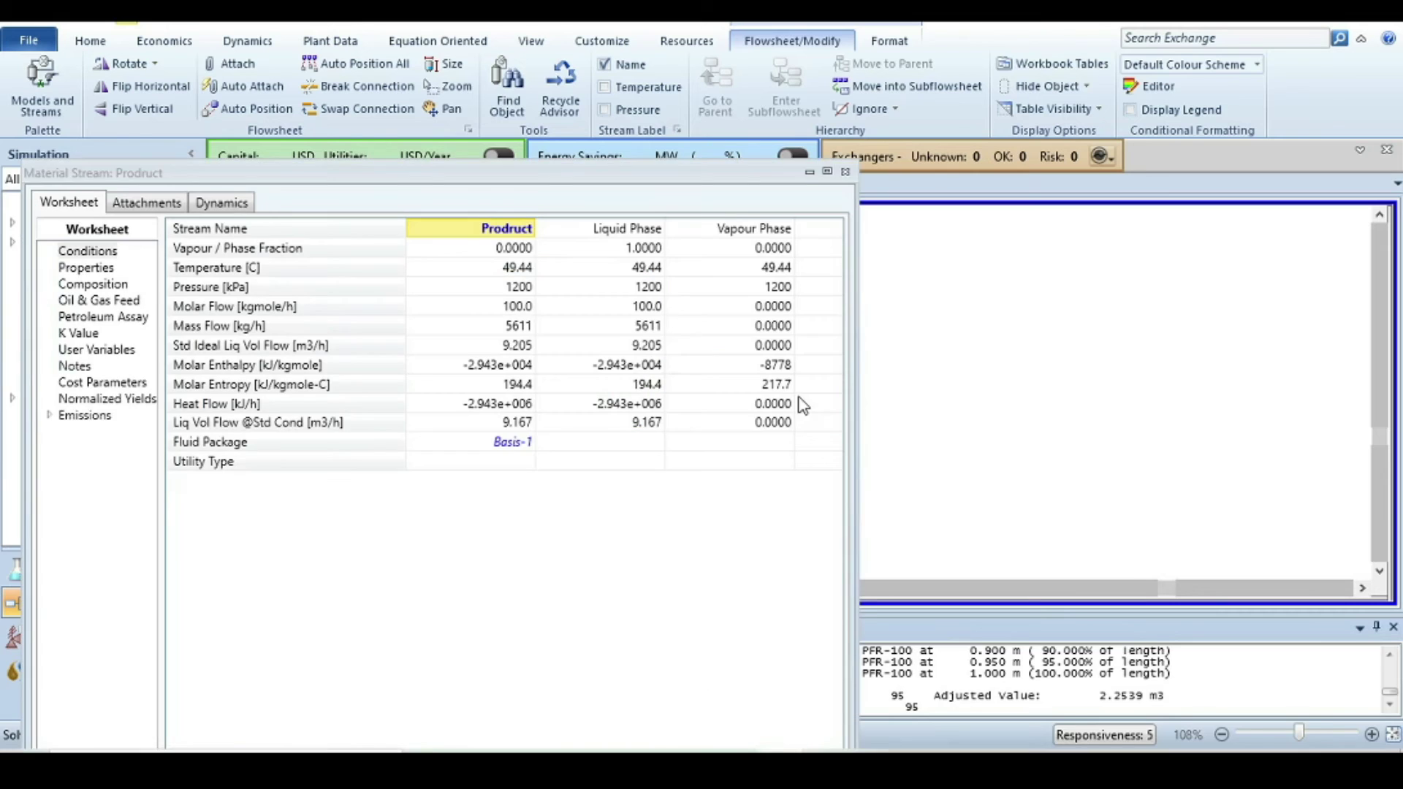
pyautogui.click(93, 285)
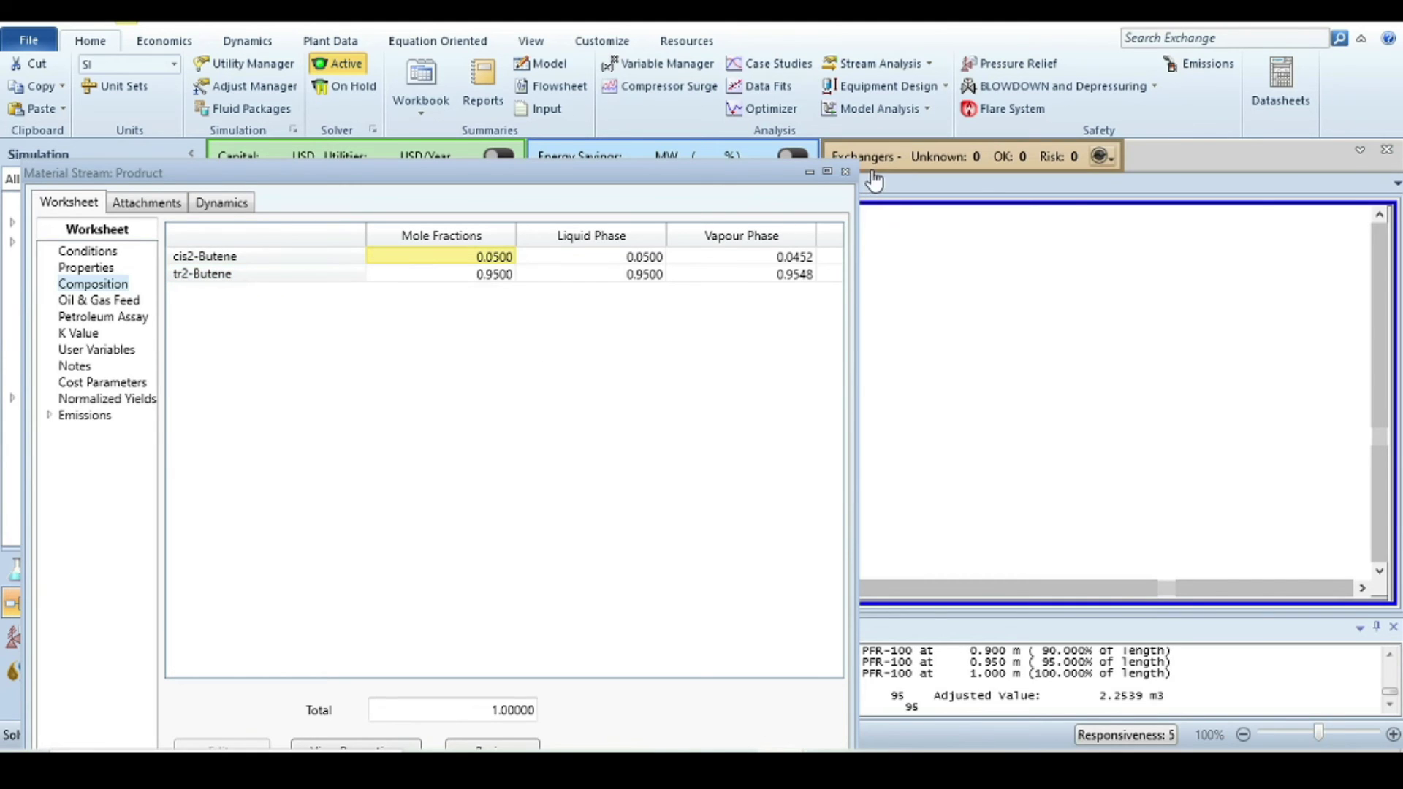
pyautogui.click(845, 171)
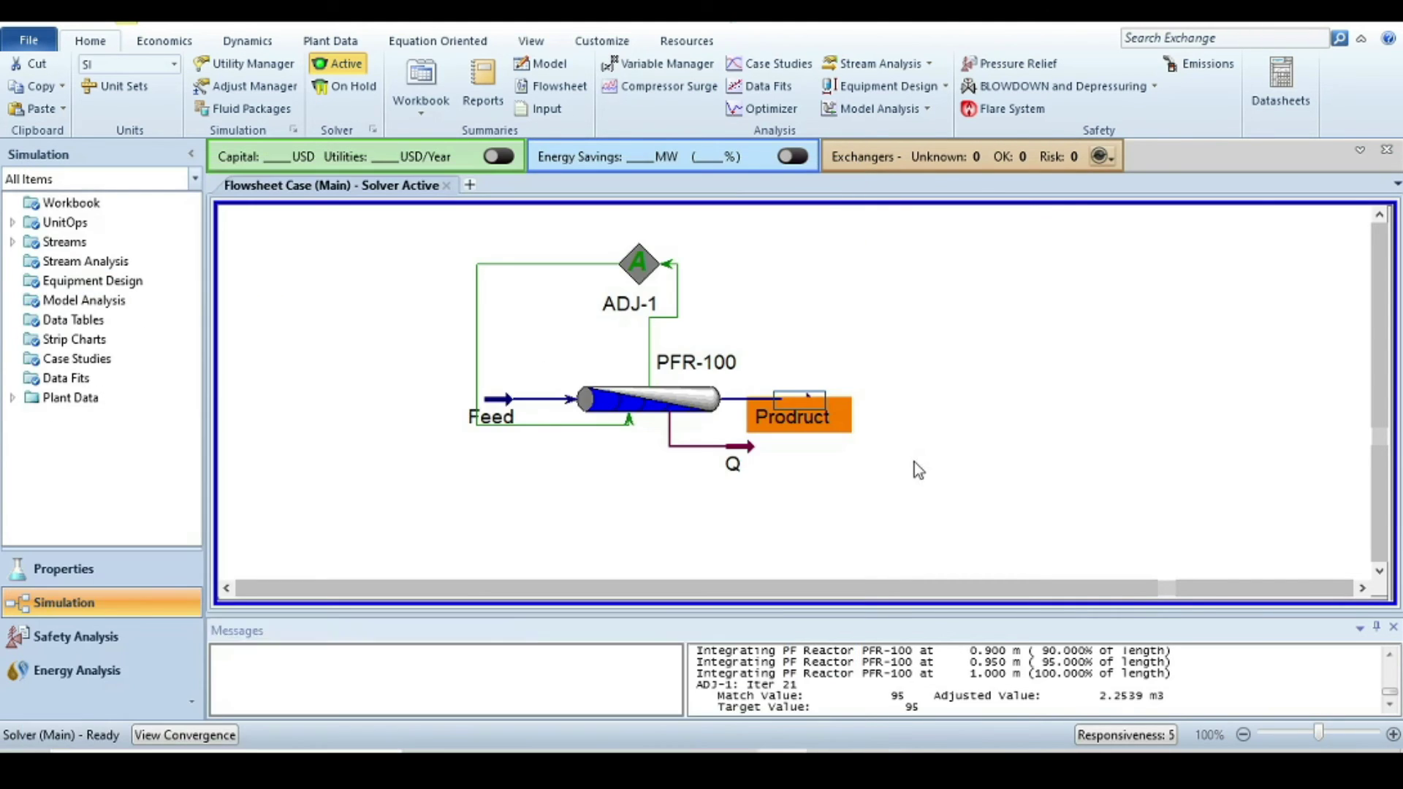
# Step: Examine PFR-100's tube dimensions and total volume in its sizing data
pyautogui.doubleClick(623, 395)
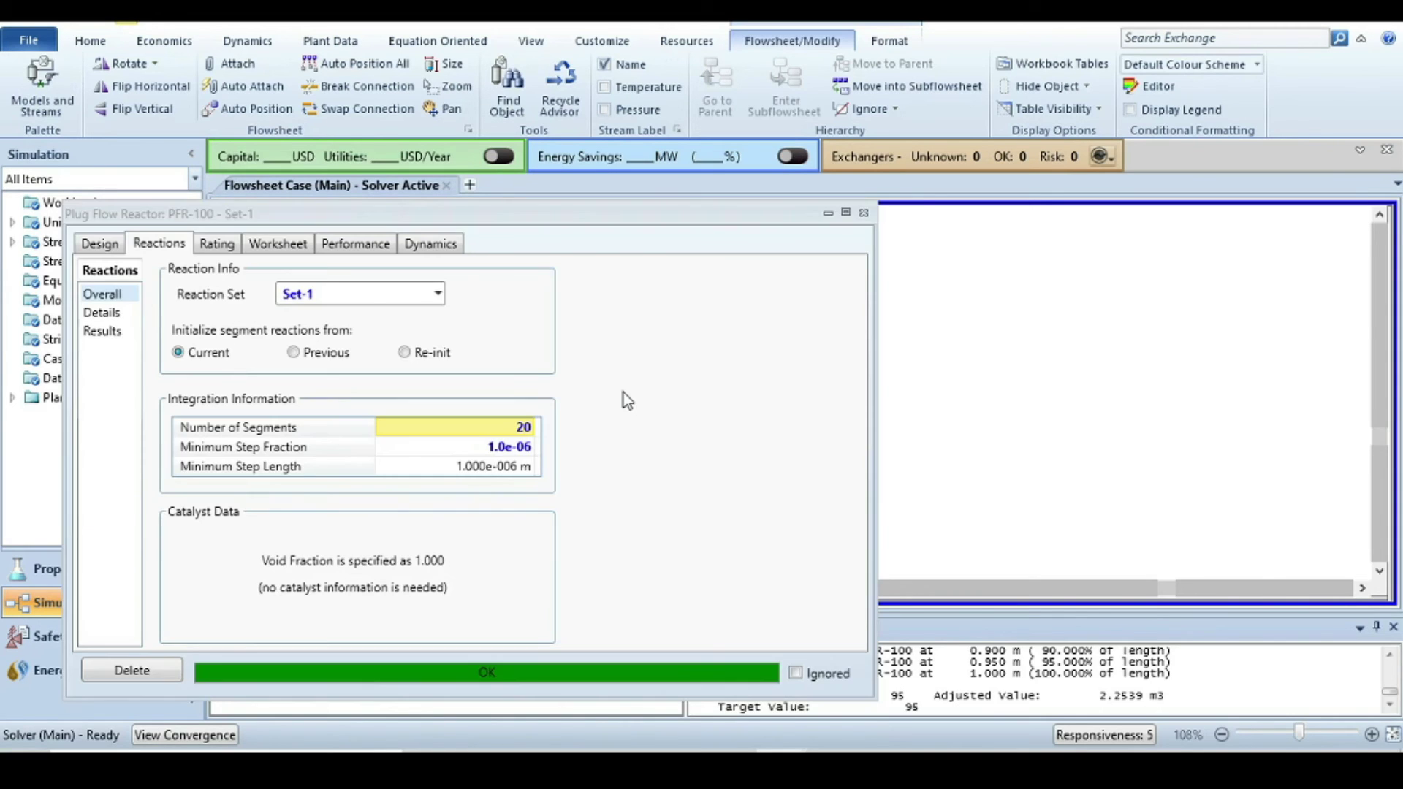
pyautogui.click(216, 242)
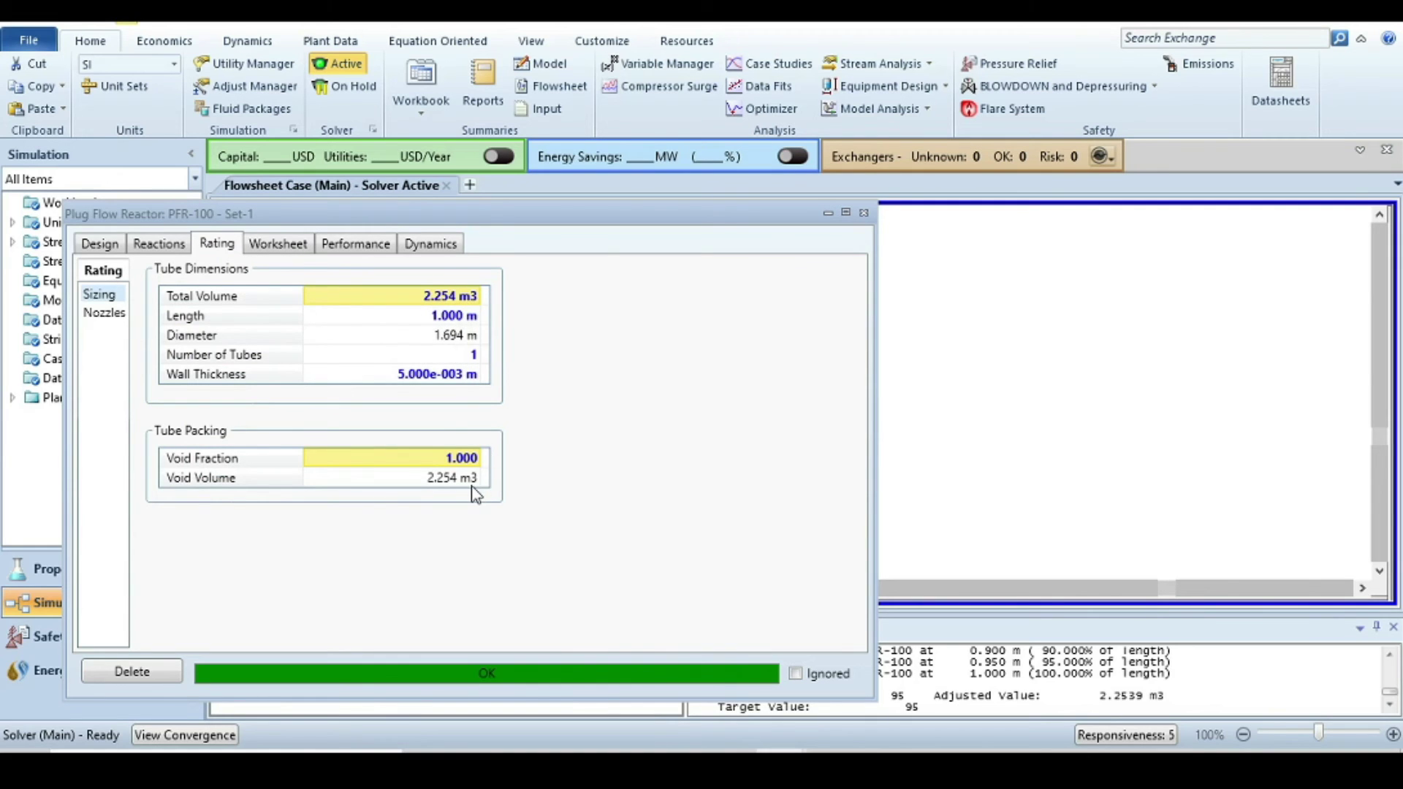
pyautogui.moveTo(568, 219); pyautogui.dragTo(658, 109)
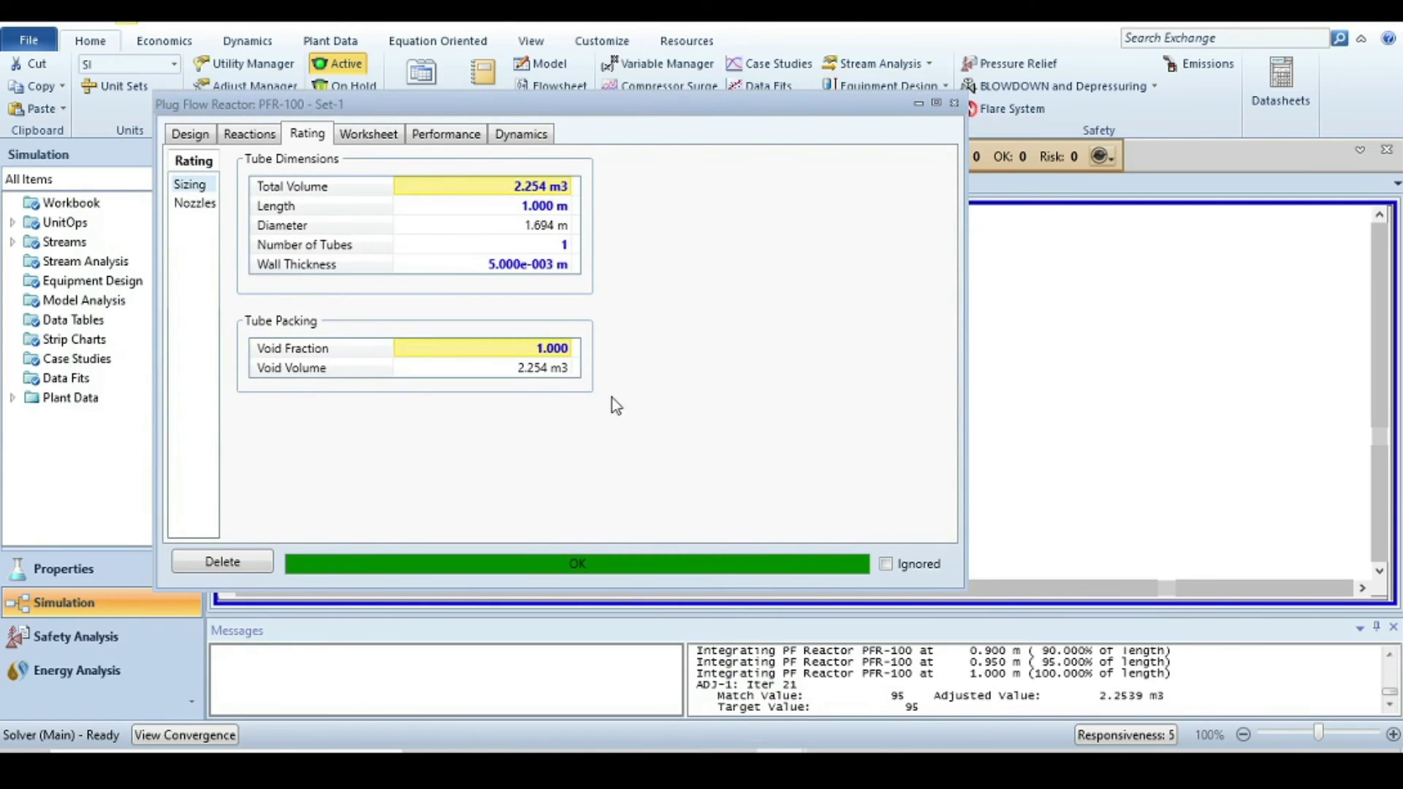
# Step: Open the plot of PFR-100's composition profiles on a mole fraction basis
pyautogui.click(447, 136)
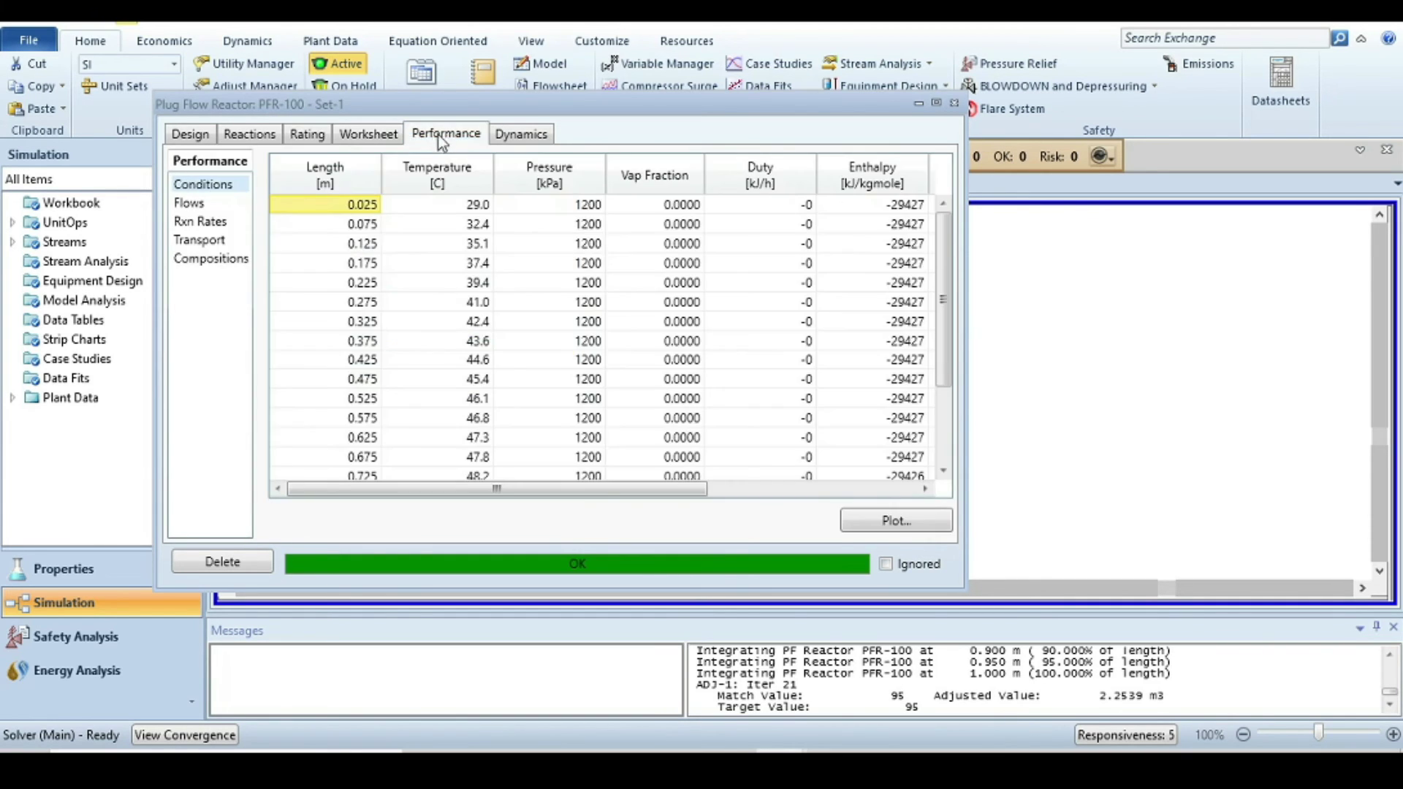
pyautogui.click(198, 265)
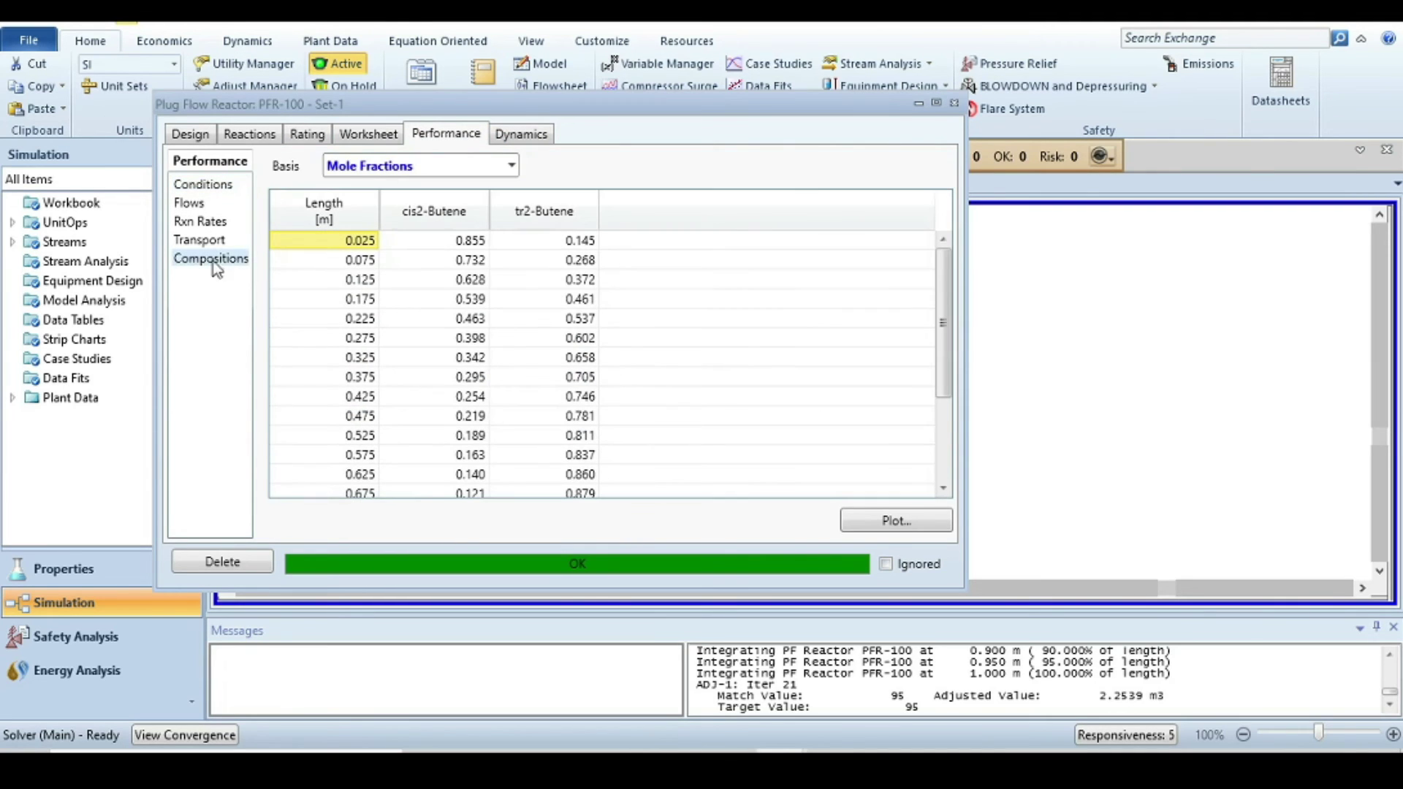
pyautogui.click(888, 523)
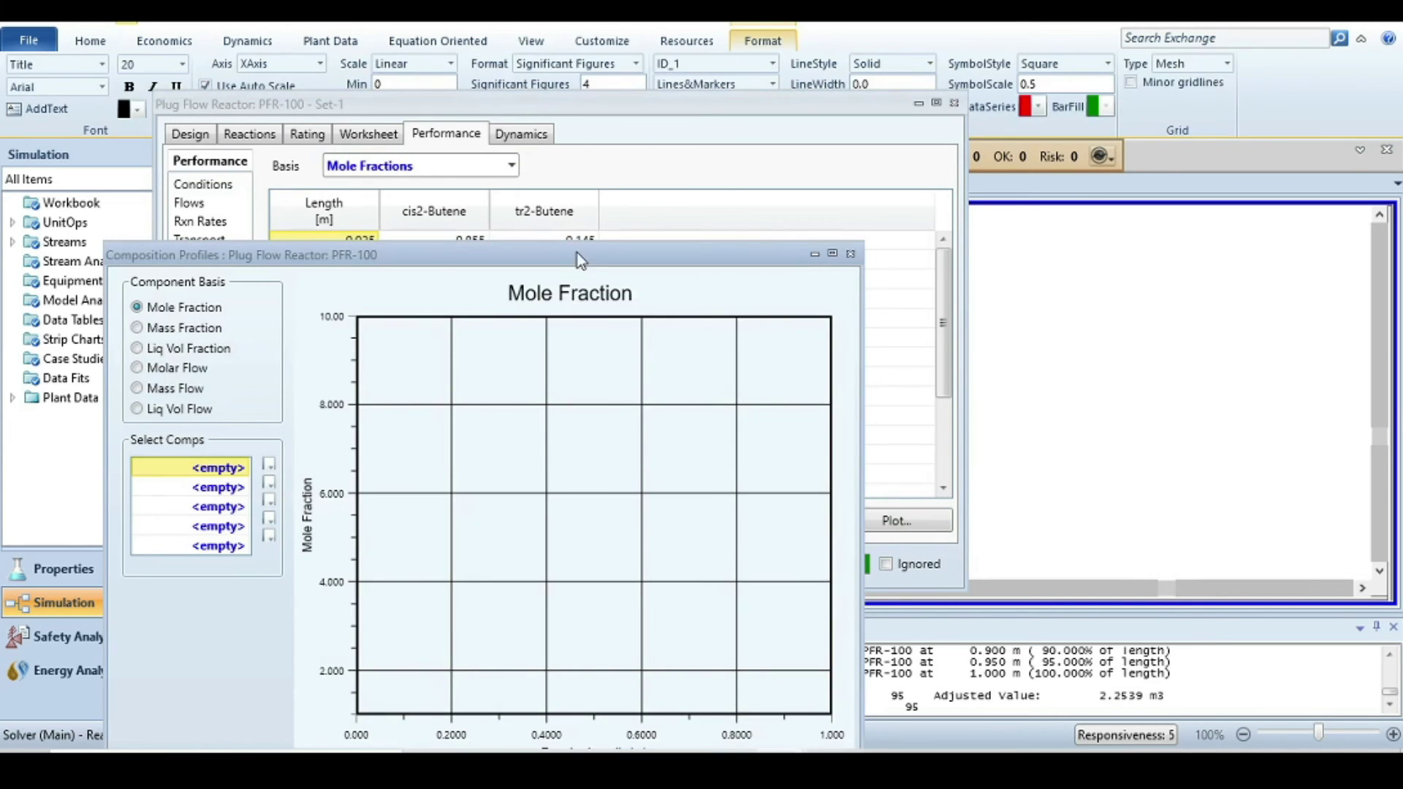
pyautogui.moveTo(569, 260); pyautogui.dragTo(723, 75)
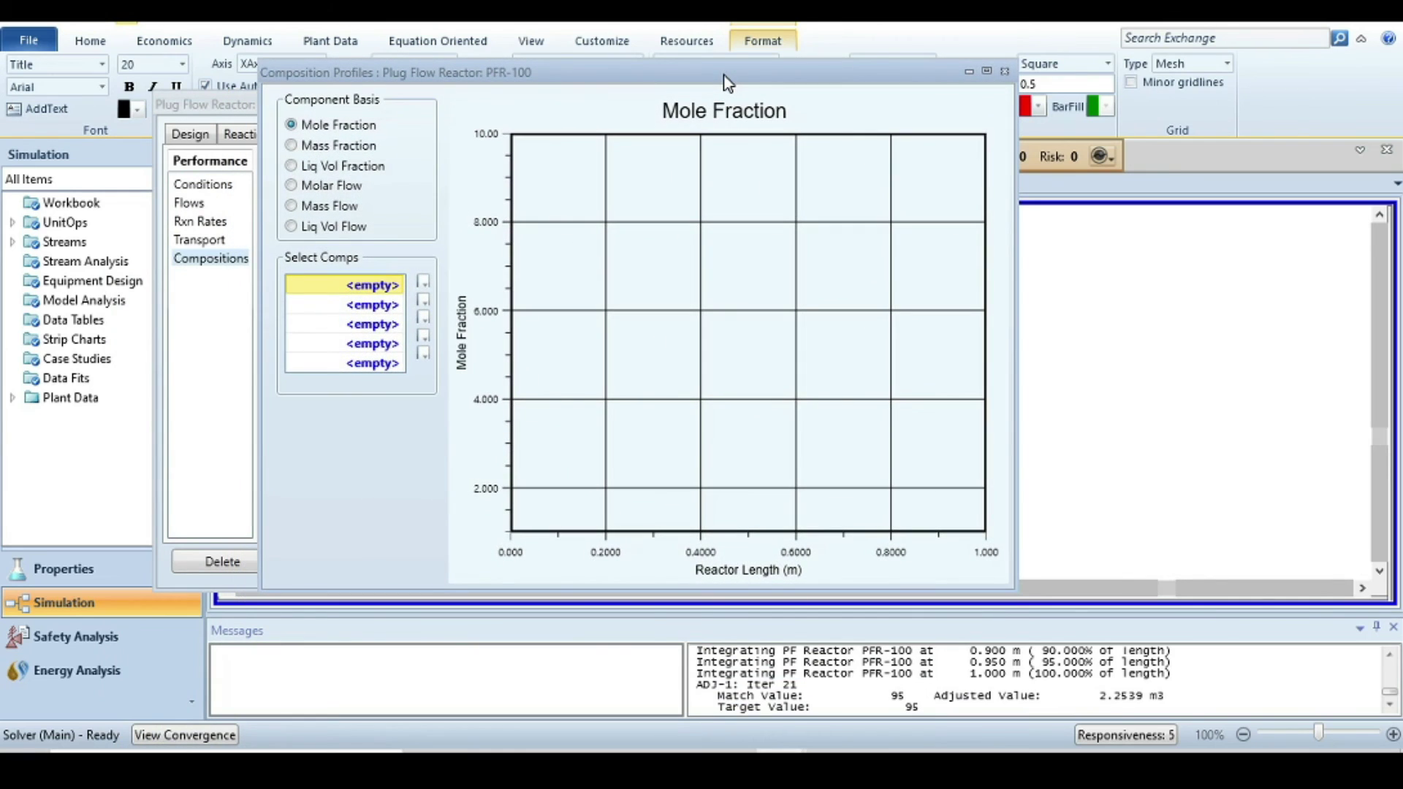
pyautogui.click(423, 283)
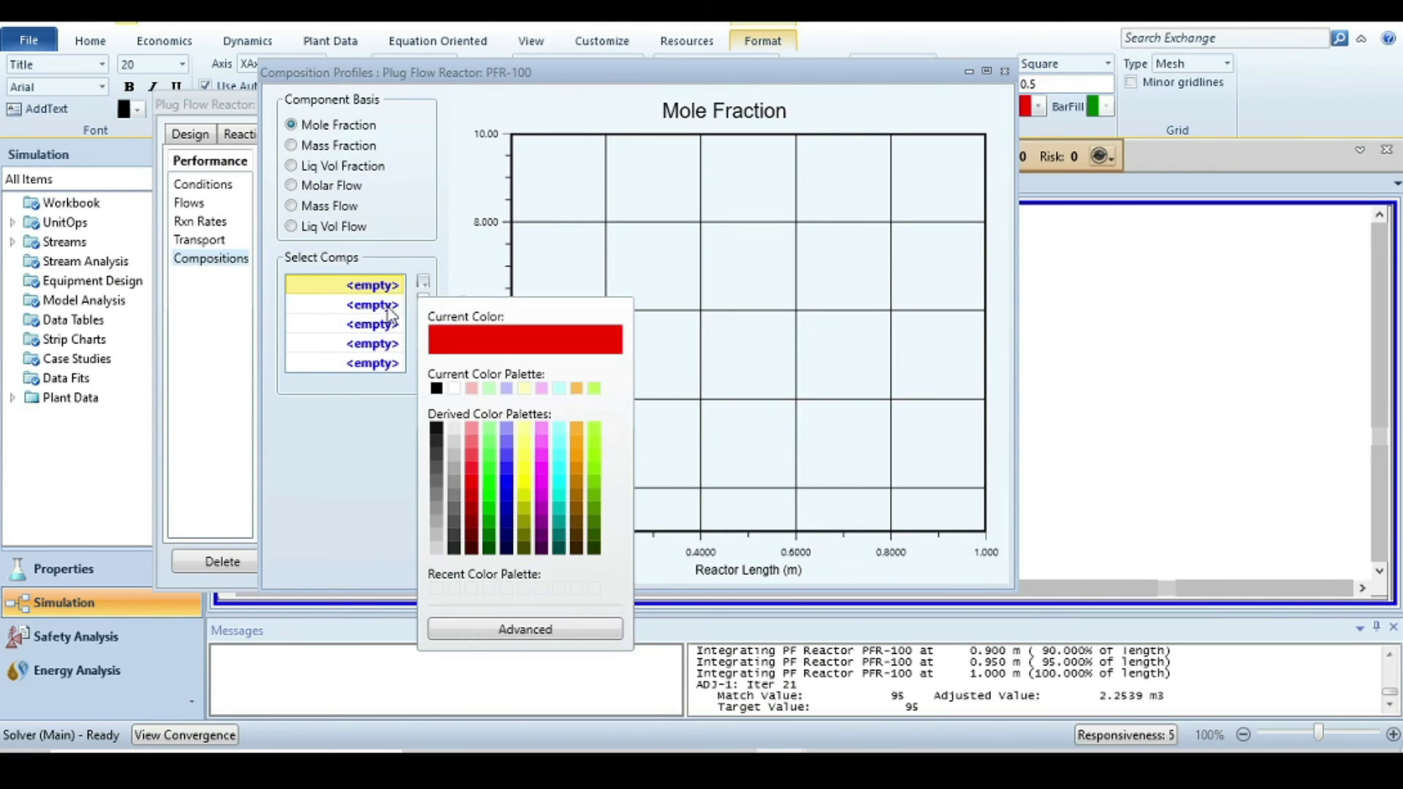
pyautogui.click(437, 387)
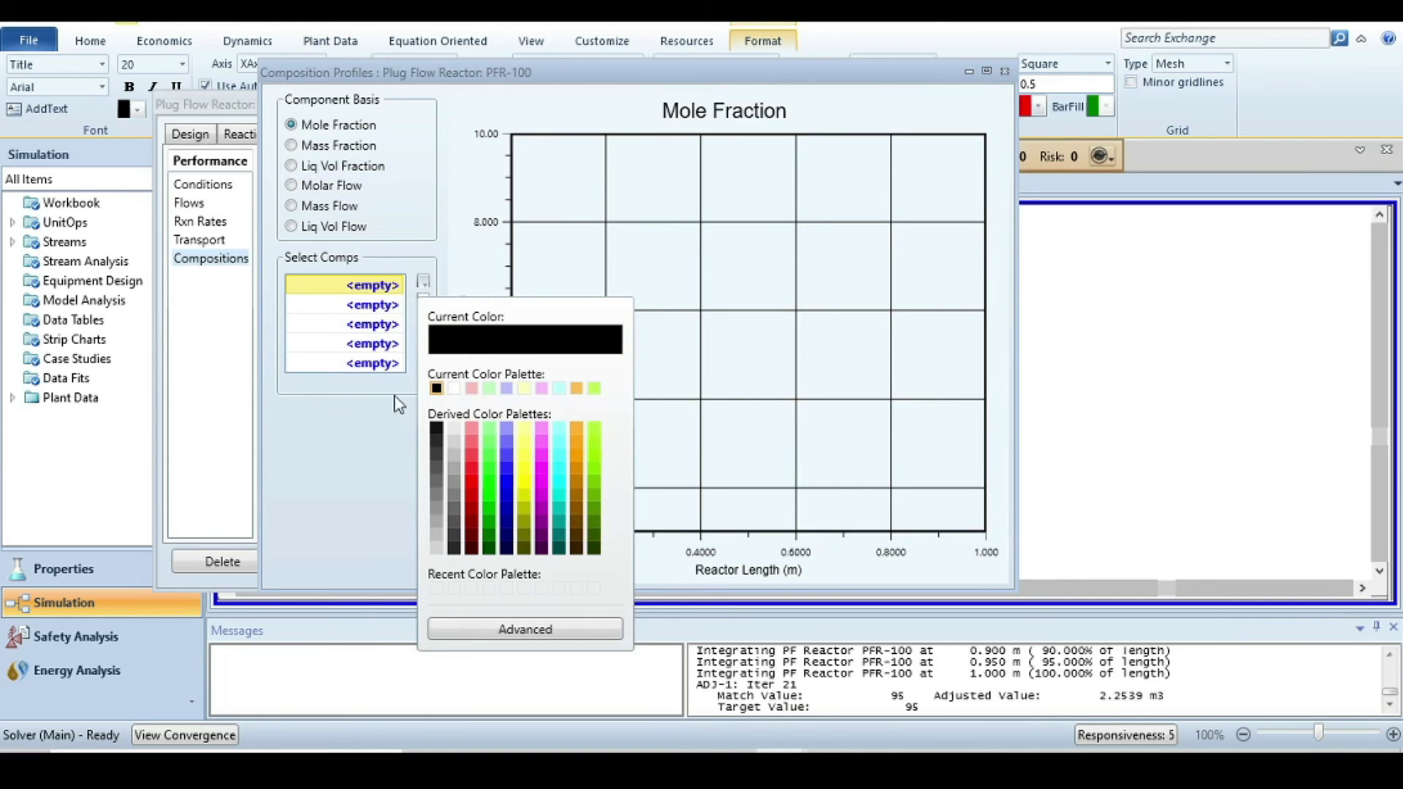
pyautogui.click(432, 342)
# Step: Plot the cis2-Butene and tr2-Butene mole fractions along the reactor length and move the plot window aside
pyautogui.click(398, 283)
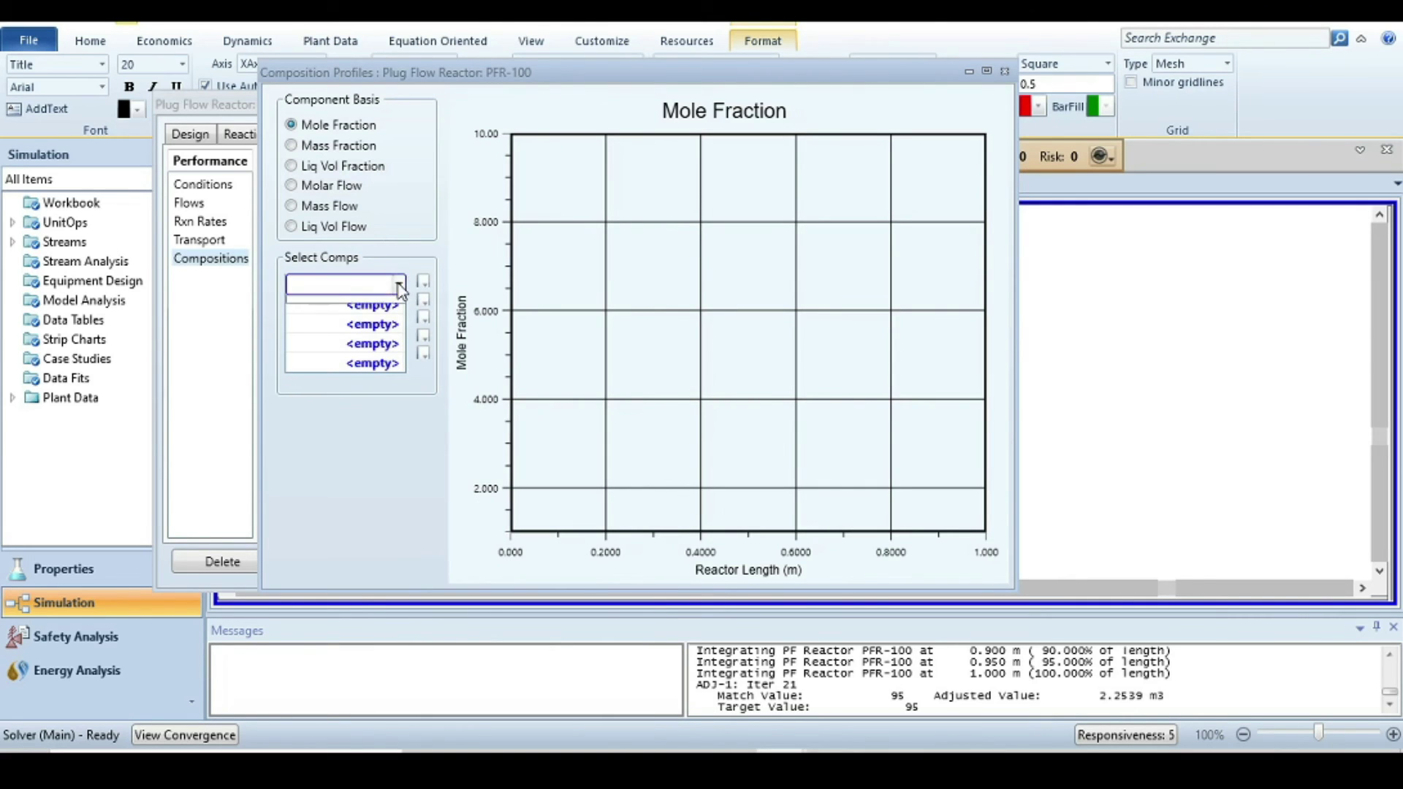
pyautogui.click(355, 308)
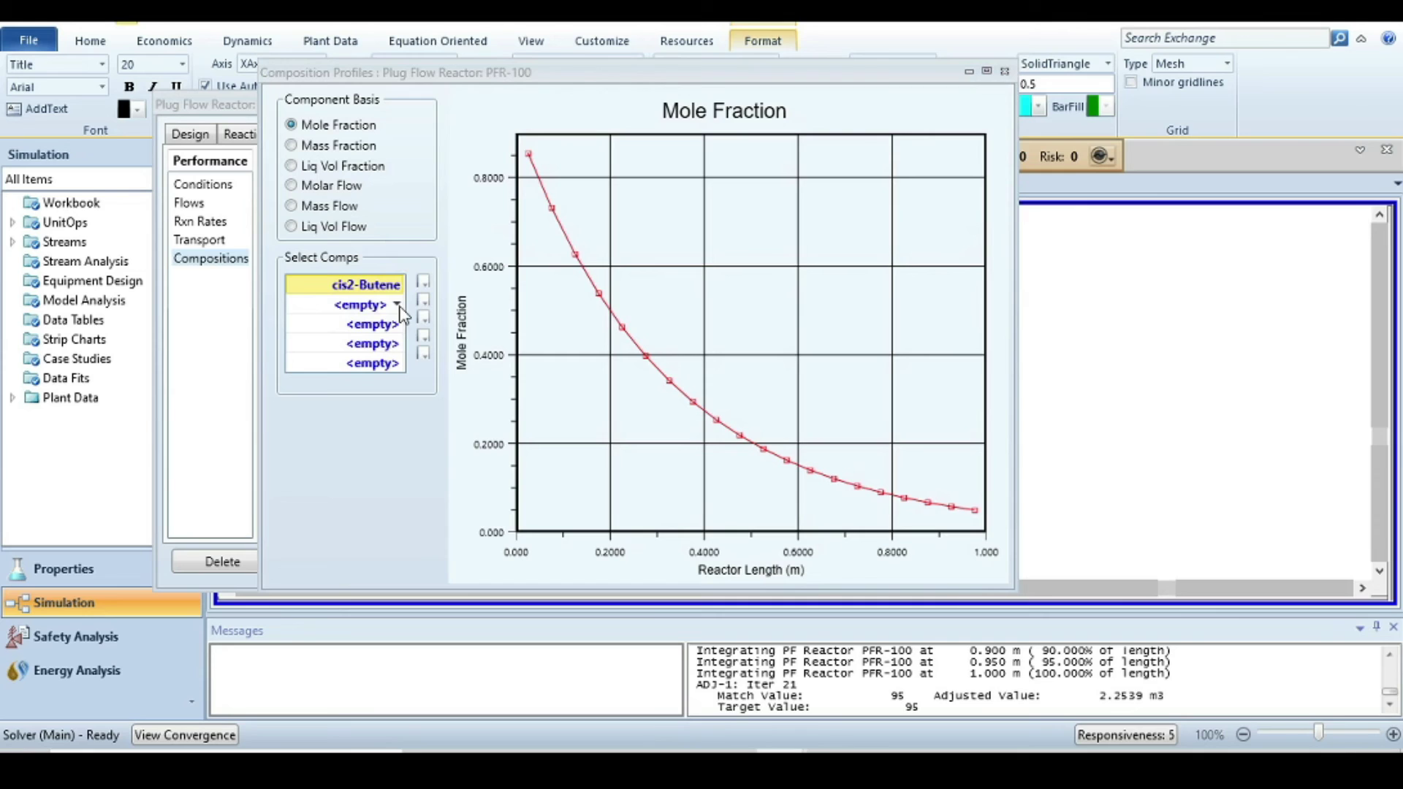
pyautogui.click(397, 305)
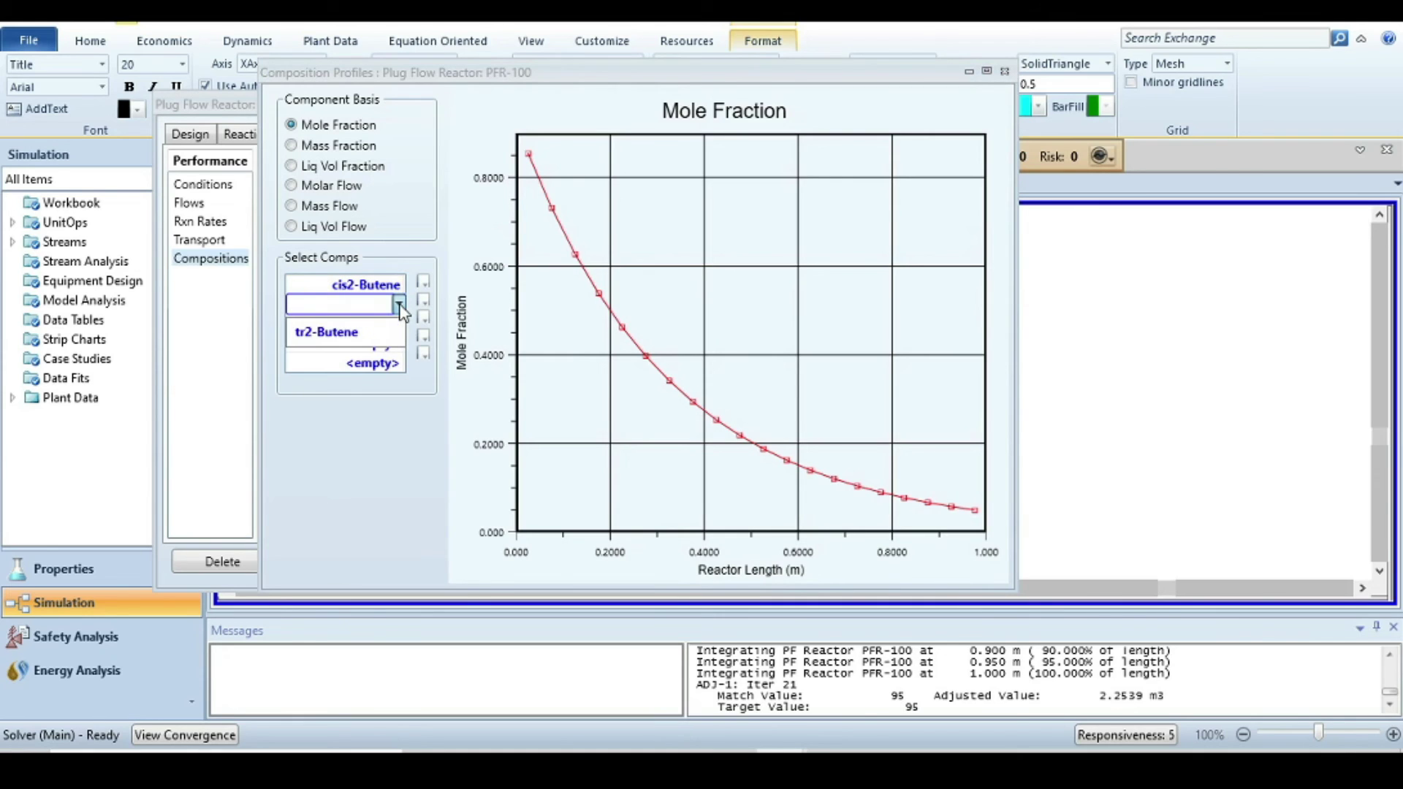
pyautogui.click(327, 342)
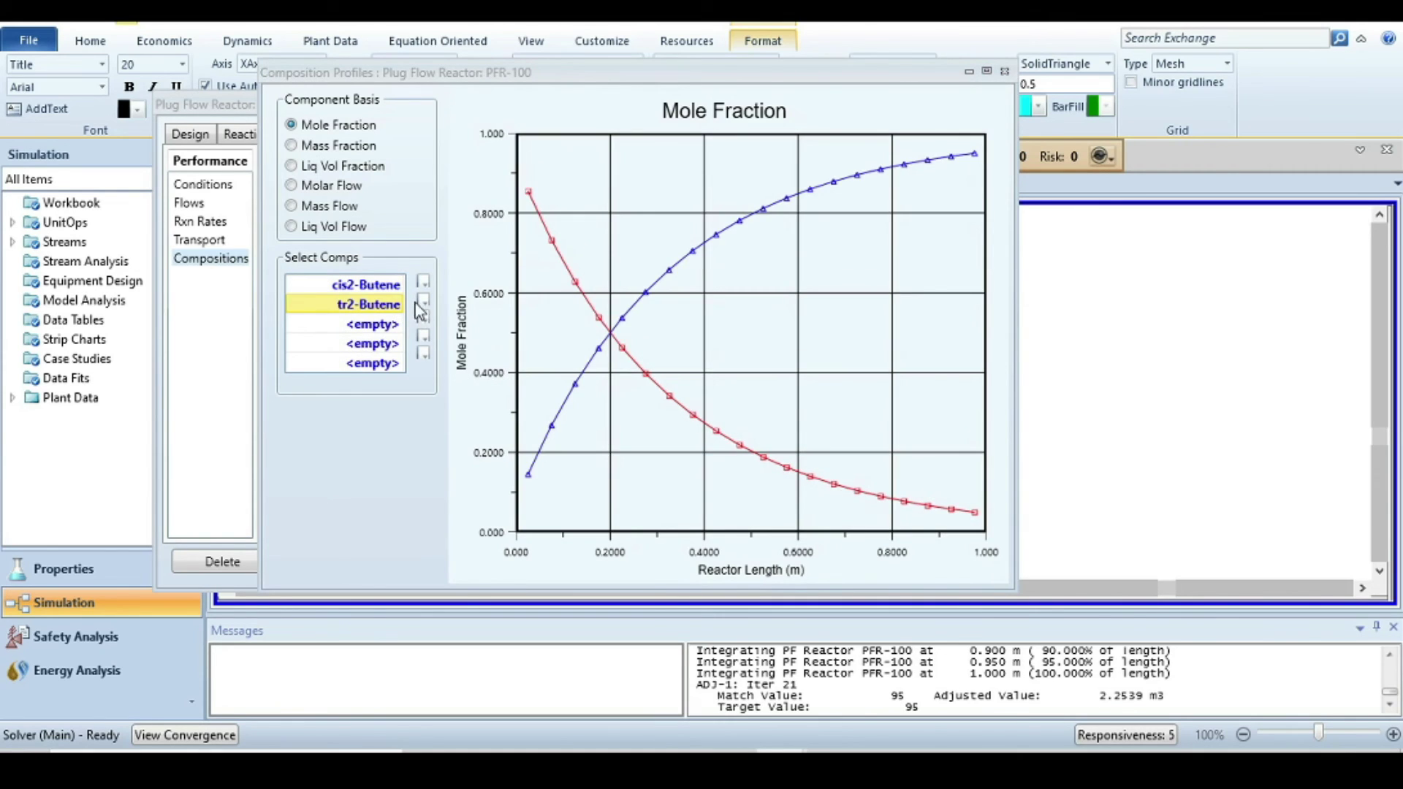
pyautogui.moveTo(585, 363)
pyautogui.moveTo(525, 195)
pyautogui.moveTo(873, 80); pyautogui.dragTo(1141, 69)
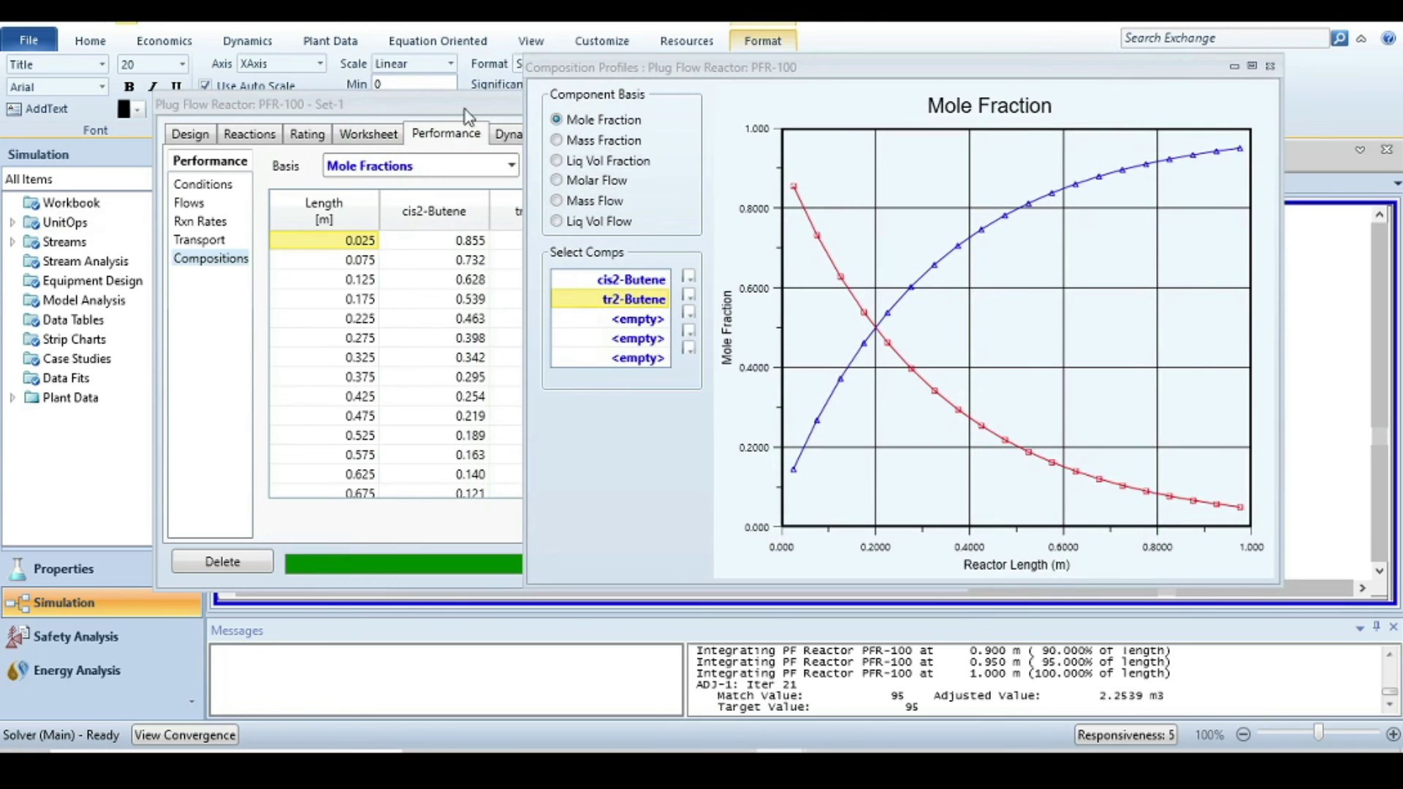
# Step: Show PFR-100's performance results as Reaction Rates and open the reaction rate profile plot
pyautogui.click(414, 122)
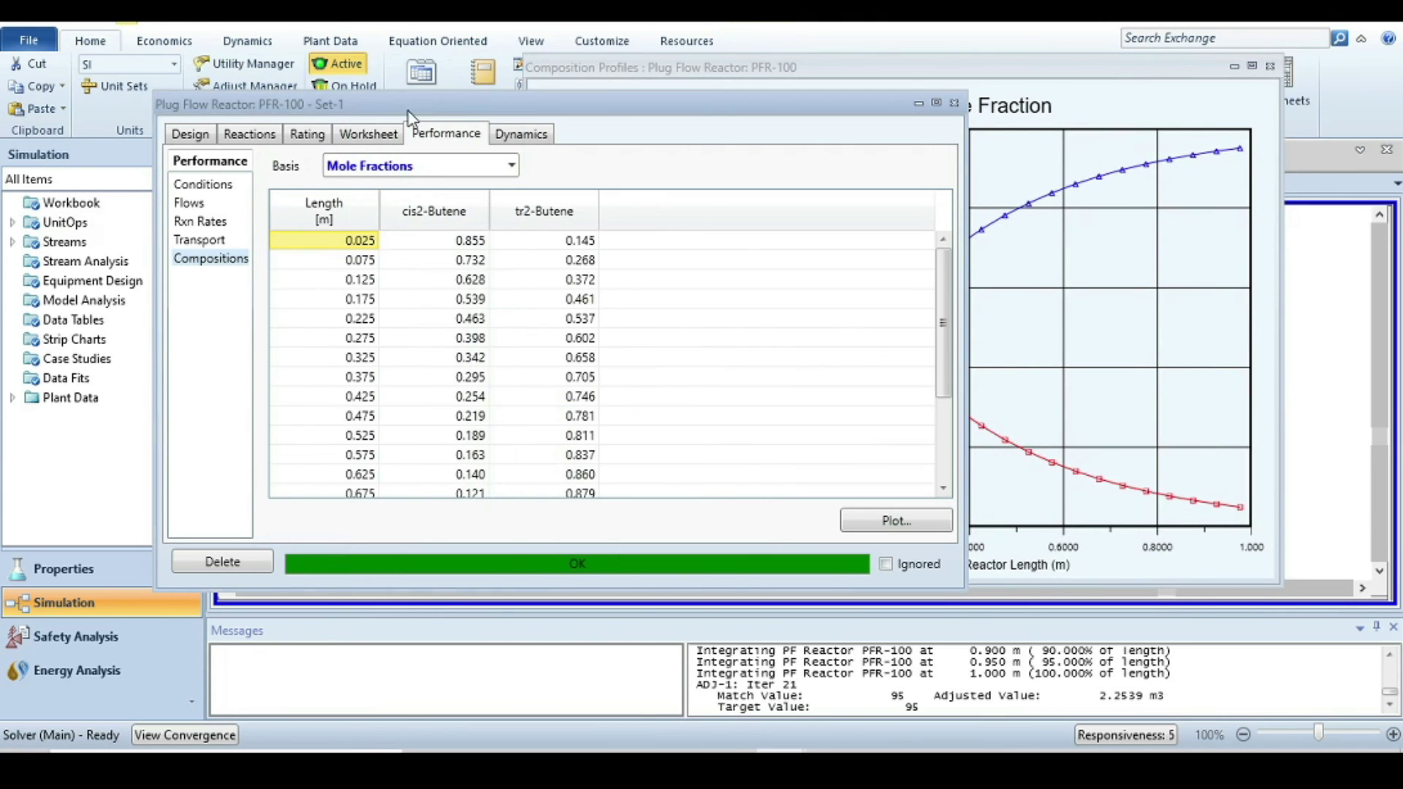
pyautogui.click(207, 223)
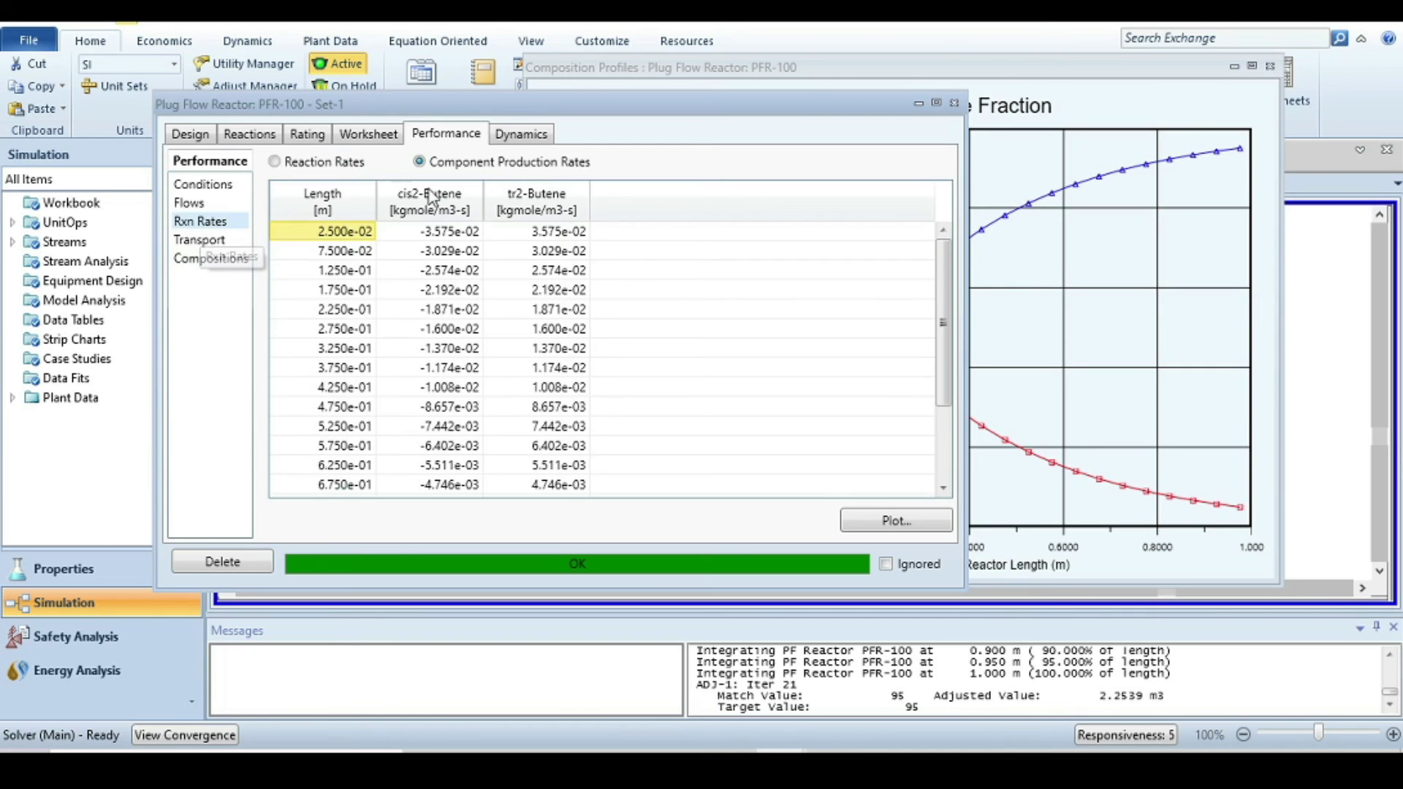
pyautogui.click(276, 164)
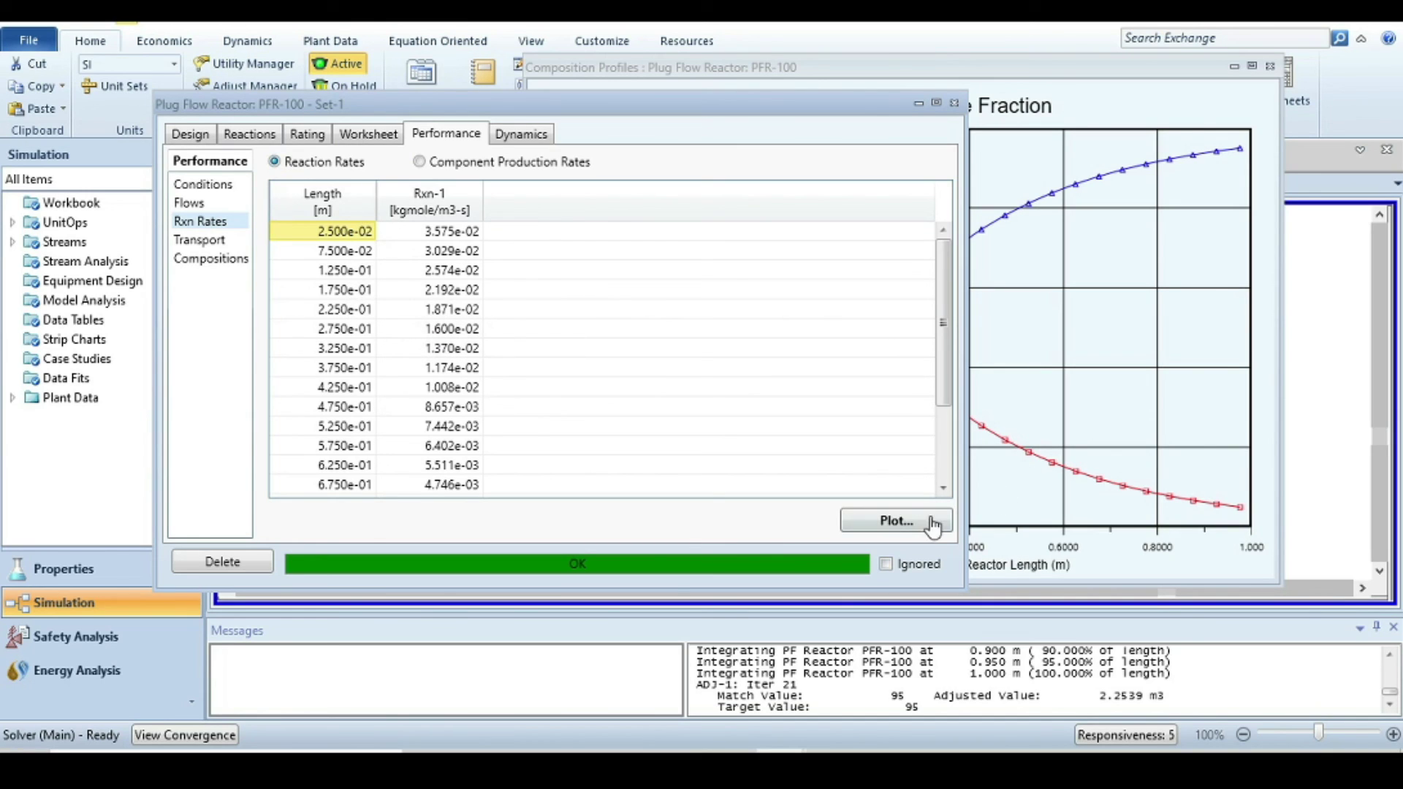
pyautogui.click(879, 521)
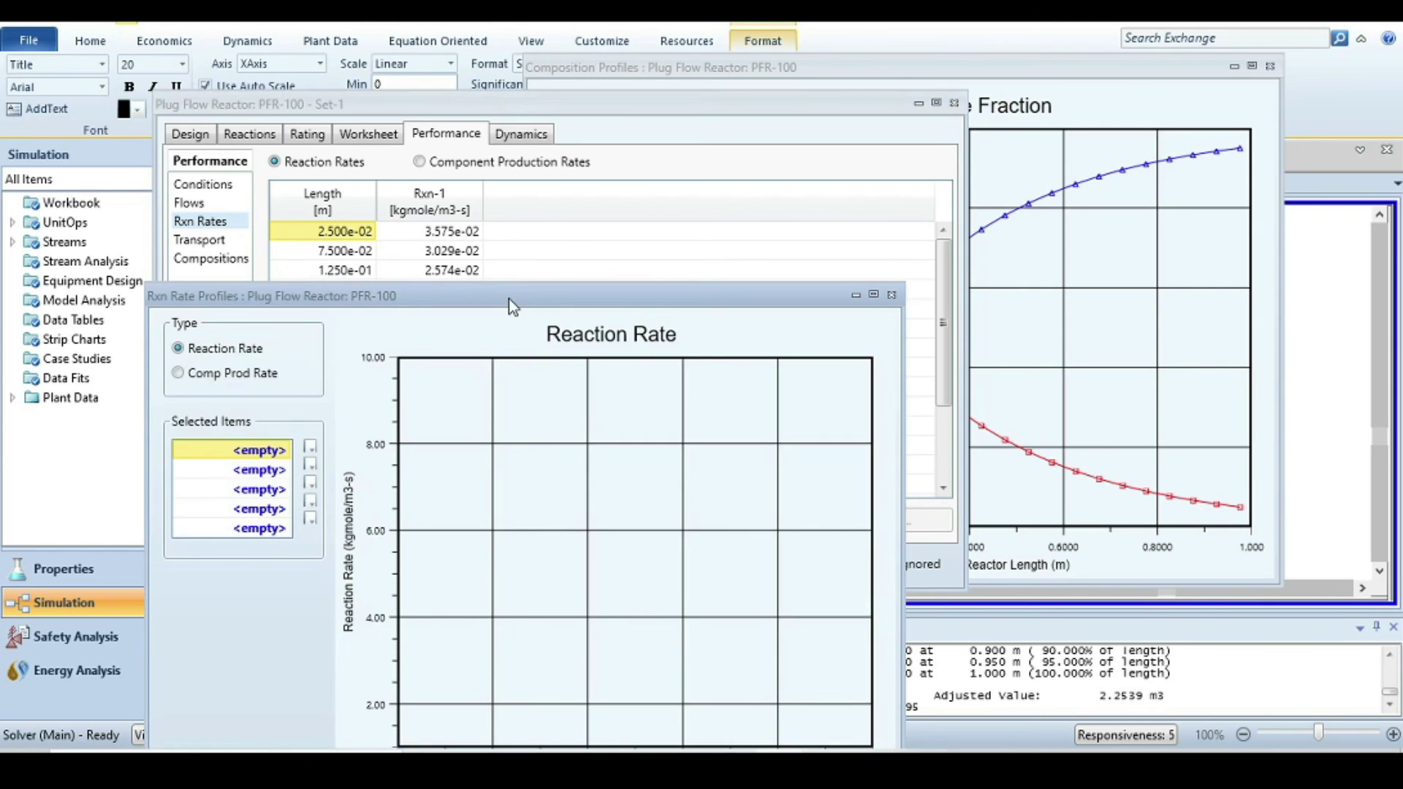
pyautogui.moveTo(509, 300); pyautogui.dragTo(537, 73)
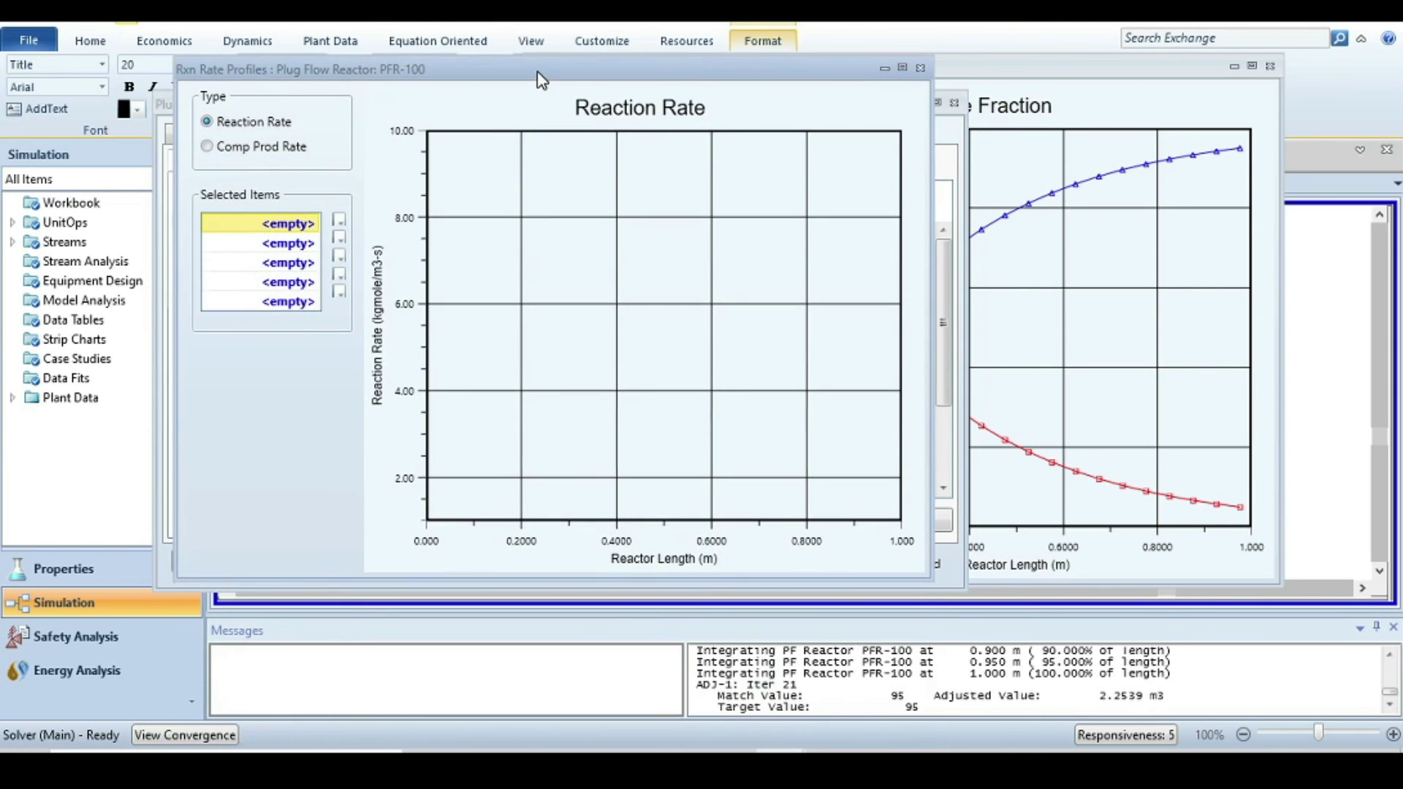
# Step: Plot the Rxn-1 reaction rate along the reactor length and bring the mole fraction plot back to the front
pyautogui.click(338, 220)
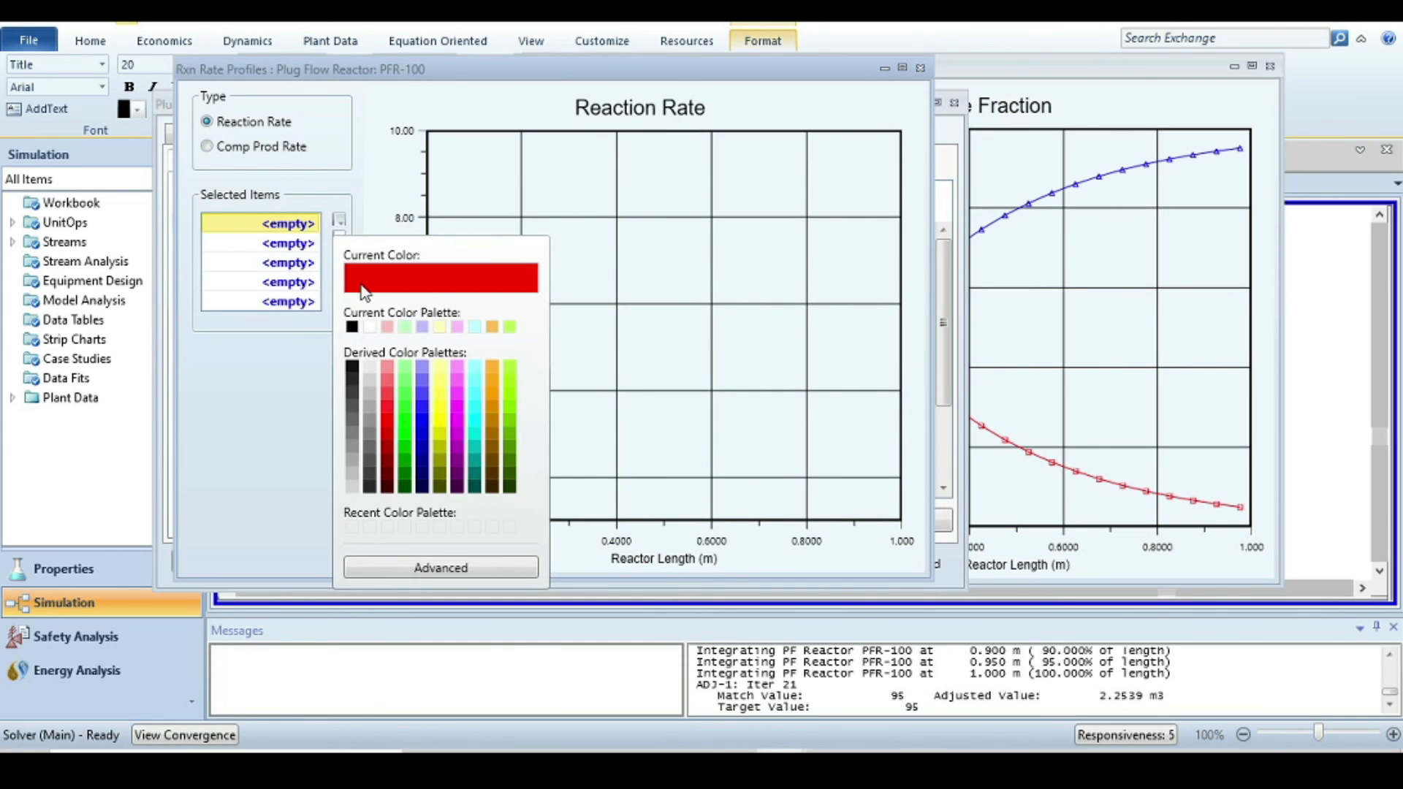
pyautogui.click(297, 226)
pyautogui.click(313, 224)
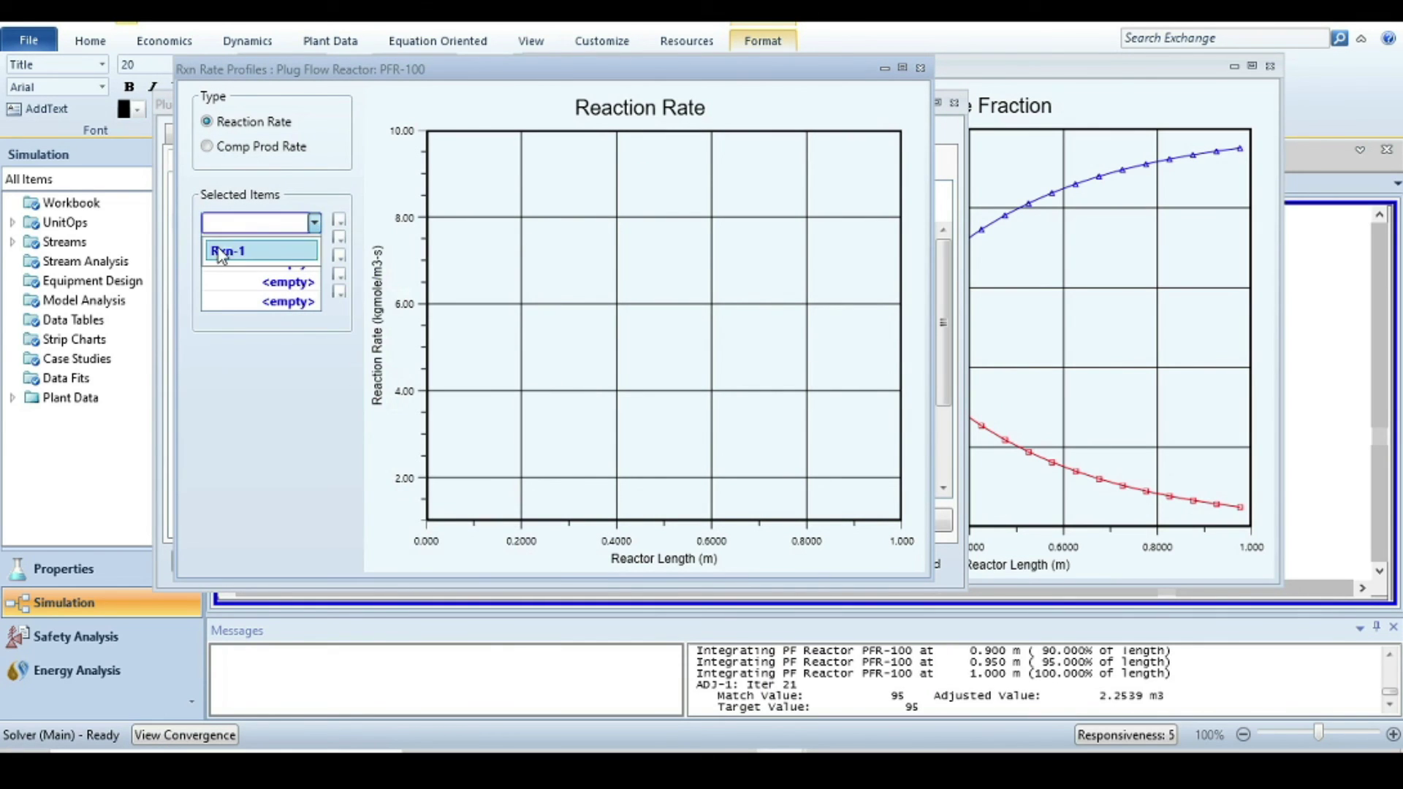
pyautogui.click(221, 257)
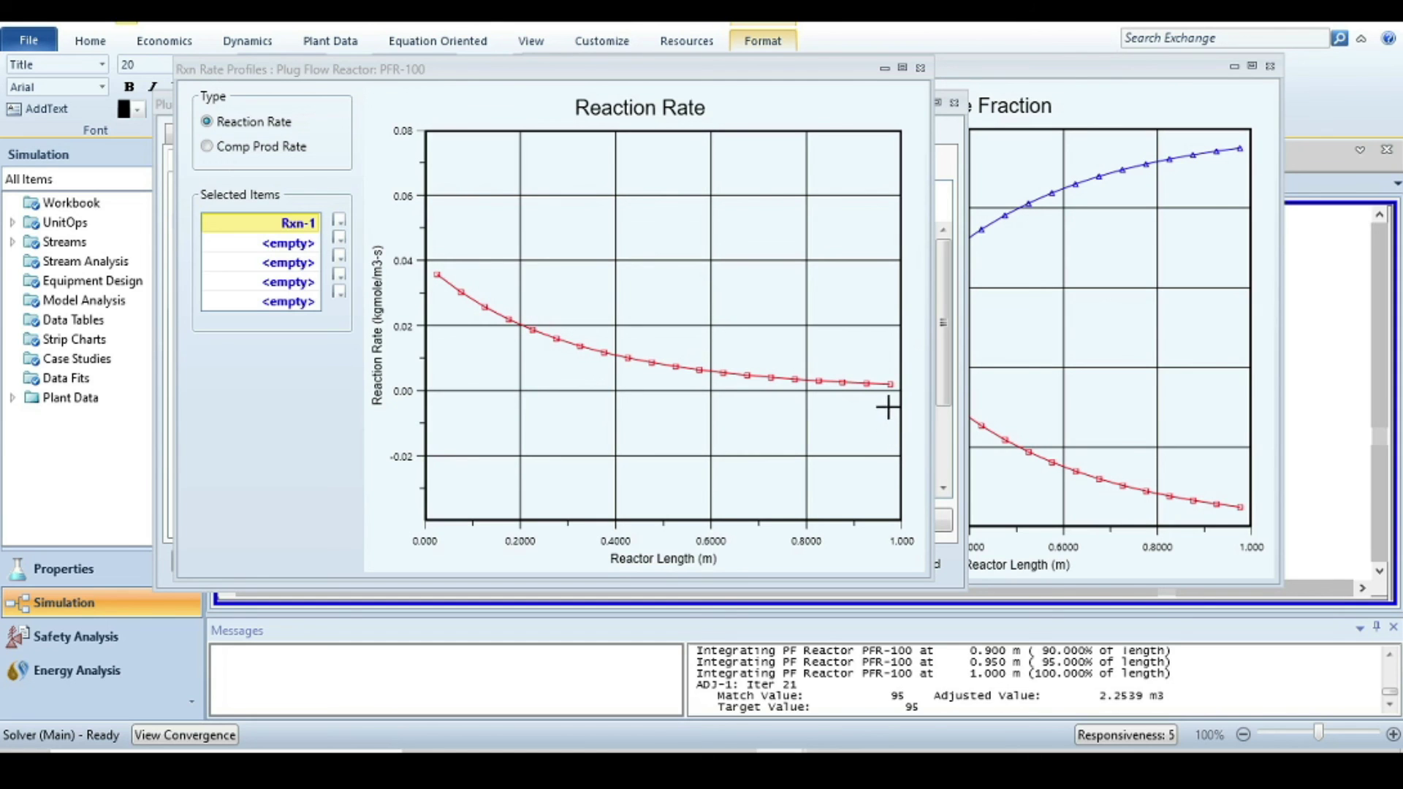
pyautogui.moveTo(706, 70); pyautogui.dragTo(639, 85)
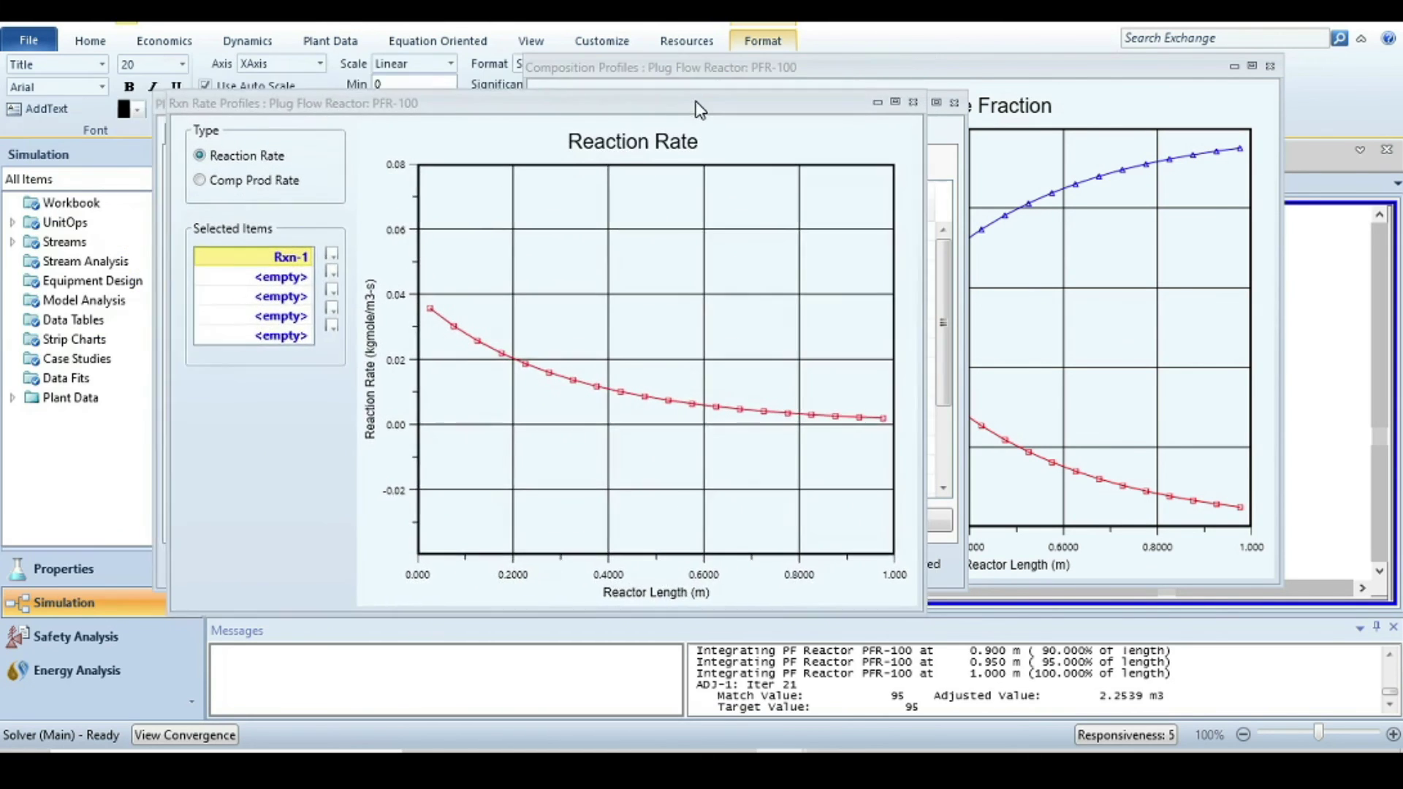
pyautogui.click(1096, 103)
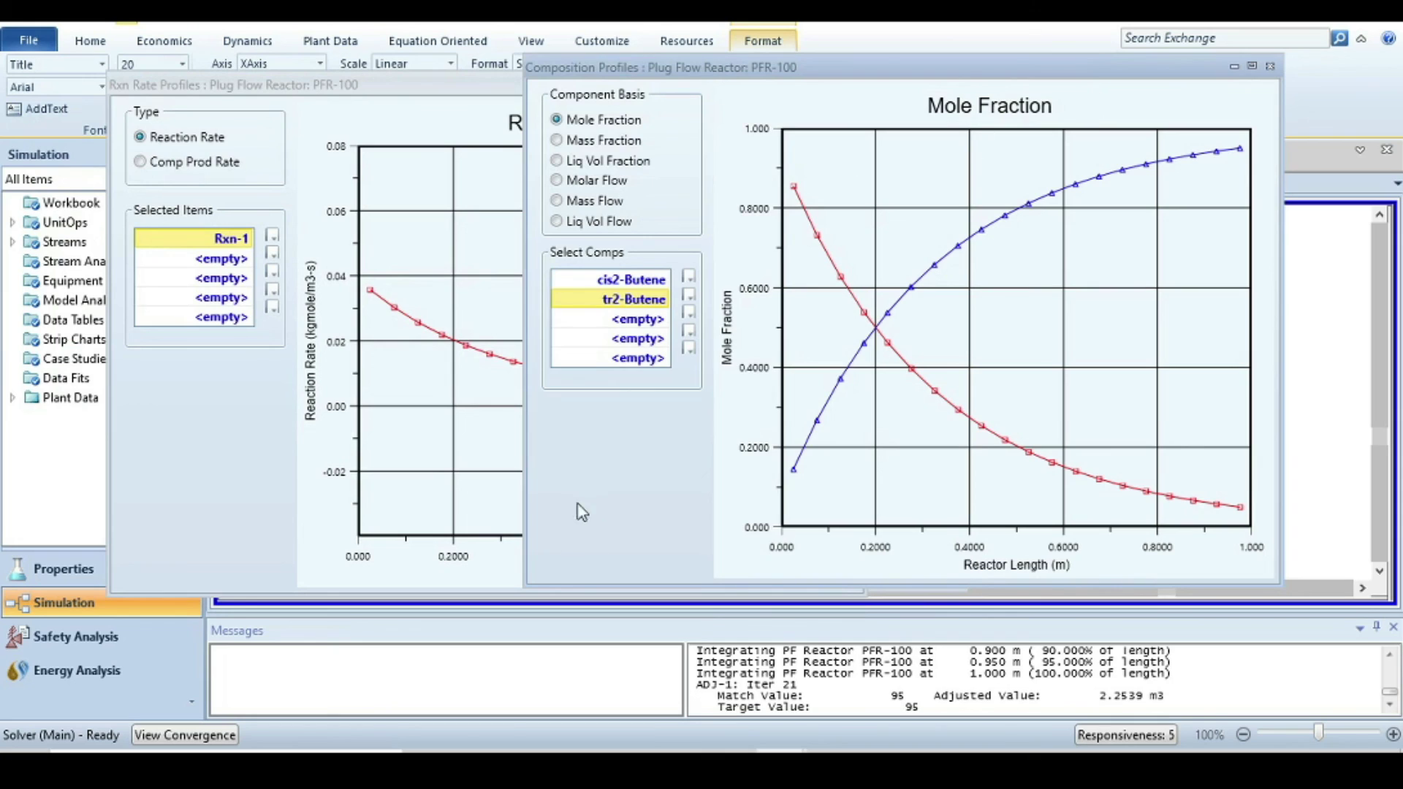